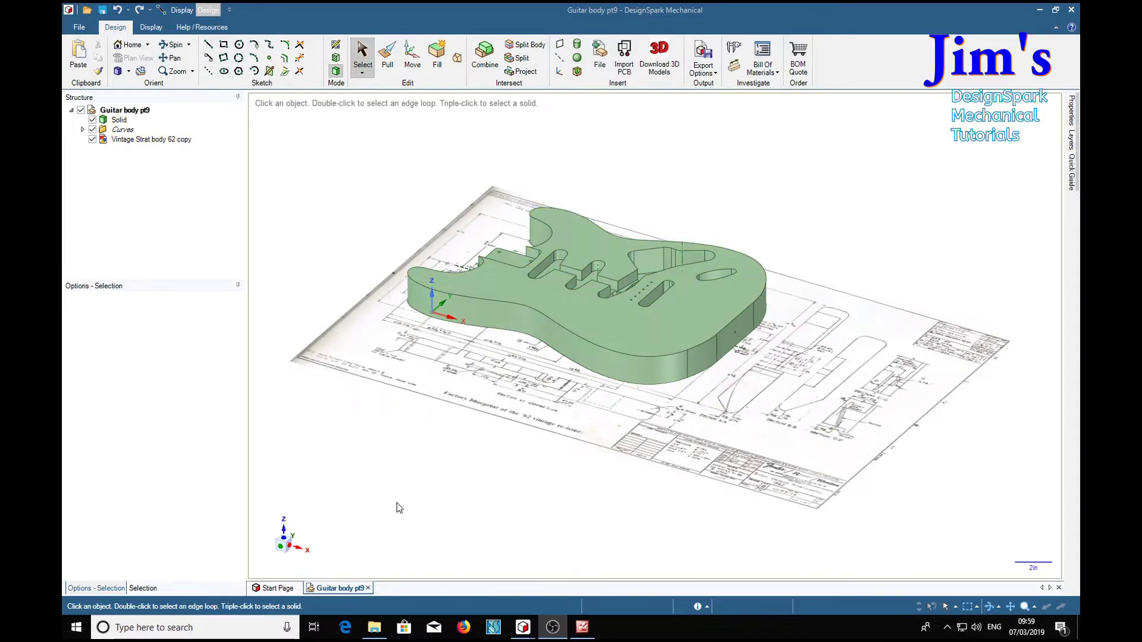
Step: Move the blueprint image together with the two dashed centreline curves up to the top face of the guitar body
left_click(130, 141)
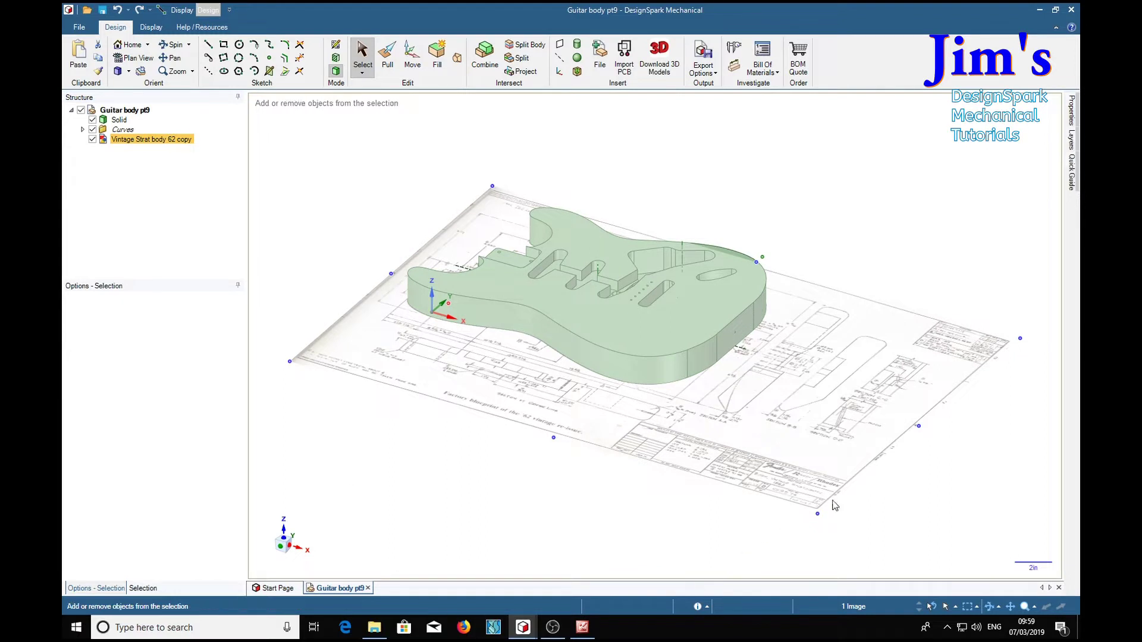
left_click(743, 352, "ctrl")
mouse_move(403, 492)
middle_mouse_down()
mouse_move(477, 529)
mouse_move(492, 556)
mouse_move(479, 558)
middle_mouse_up()
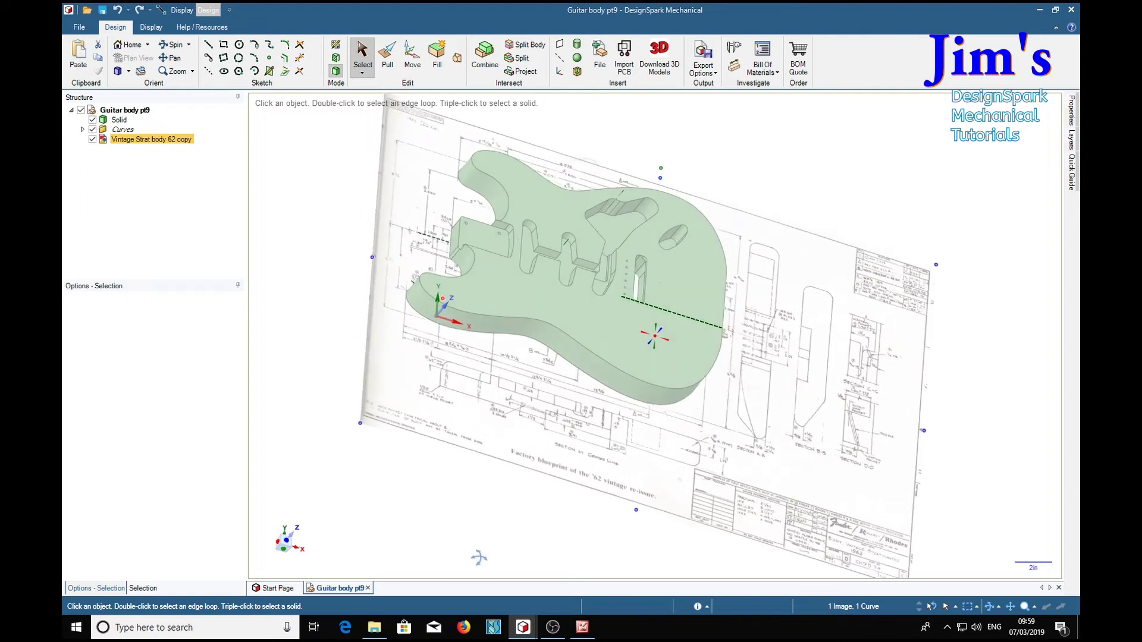
left_click(431, 236, "ctrl")
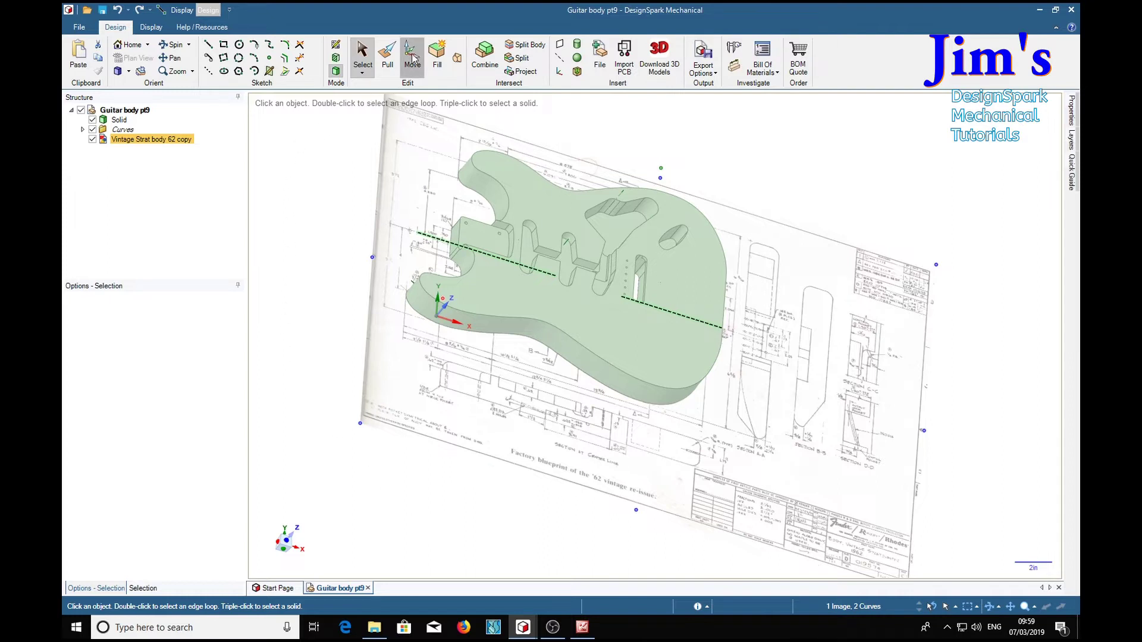
key("m")
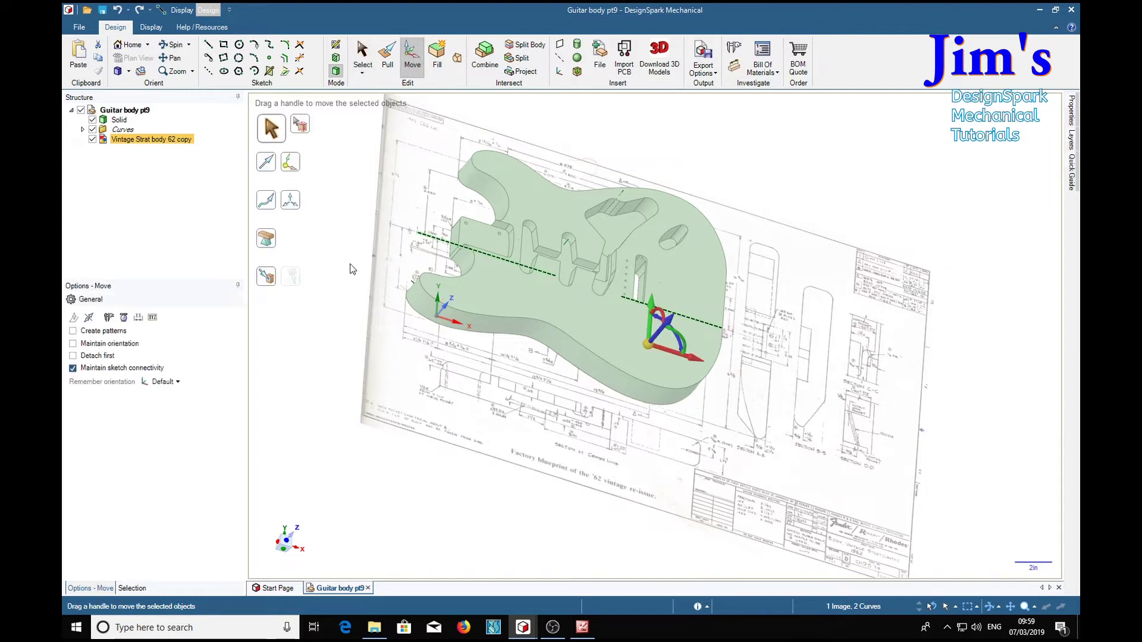
left_click(268, 280)
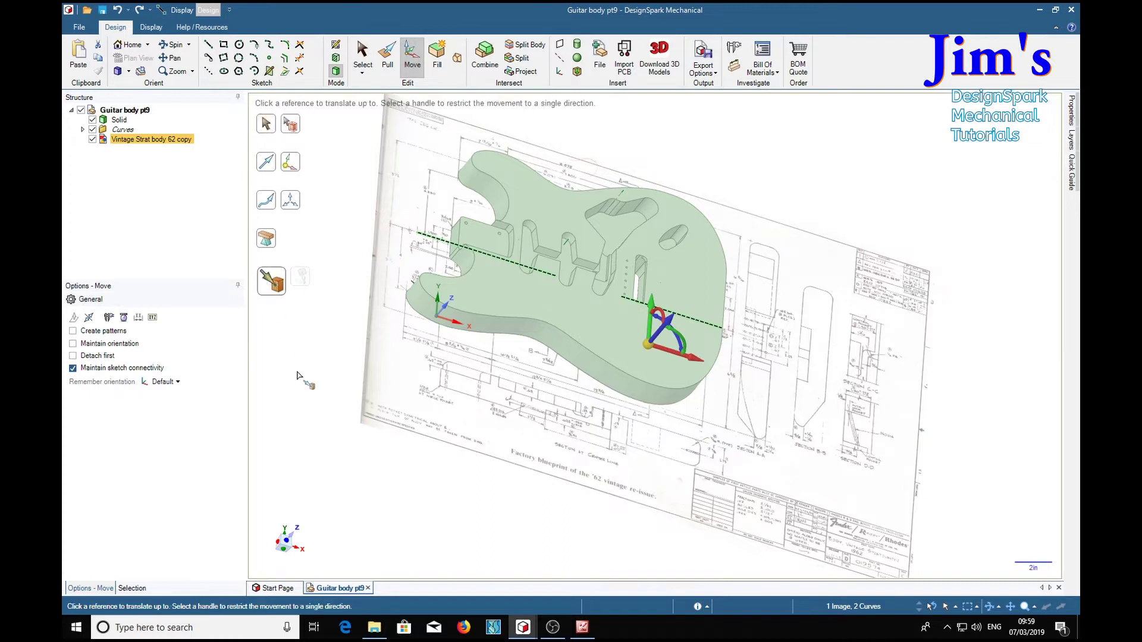
left_click(598, 320)
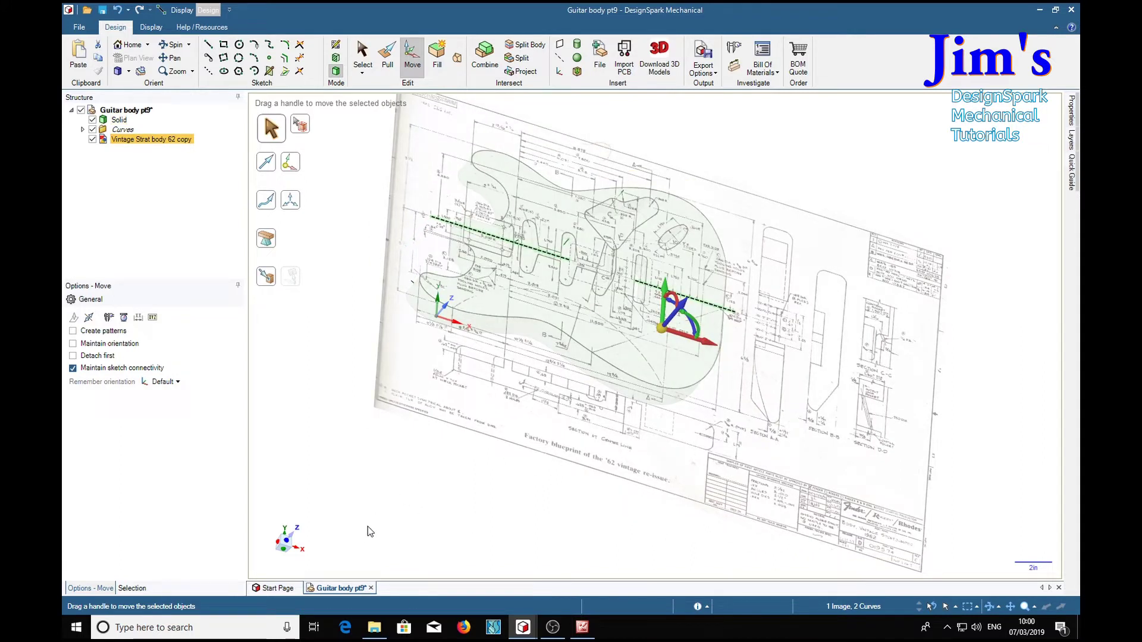
Step: Examine the blueprint in plan view, covering the pocket outlines, the sections C-C and D-D, the centre-line section and the drilled hole details
middle_click_drag(402, 507, 382, 532)
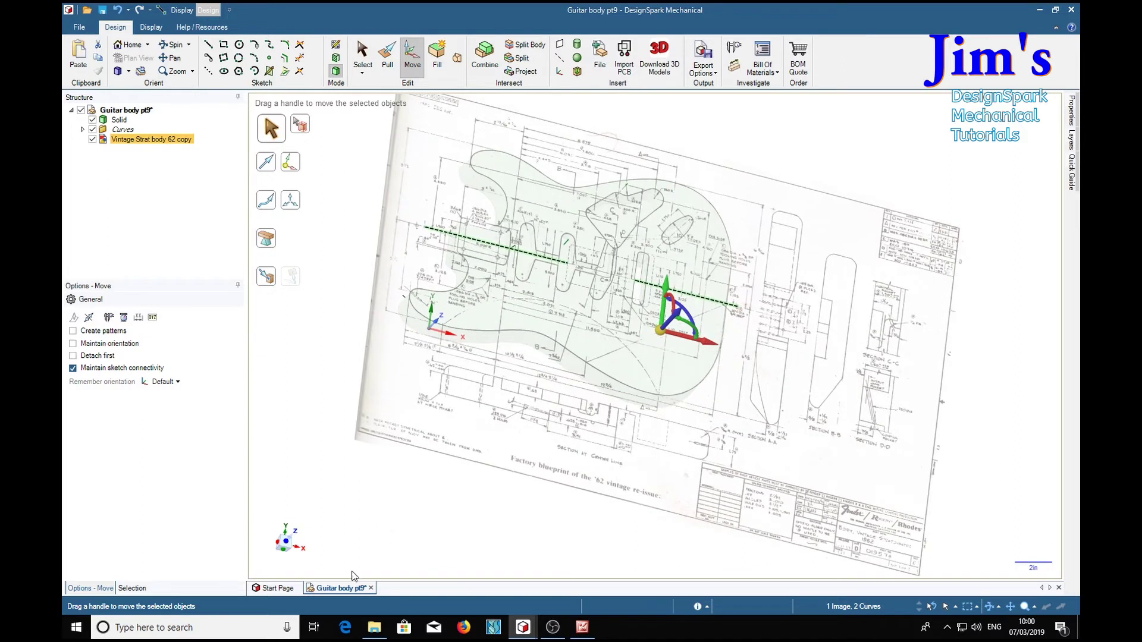
left_click(287, 542)
scroll(473, 326, "up", 2)
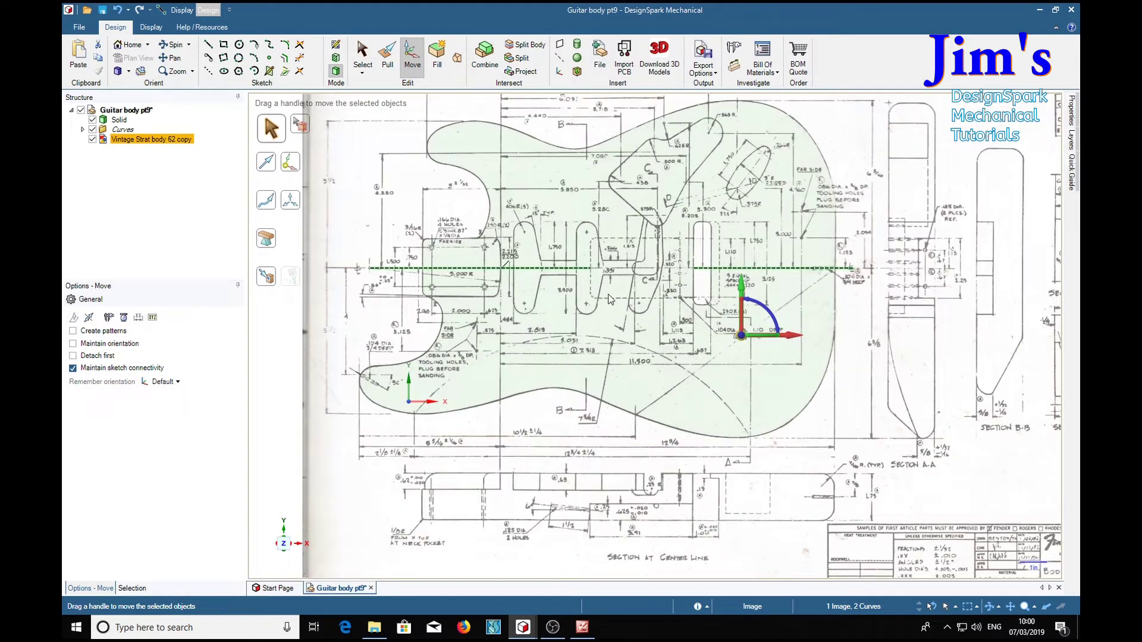
scroll(613, 300, "up", 1)
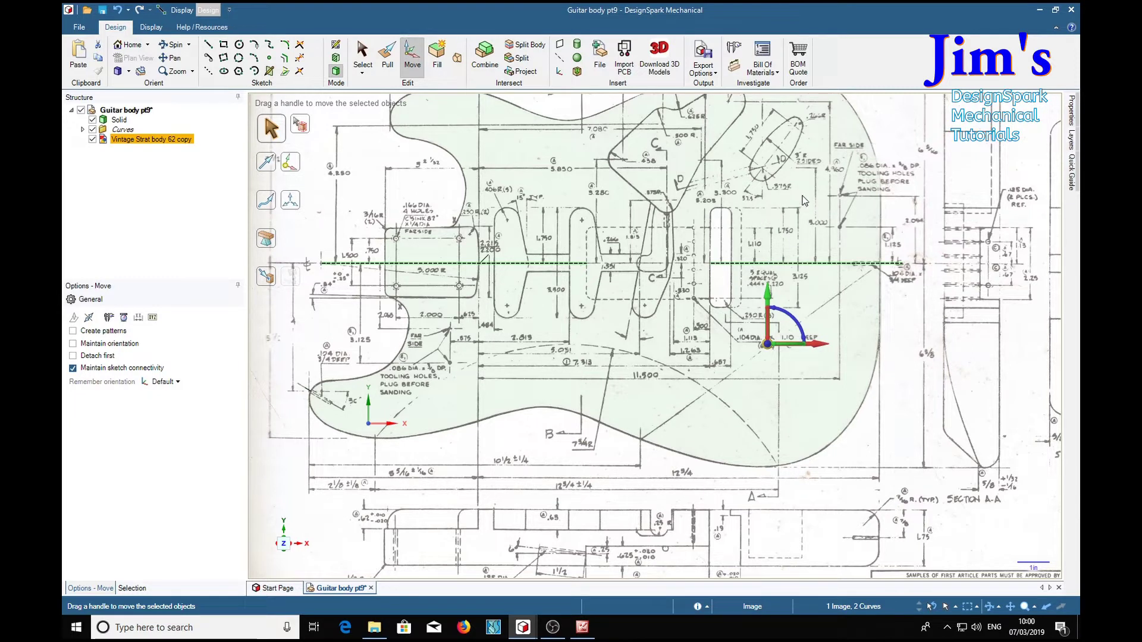
middle_click_drag(804, 201, 725, 275, "shift")
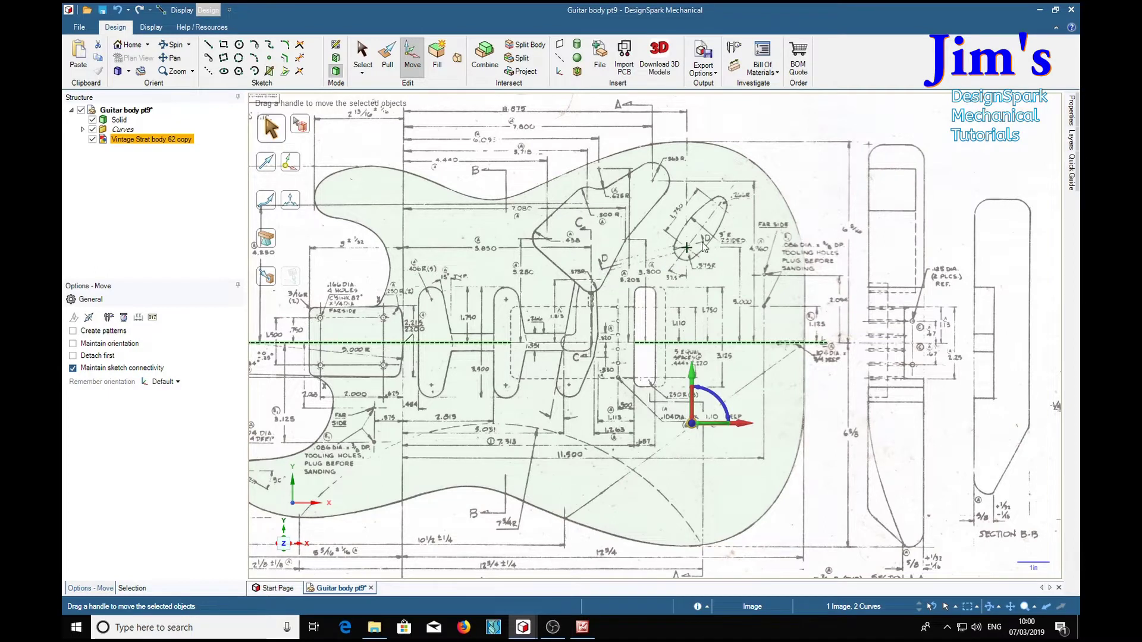
middle_click_drag(751, 292, 429, 237, "shift")
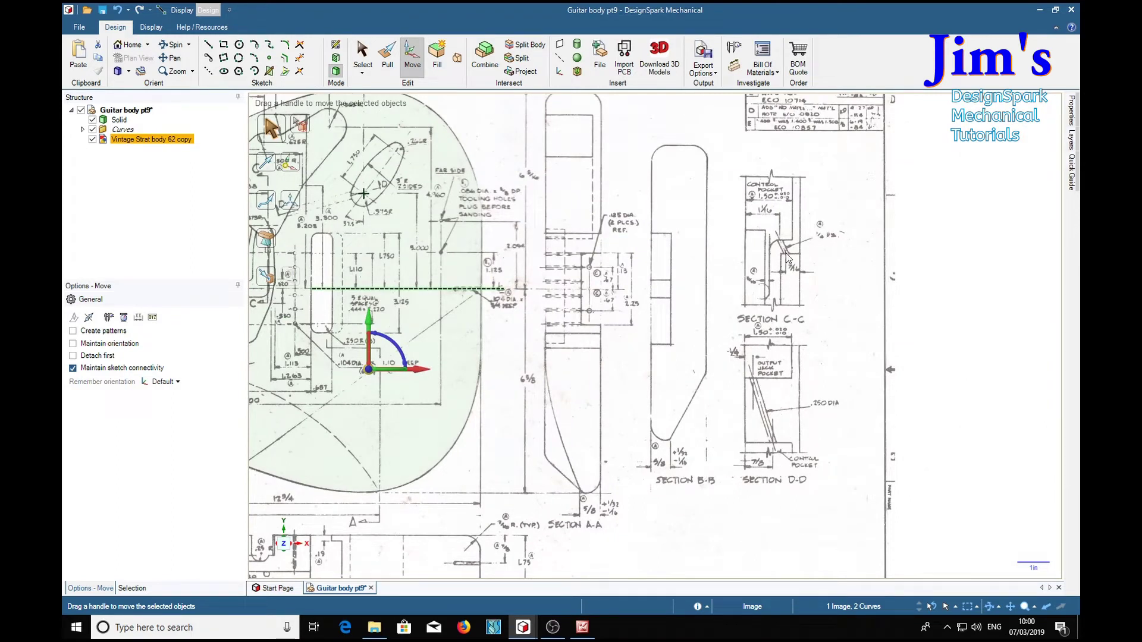
middle_click_drag(325, 344, 663, 341, "shift")
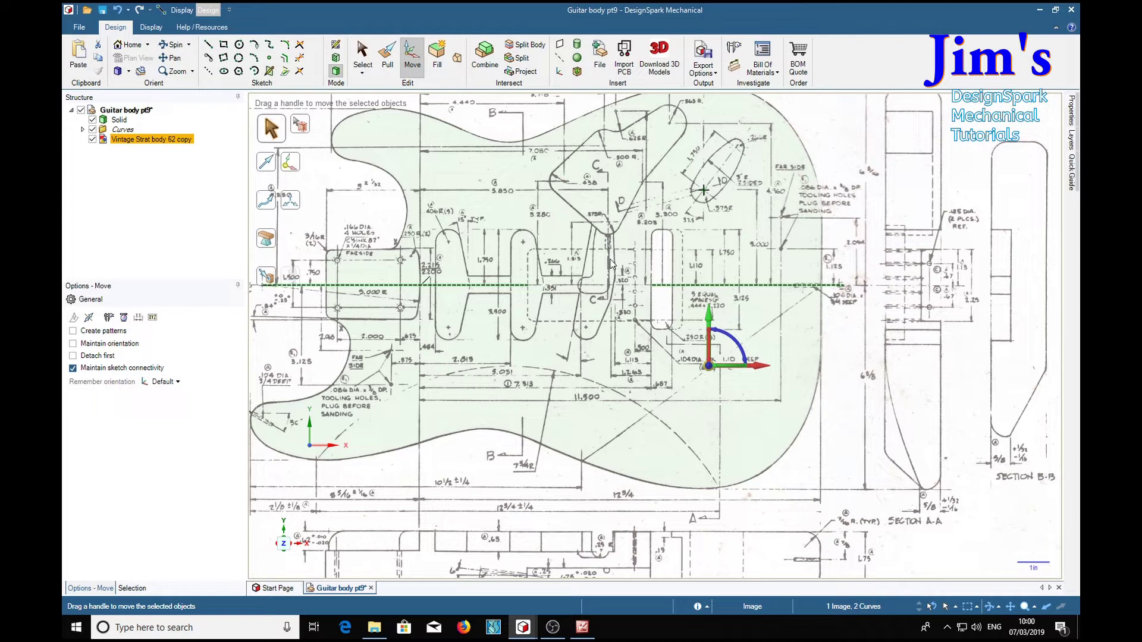
middle_click_drag(670, 440, 690, 268, "shift")
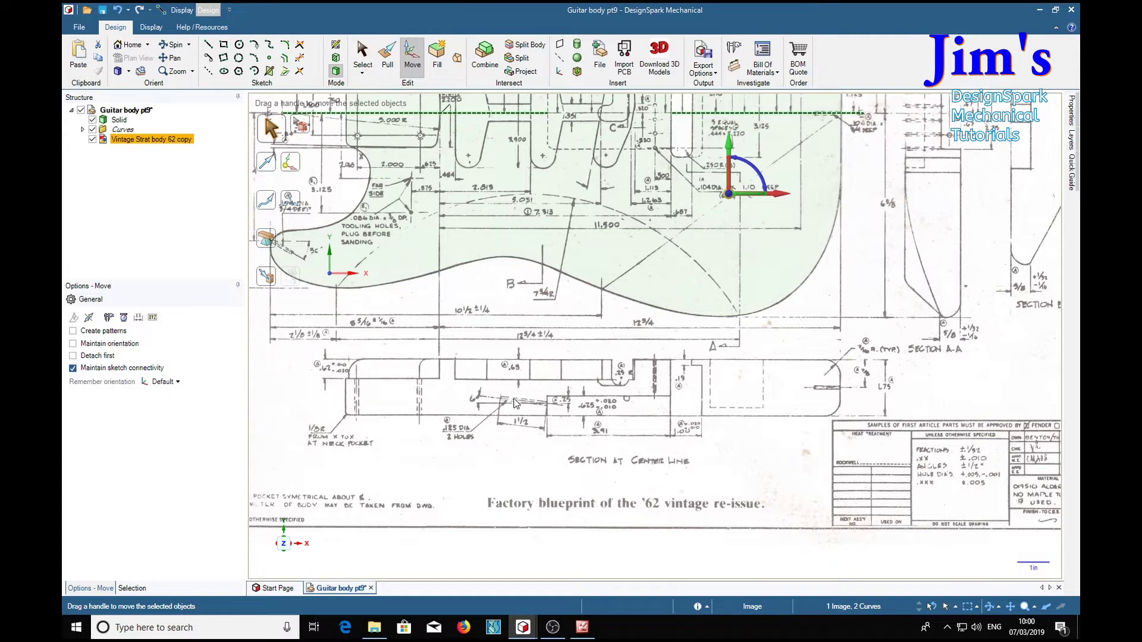
middle_click_drag(846, 303, 683, 518, "shift")
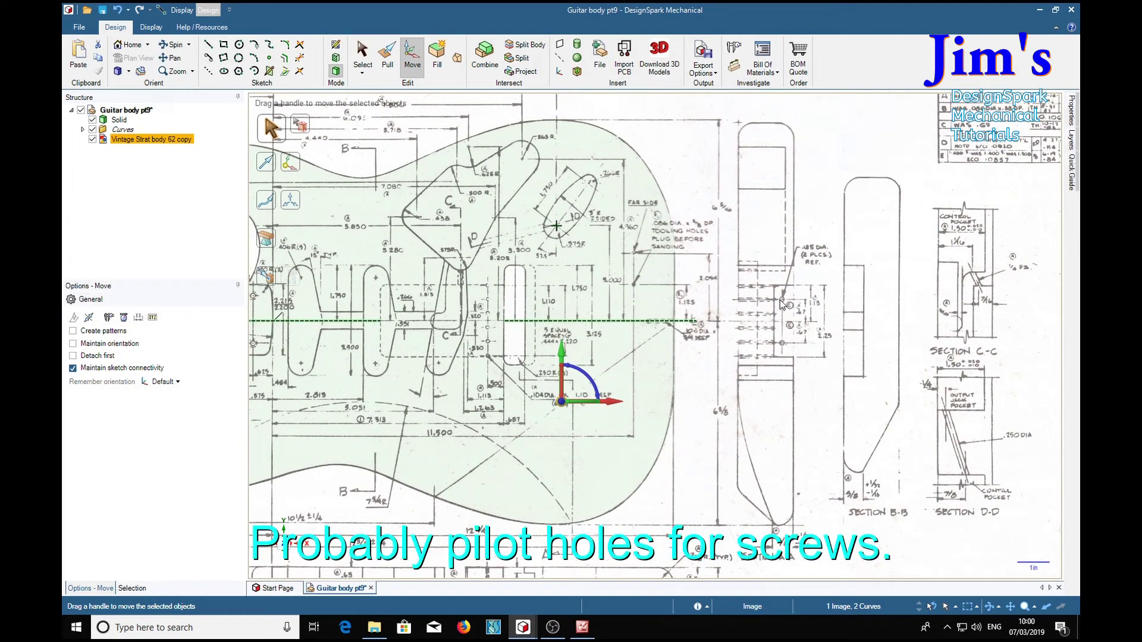
middle_click_drag(546, 373, 779, 315, "shift")
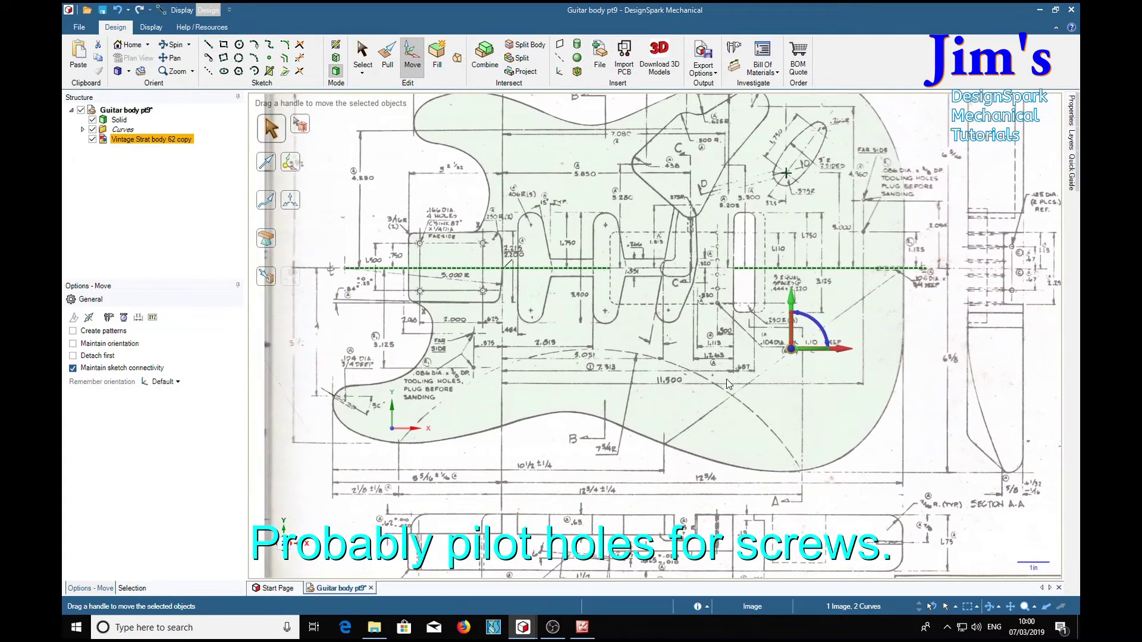
middle_click_drag(765, 423, 682, 357, "shift")
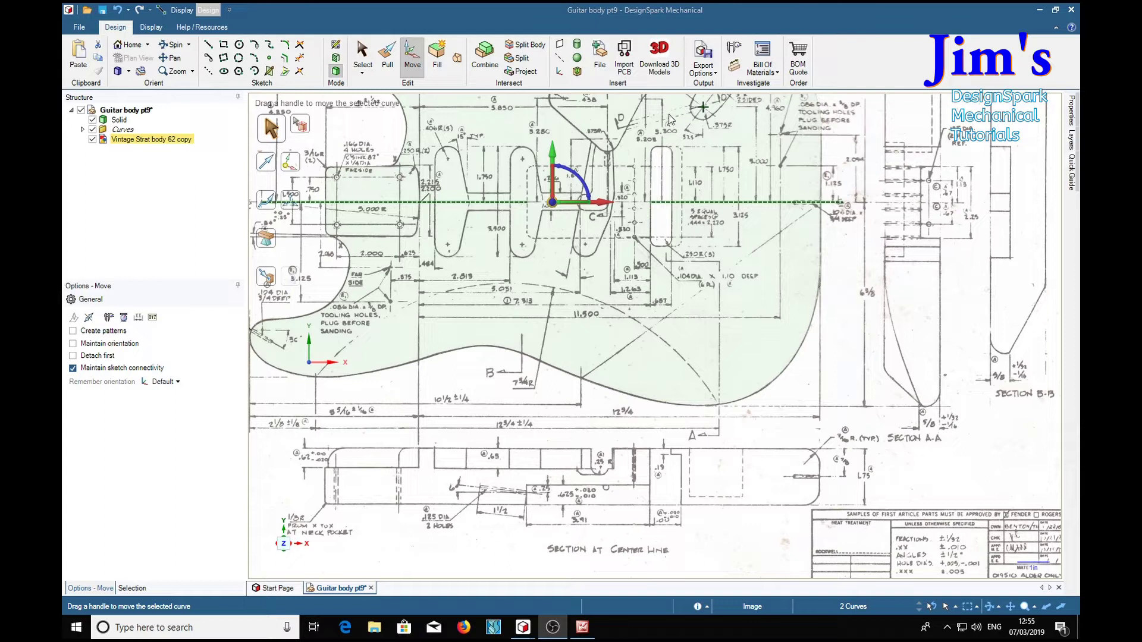
Step: Sketch a line about 2.06 in long on the top face from the output jack pocket's edge to the control cavity, between the blueprint's D-D dashed lines
scroll(670, 282, "up", 5)
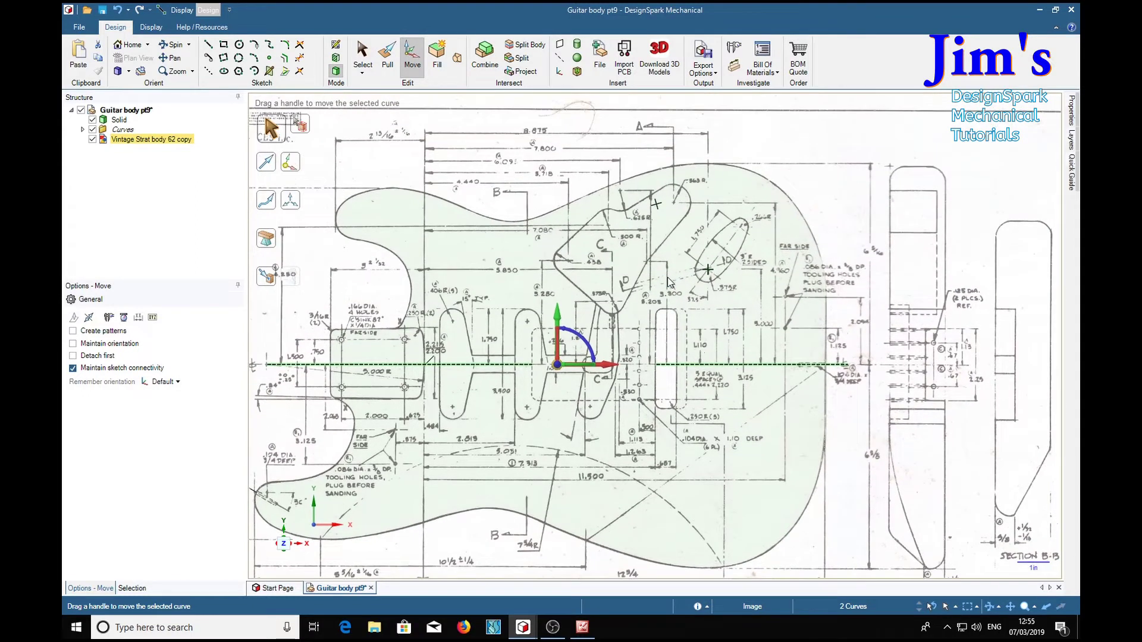
scroll(668, 281, "up", 4)
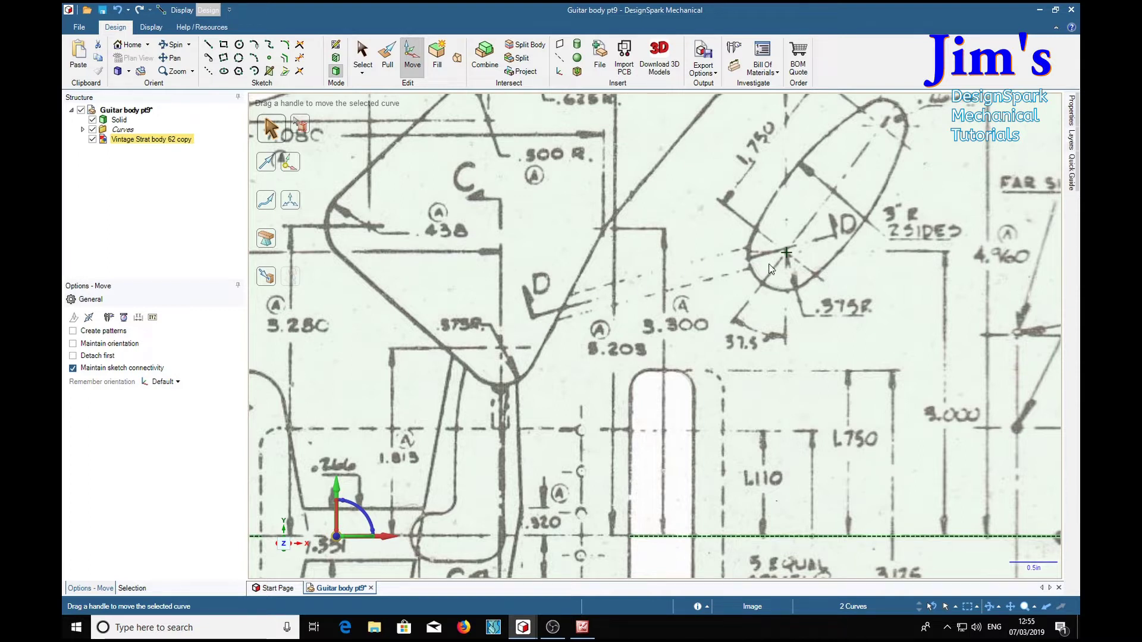
key("Escape")
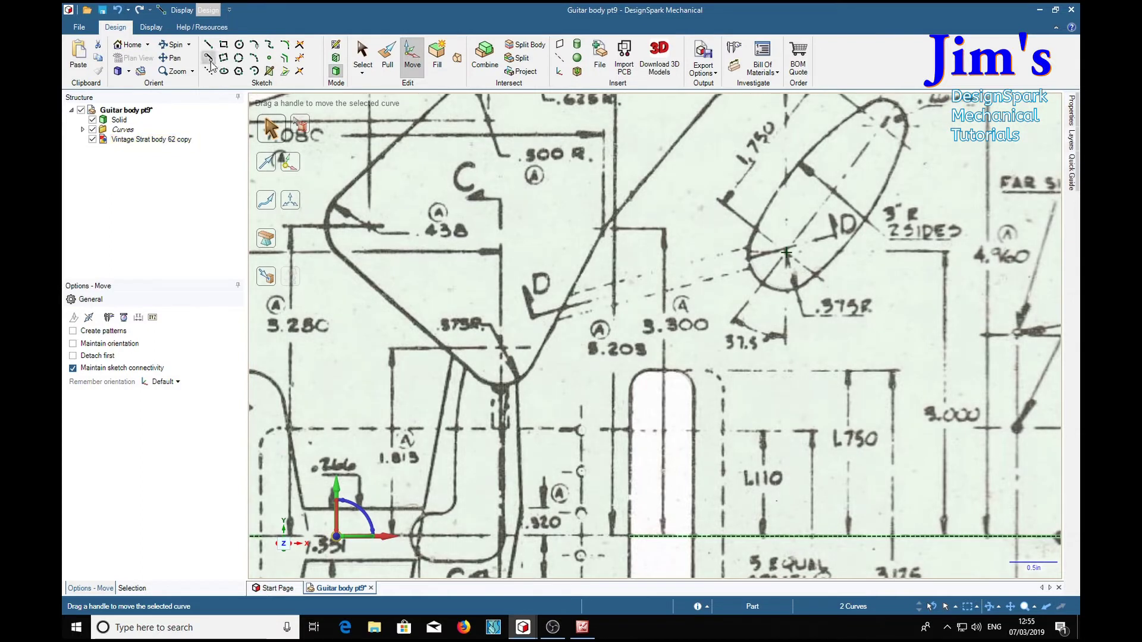
left_click(208, 45)
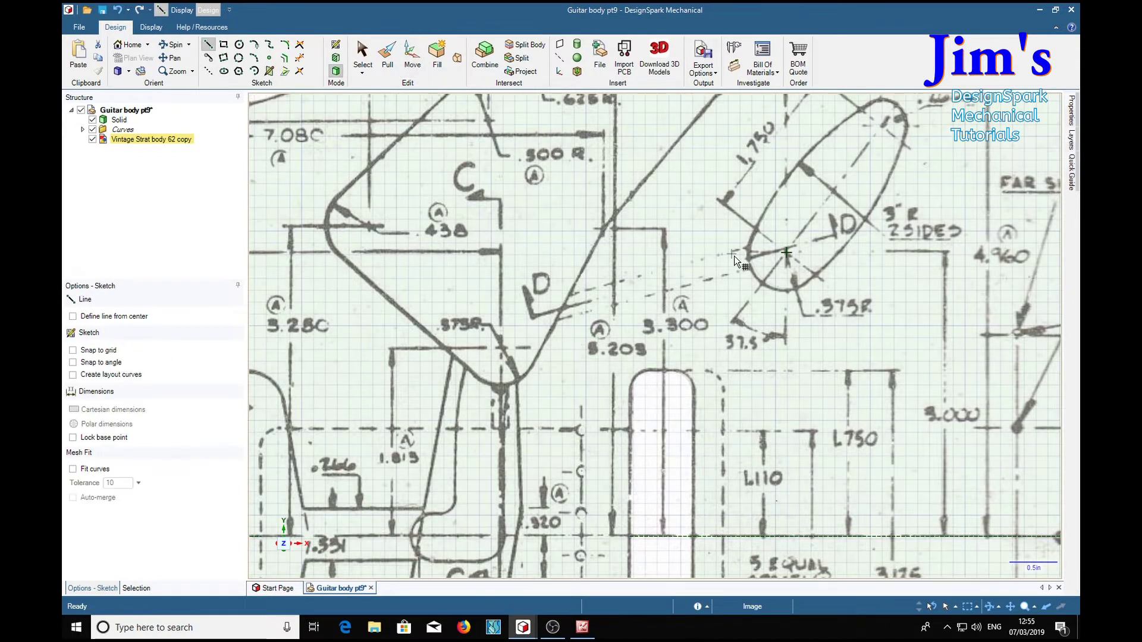
left_click(694, 219)
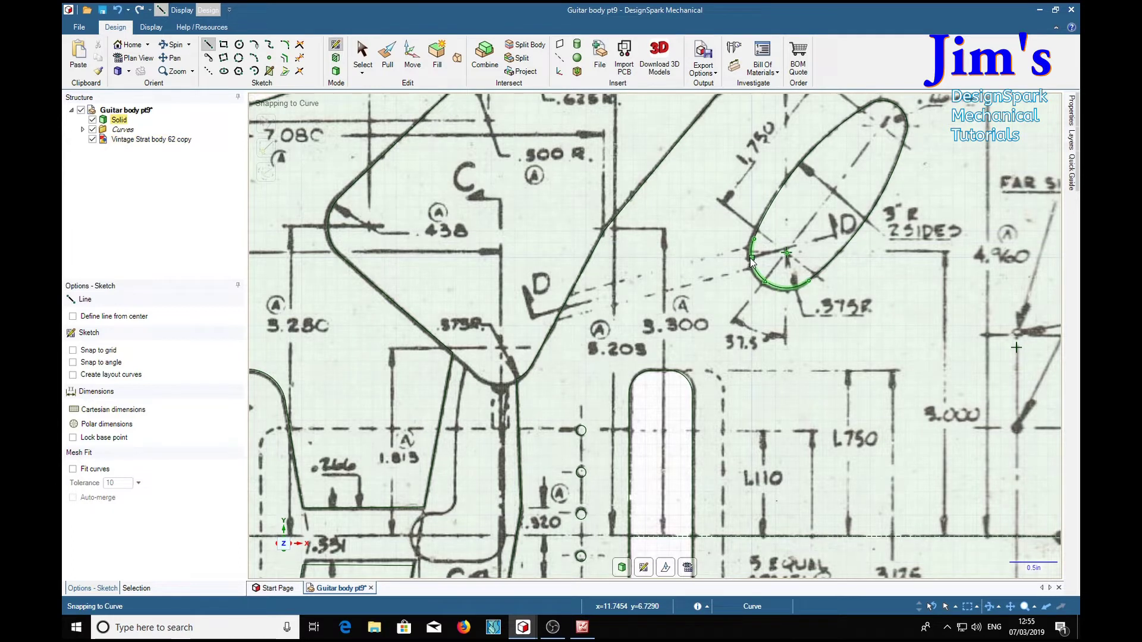
left_click(751, 259)
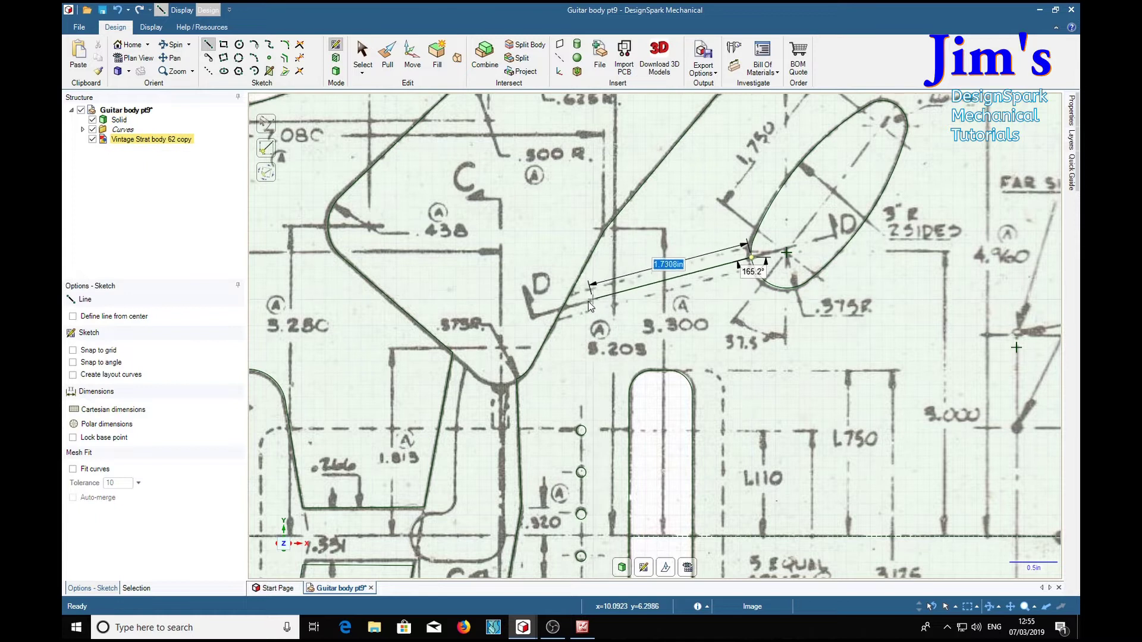
left_click(562, 308)
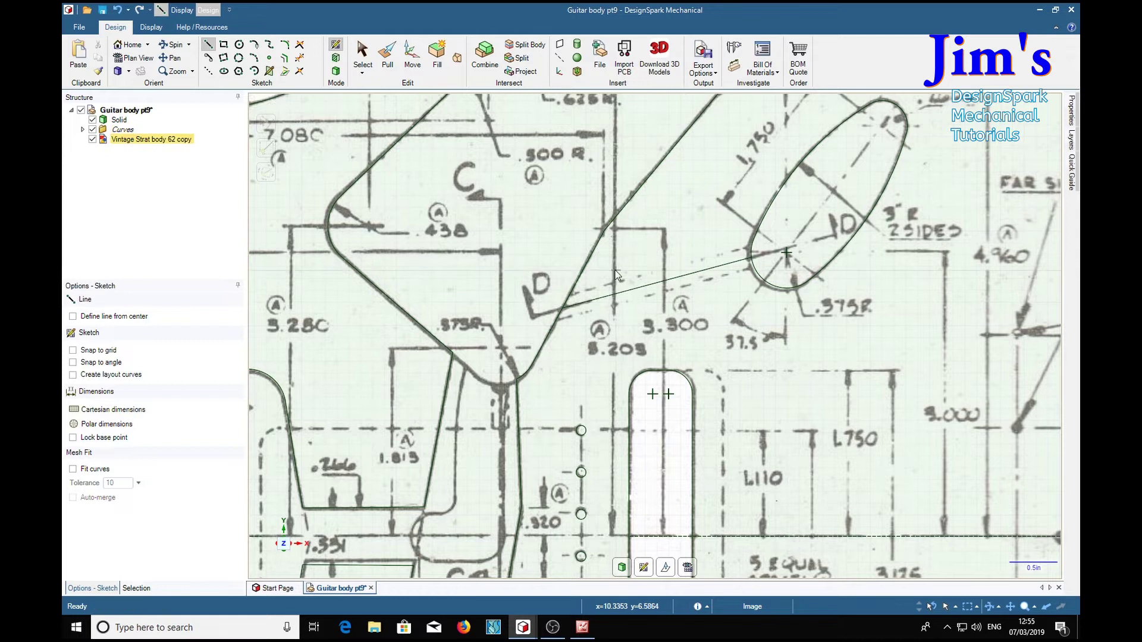
Step: Hide the blueprint image and section the guitar body along the line between the jack pocket and the control cavity
scroll(478, 194, "down", 2)
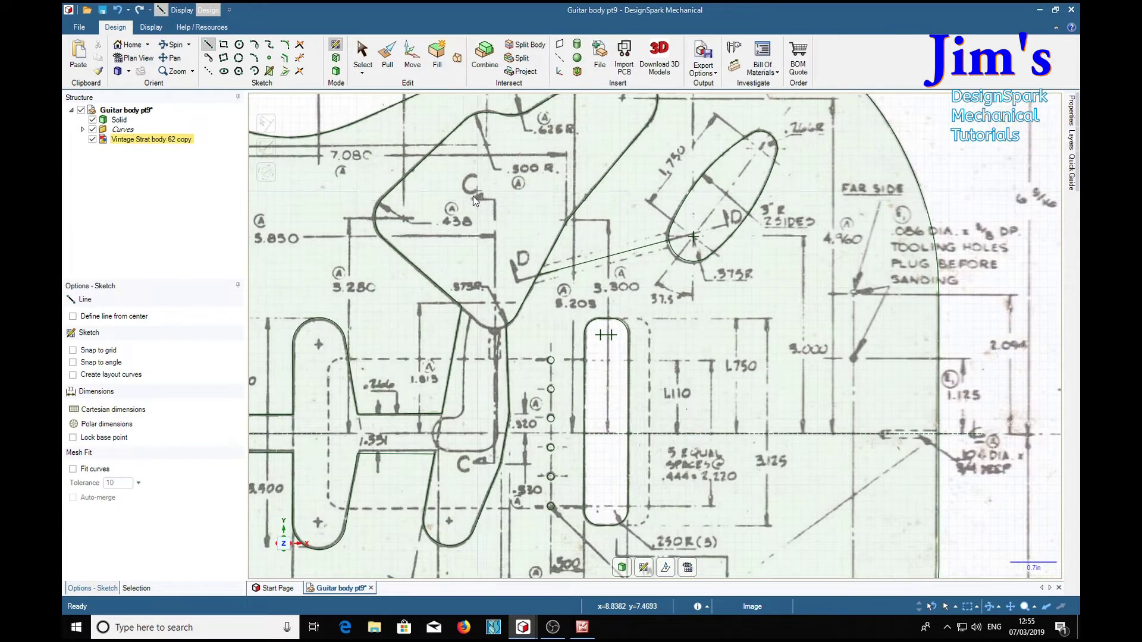
left_click(92, 140)
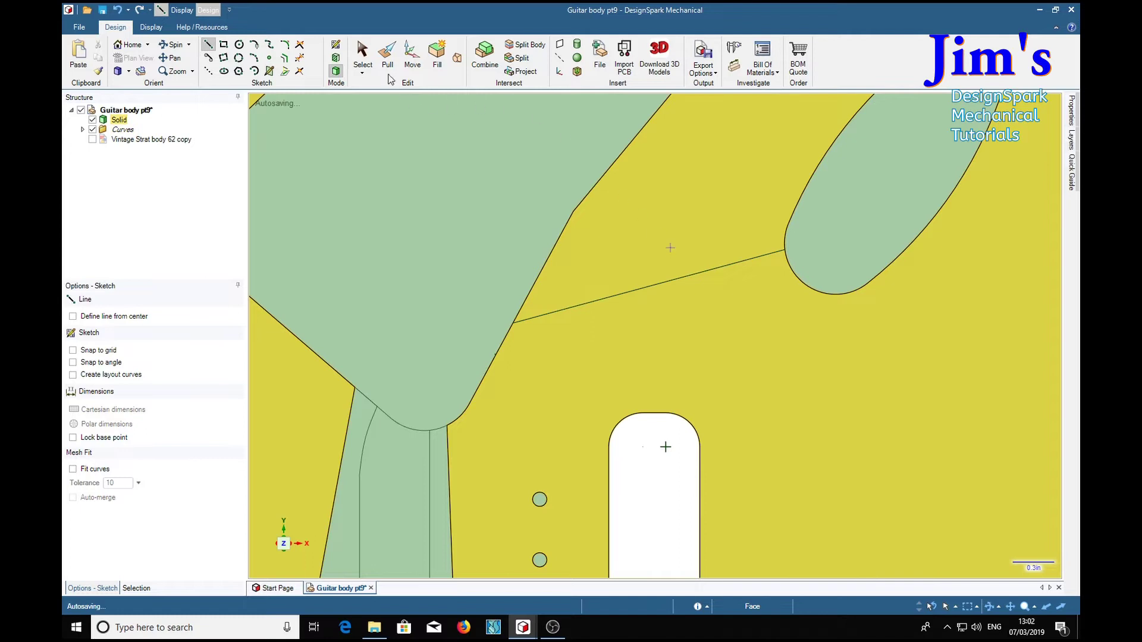
left_click(363, 55)
left_click(703, 273)
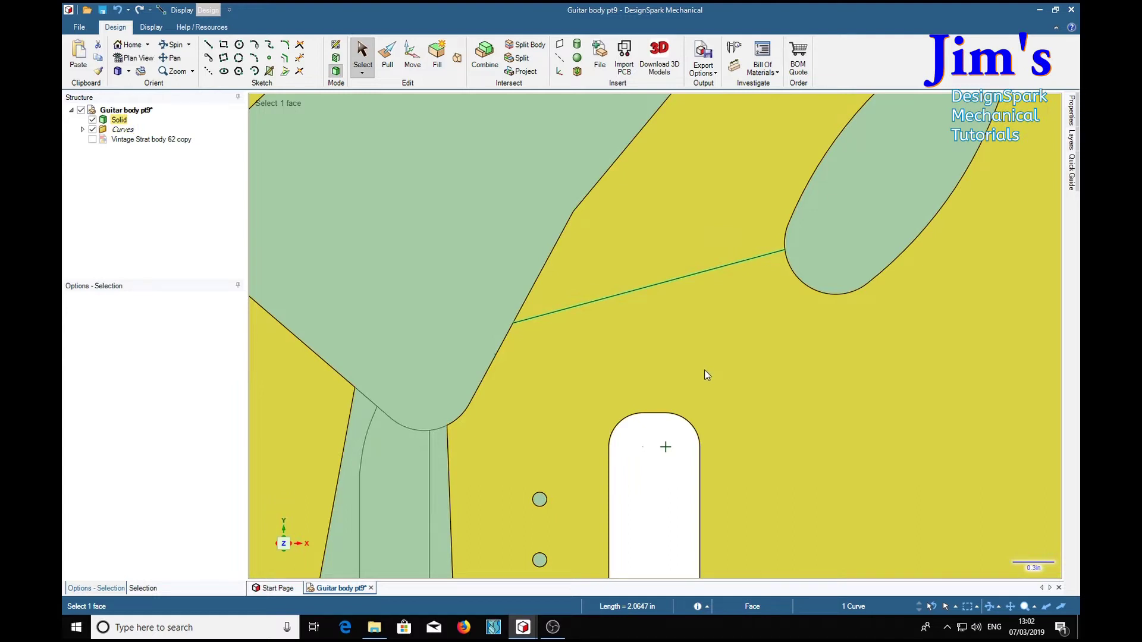
key("x")
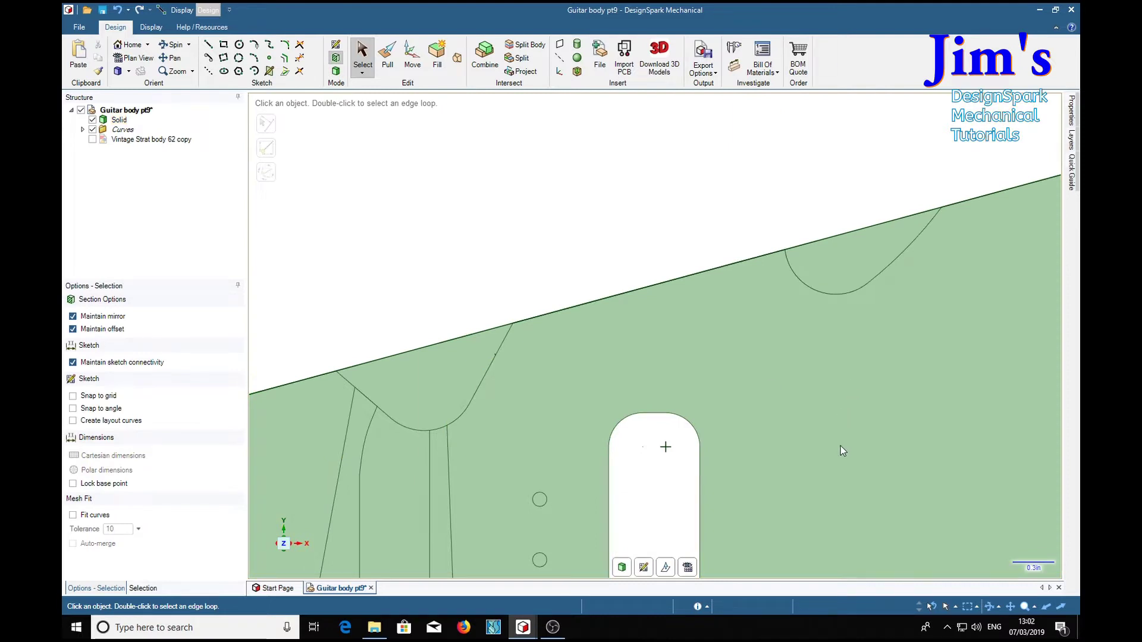
Step: View the section plane head-on and consult the blueprint picture in Picture Manager
scroll(828, 442, "down", 5)
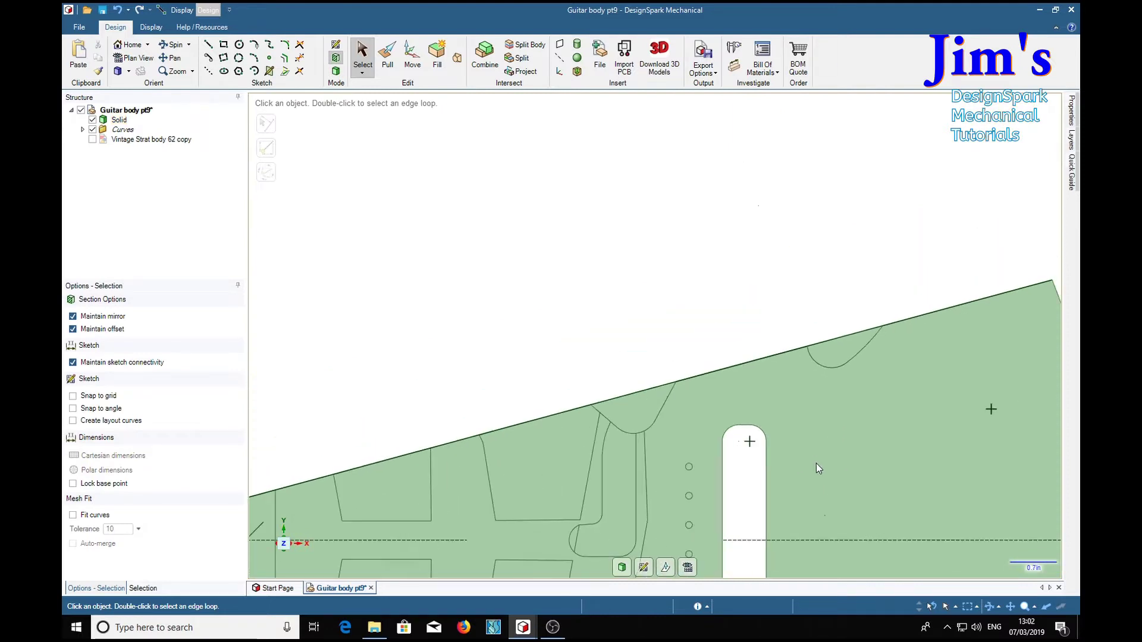
key("h")
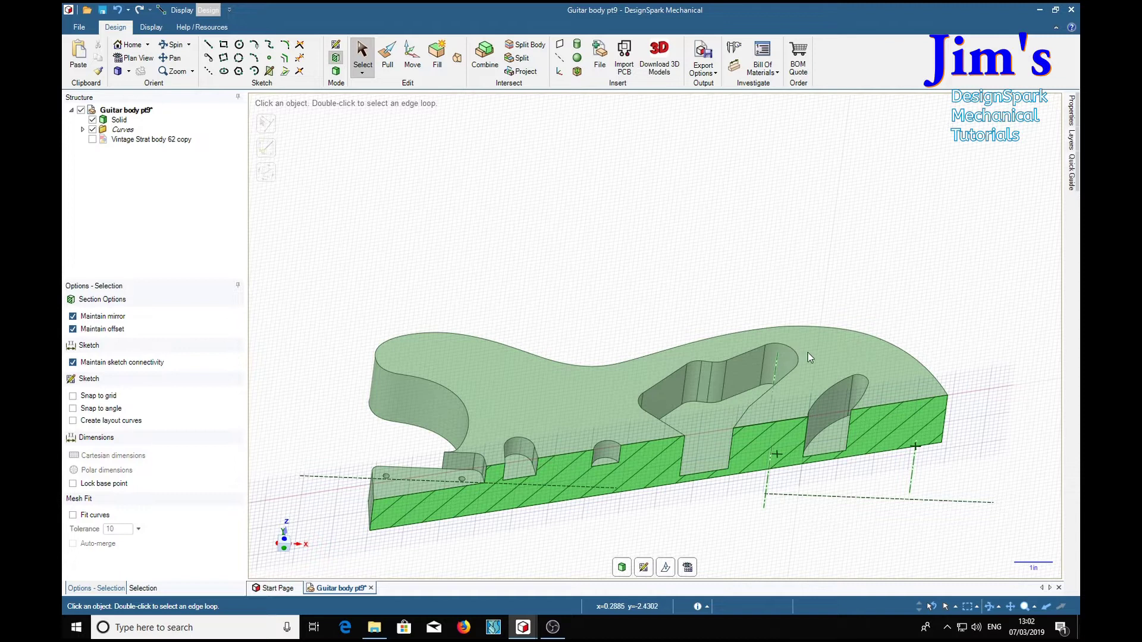
key("v")
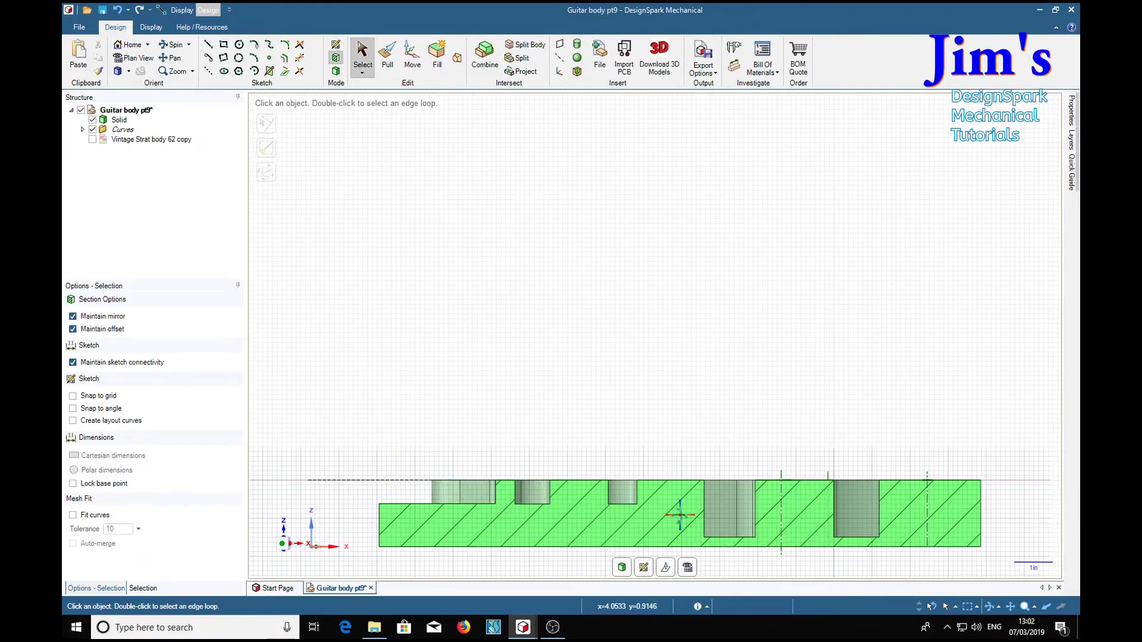
middle_click_drag(683, 521, 665, 349, "shift")
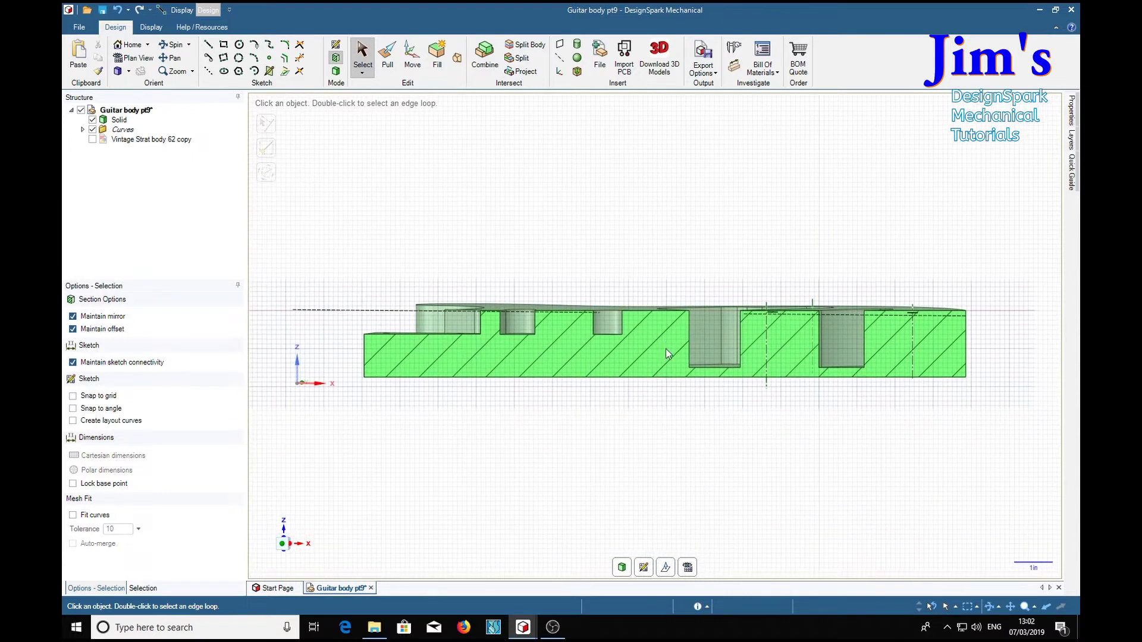
key("v")
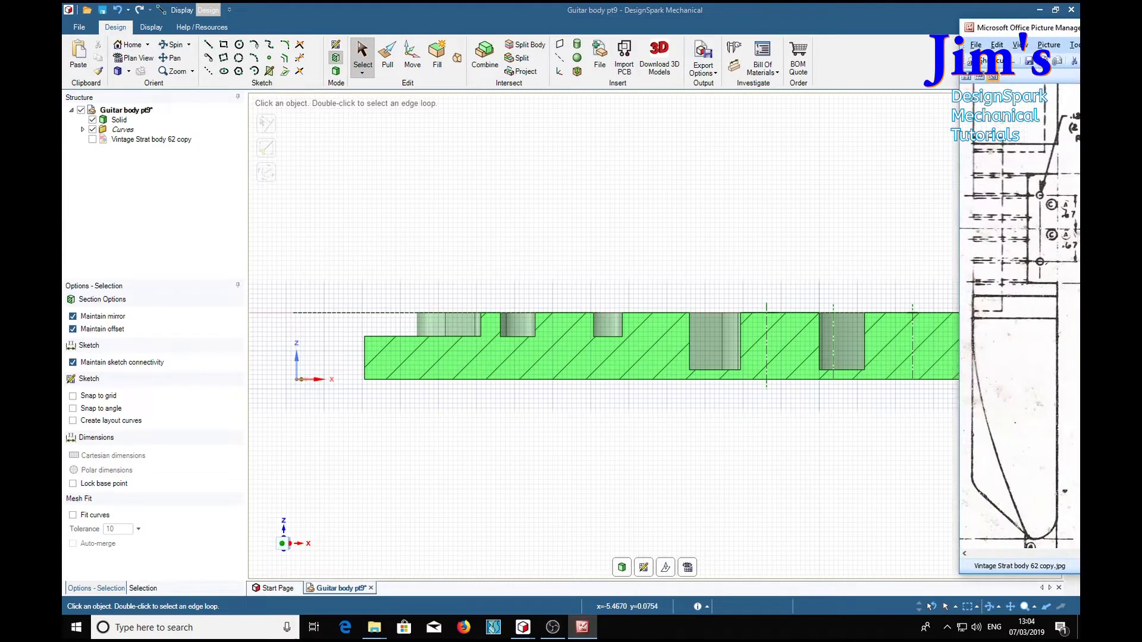
mouse_move(1121, 29)
left_mouse_down()
mouse_move(663, 37)
mouse_move(668, 3)
left_mouse_up()
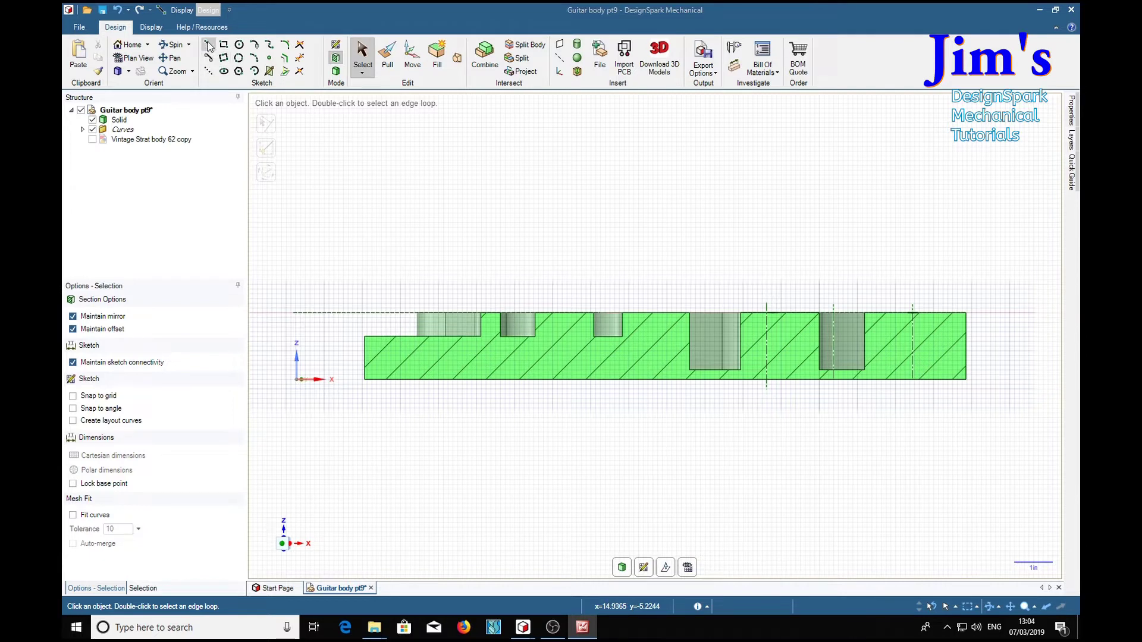
Step: Sketch a construction line about 2.19 in long on the section plane, sloping down from the output jack pocket's wall to the control cavity's wall
left_click(209, 72)
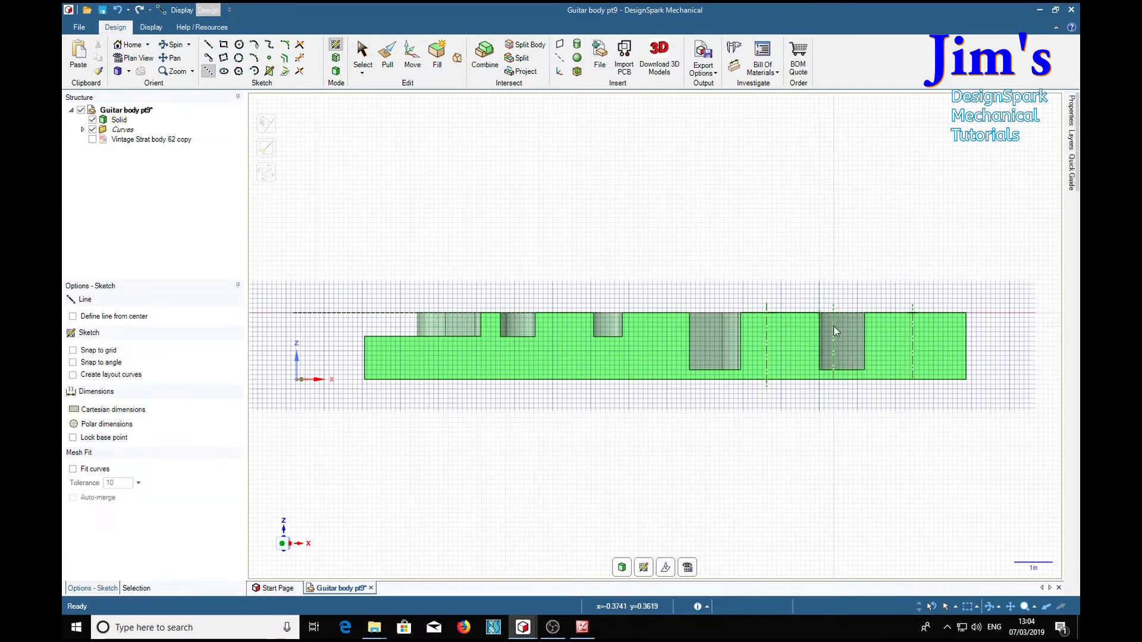
scroll(829, 326, "up", 2)
scroll(828, 324, "up", 2)
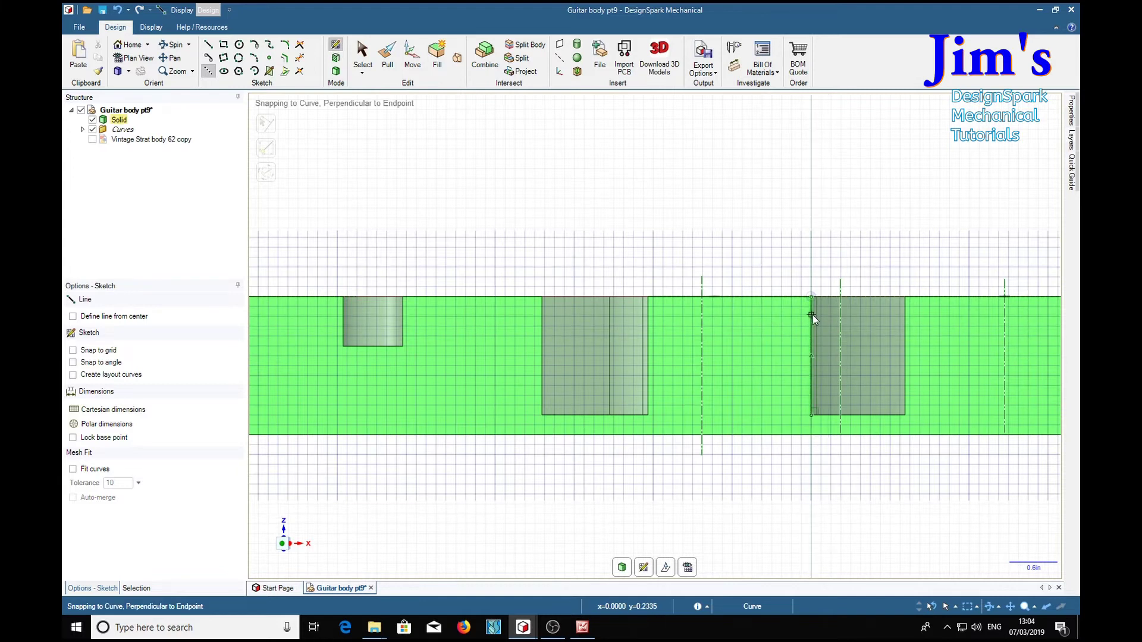
left_click(813, 315)
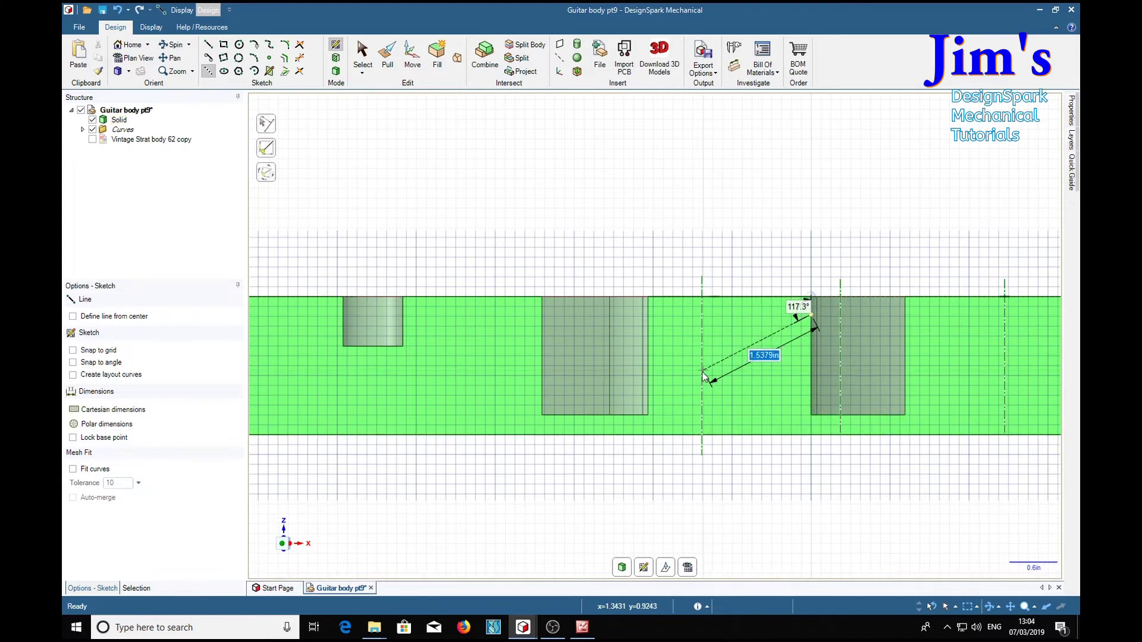
left_click(650, 372)
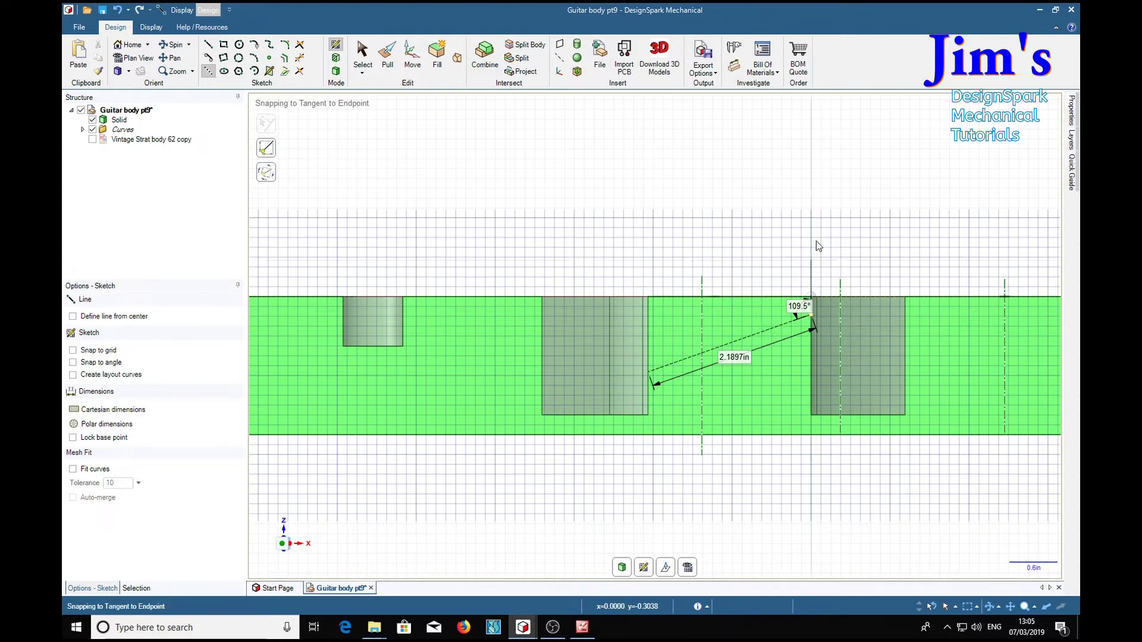
Step: Extend the sloping construction line along its own direction, across the jack pocket at the upper end and 0.21 in into the control cavity
left_click(411, 64)
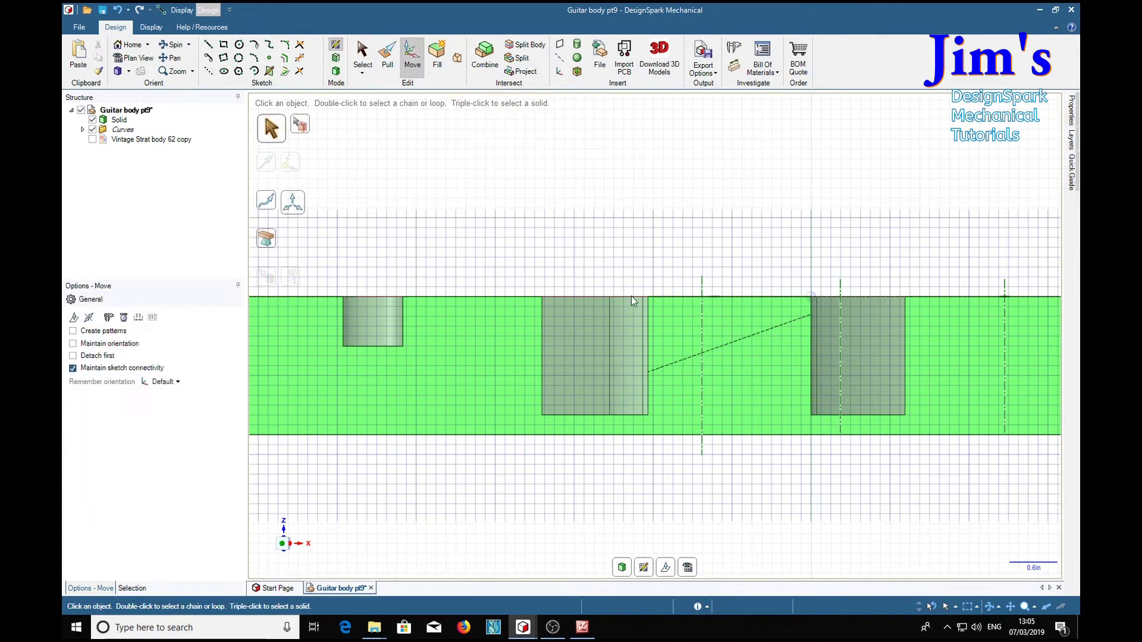
left_click(812, 315)
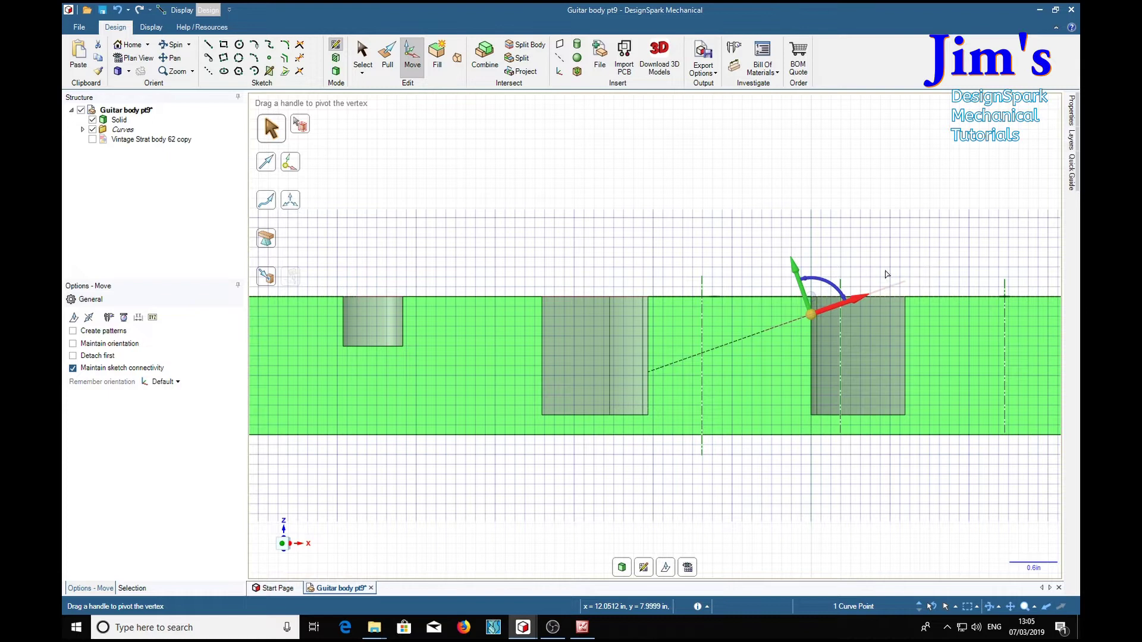
left_click_drag(862, 295, 856, 297)
left_click(857, 297)
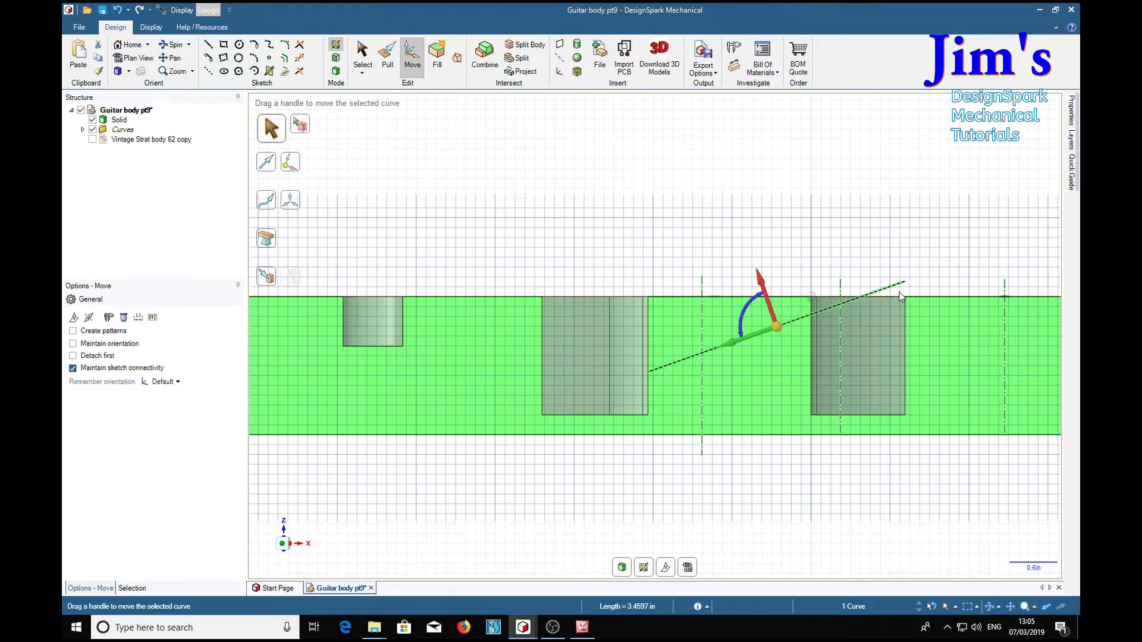
left_click(649, 371)
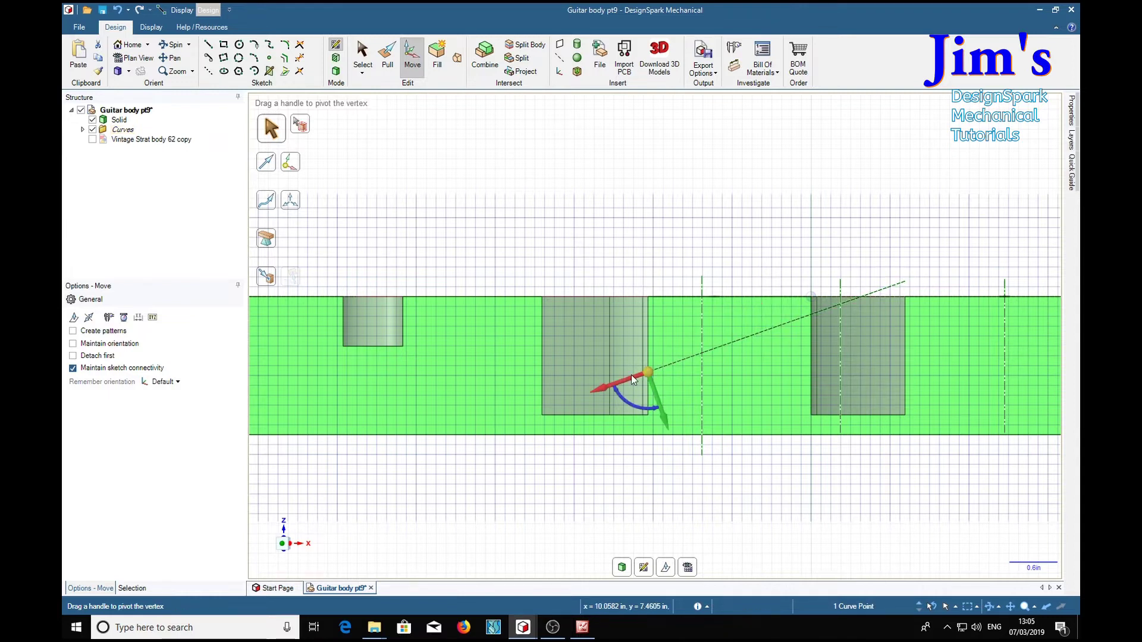
key("Escape")
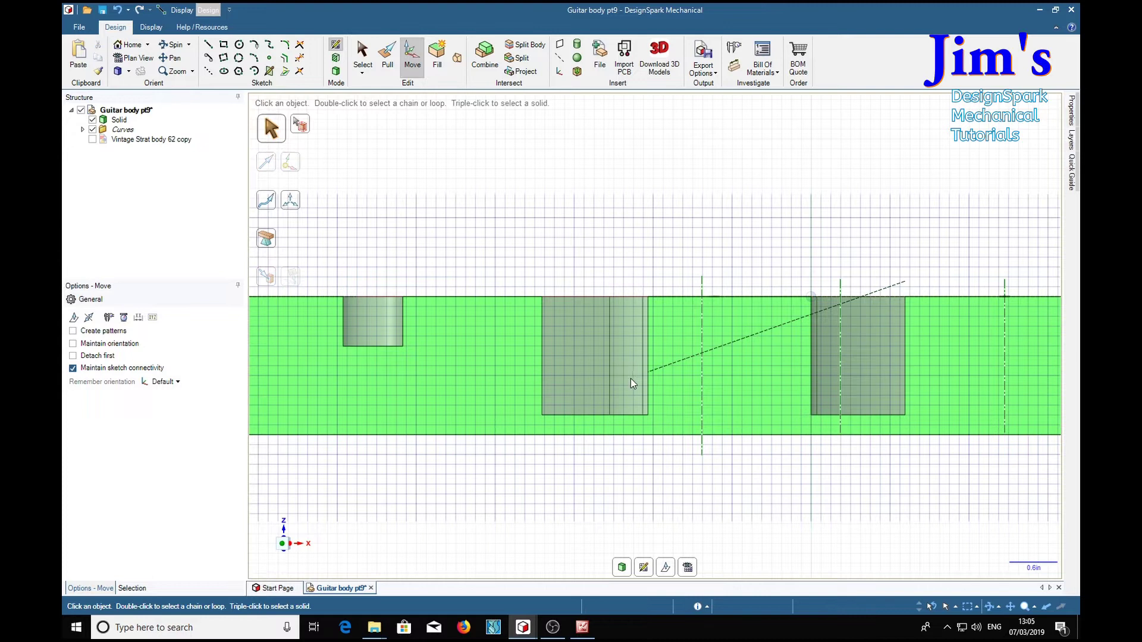
left_click(649, 372)
left_click_drag(636, 381, 619, 388)
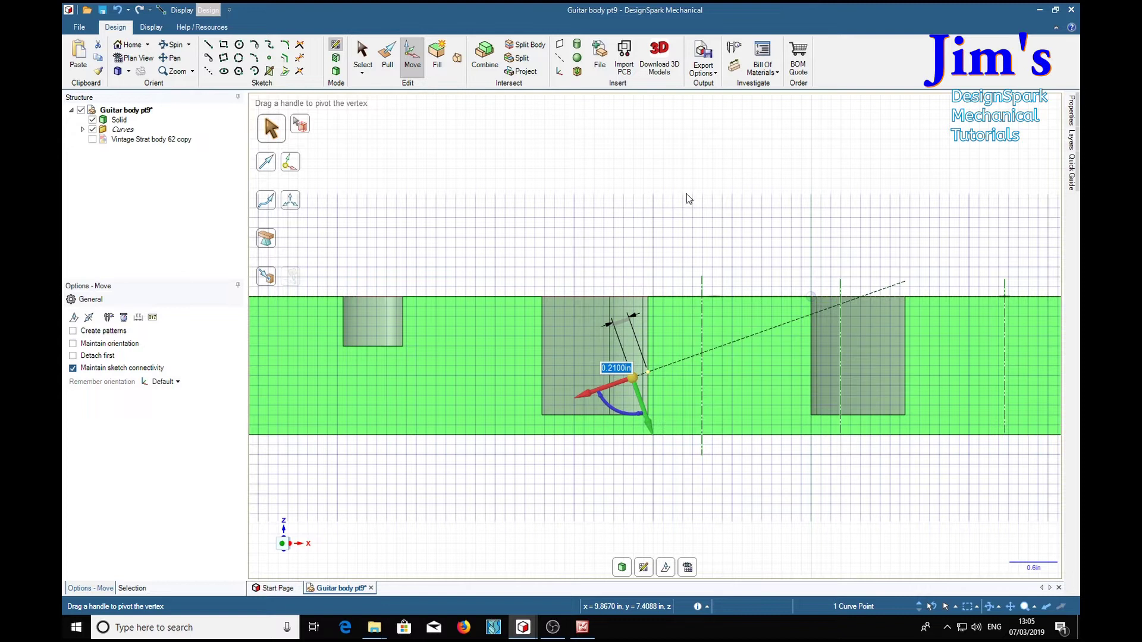
Step: Sketch a 0.25 in diameter circle centred on the sloping line's upper end, on a plane perpendicular to the line
key("d")
middle_click_drag(909, 215, 852, 287)
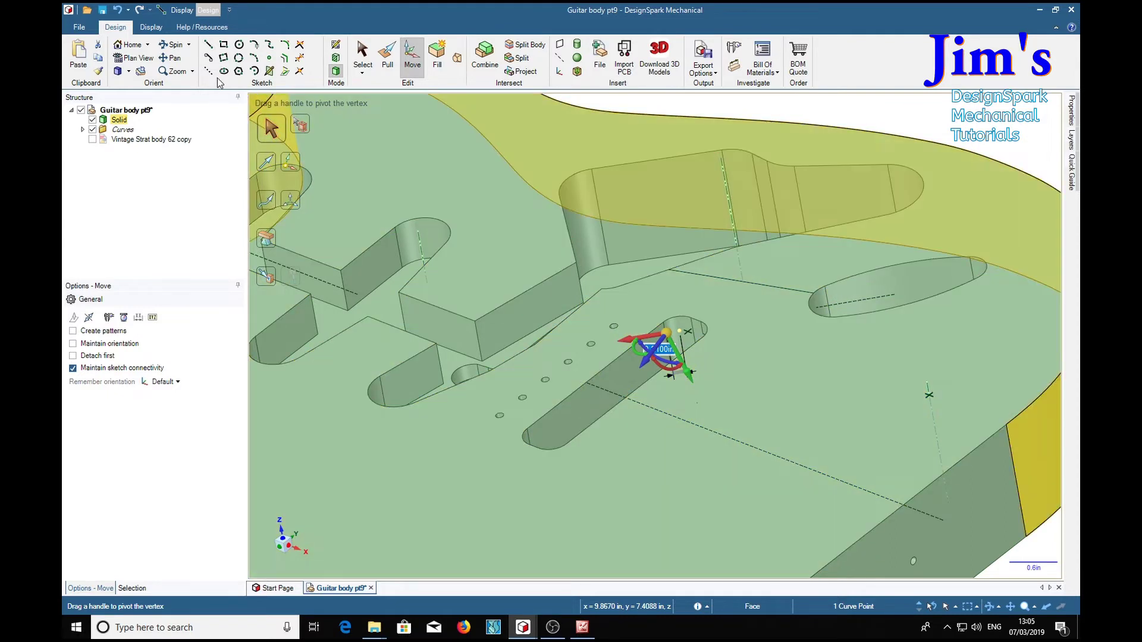
key("s")
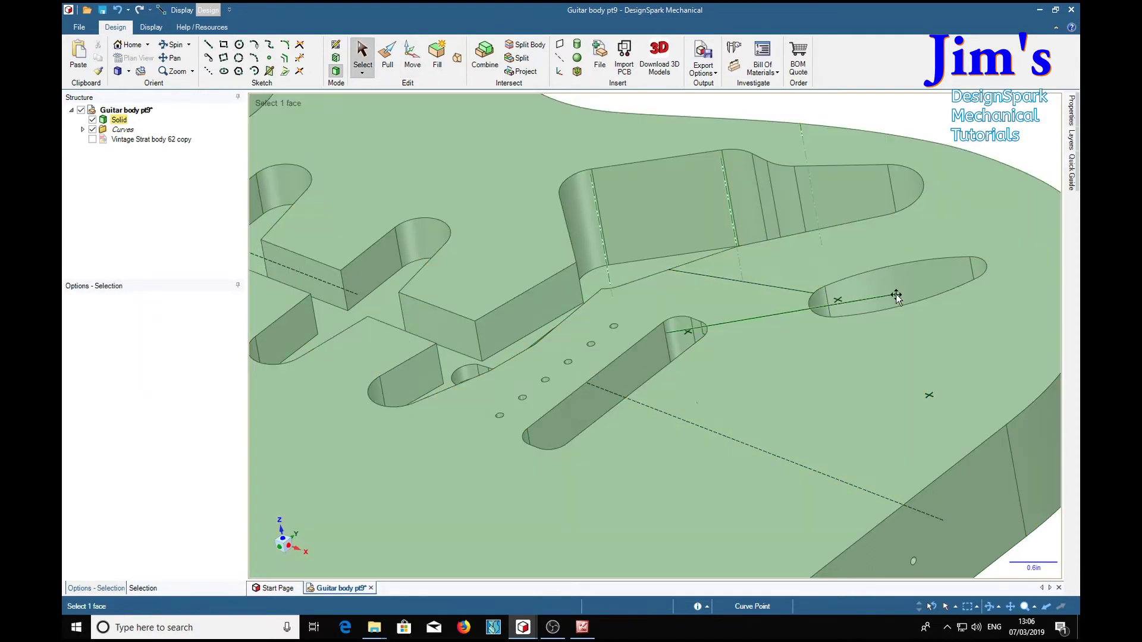
key("c")
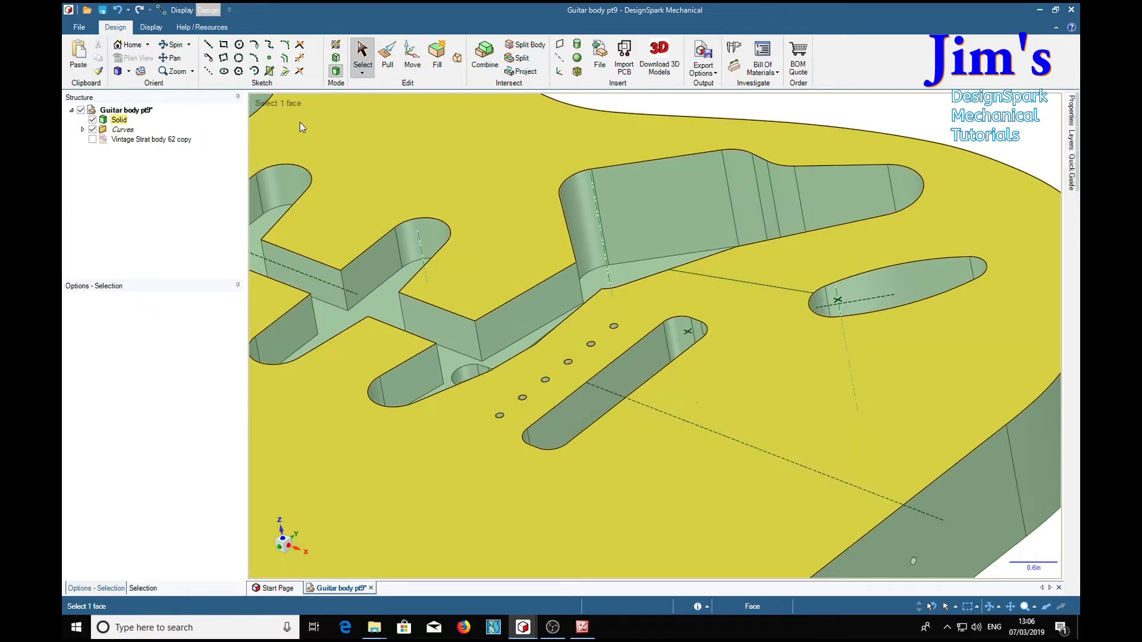
left_click(920, 293)
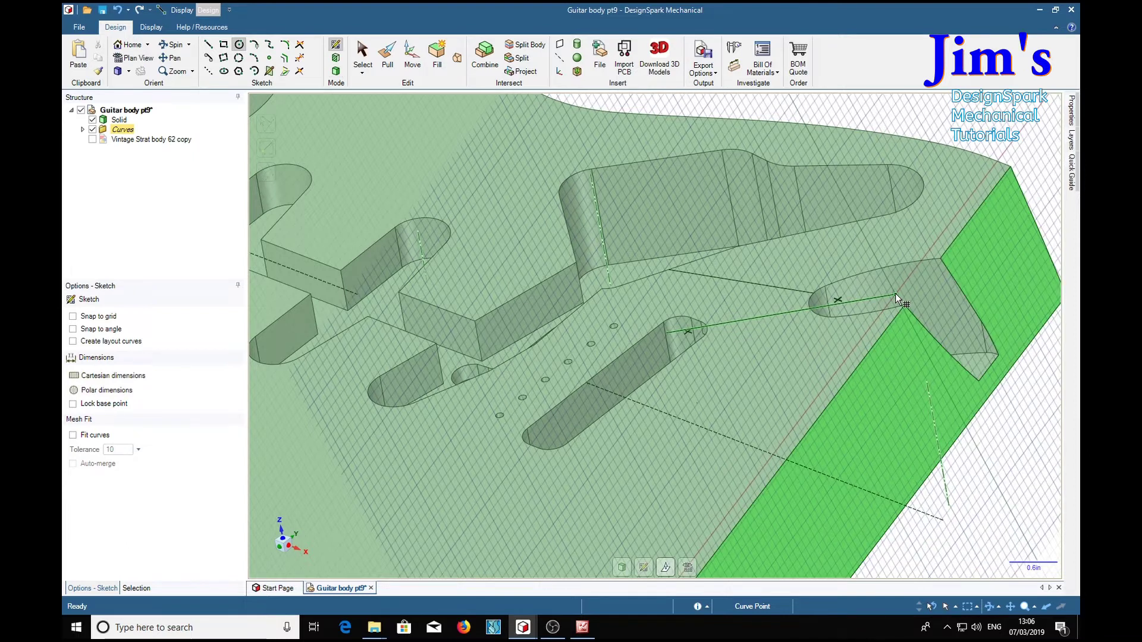
left_click(896, 294)
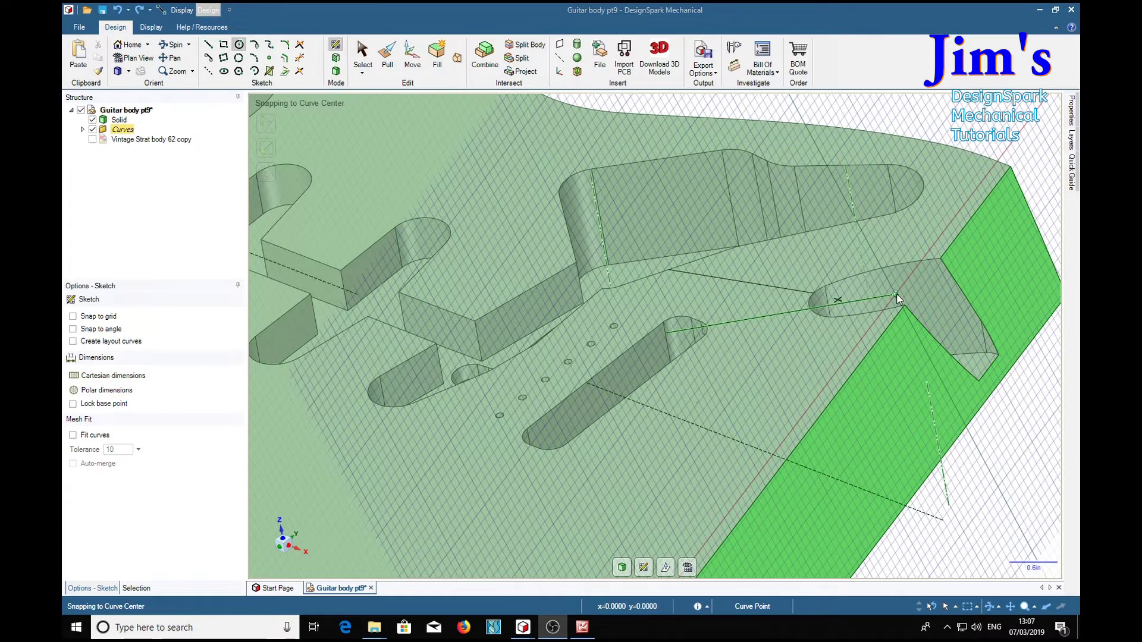
left_click(897, 294)
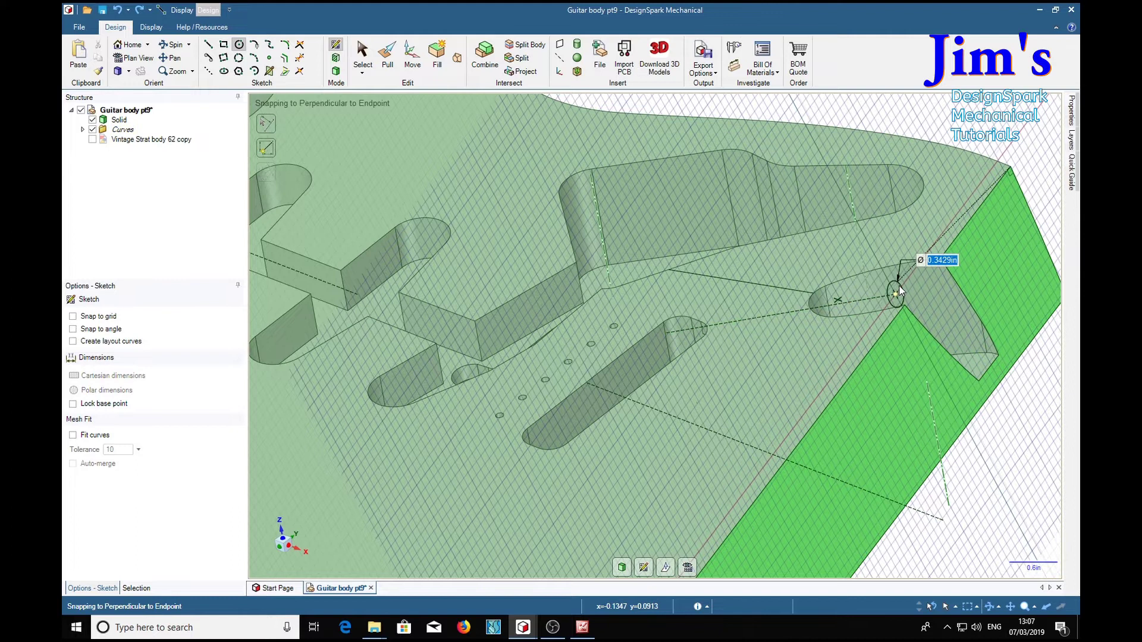
key("BackSpace")
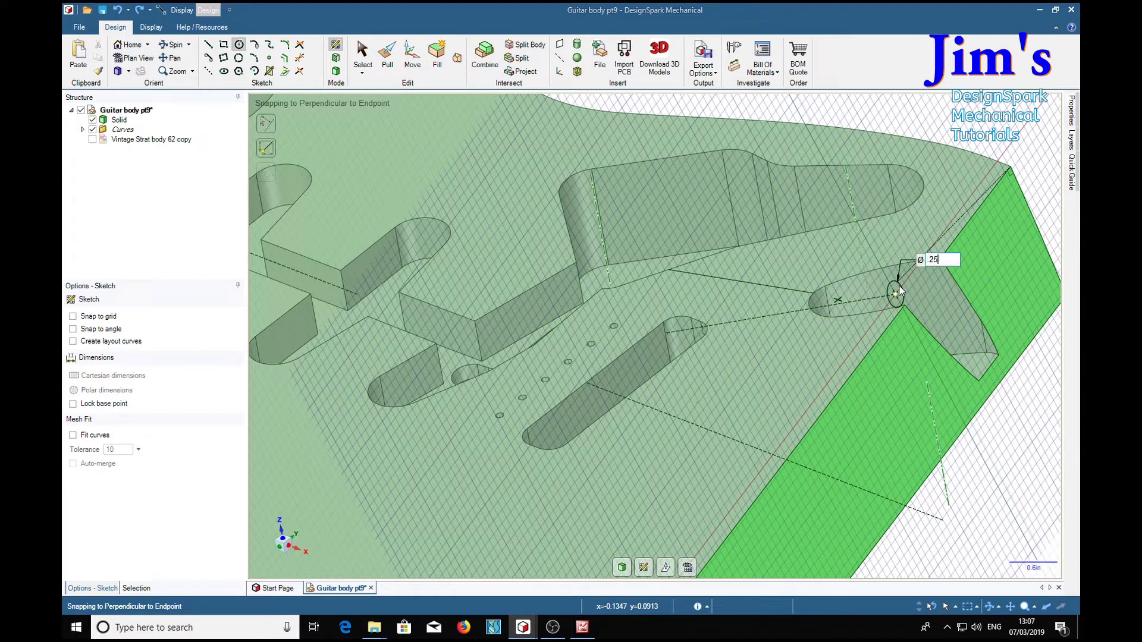
key("Return")
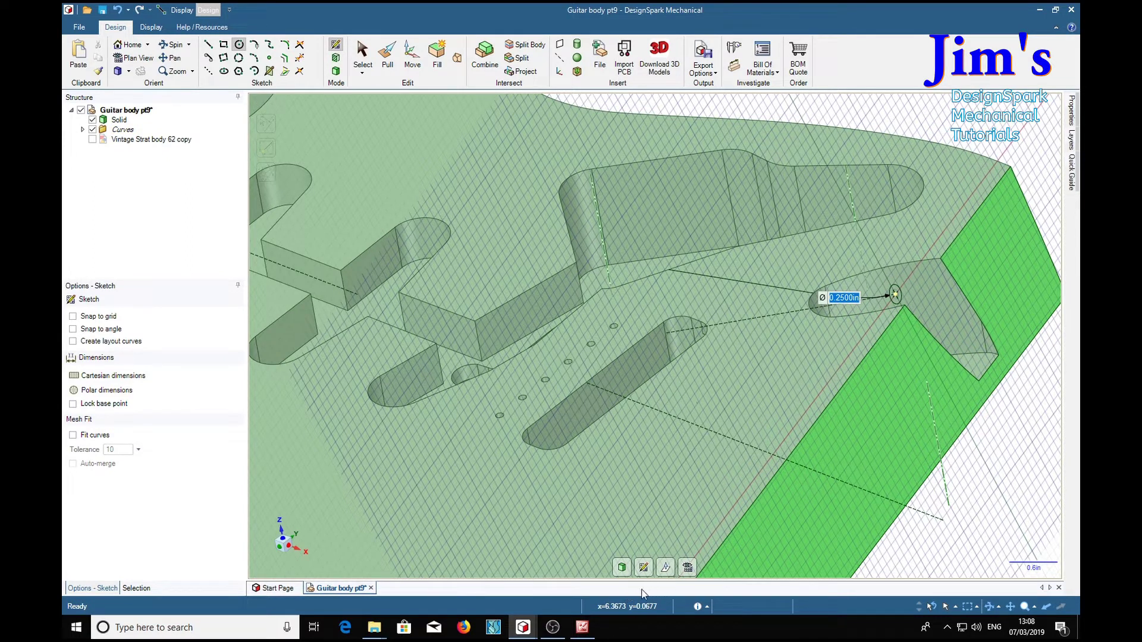
Step: Sweep the circular face as a cut along the full sloping construction line, through the wood between the jack pocket and control cavity
key("p")
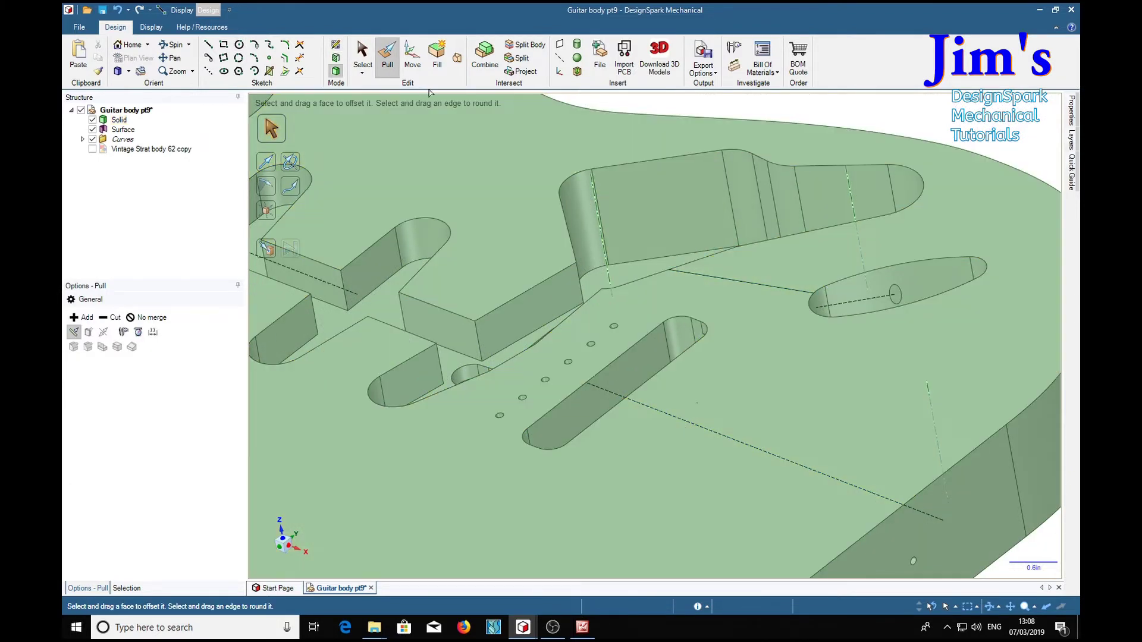
left_click(430, 93)
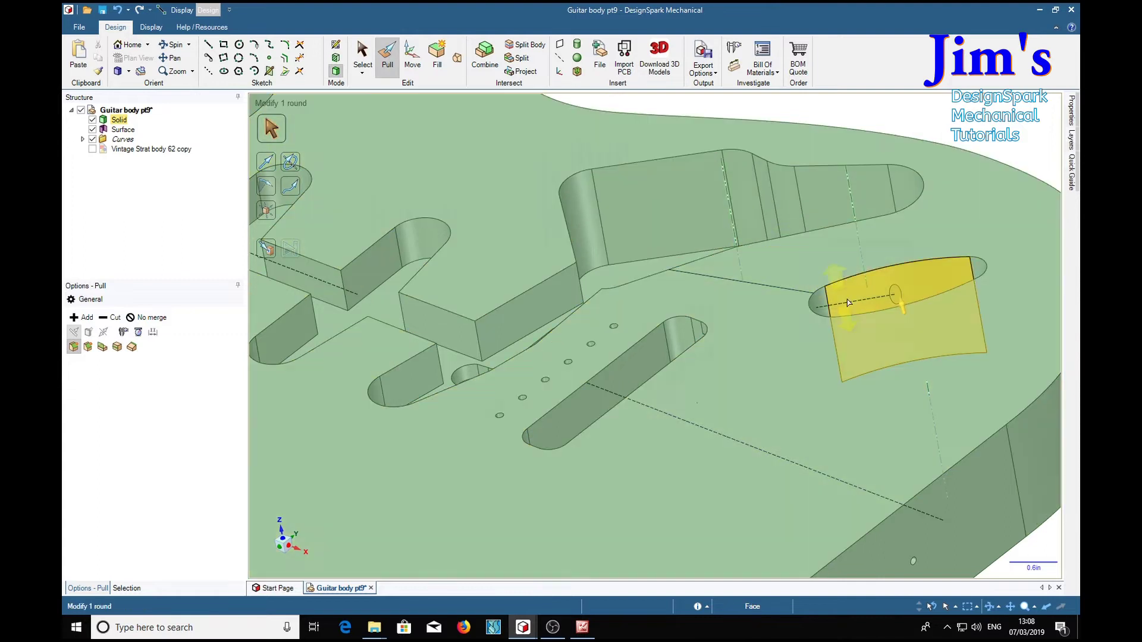
left_click(903, 300)
left_click(897, 293)
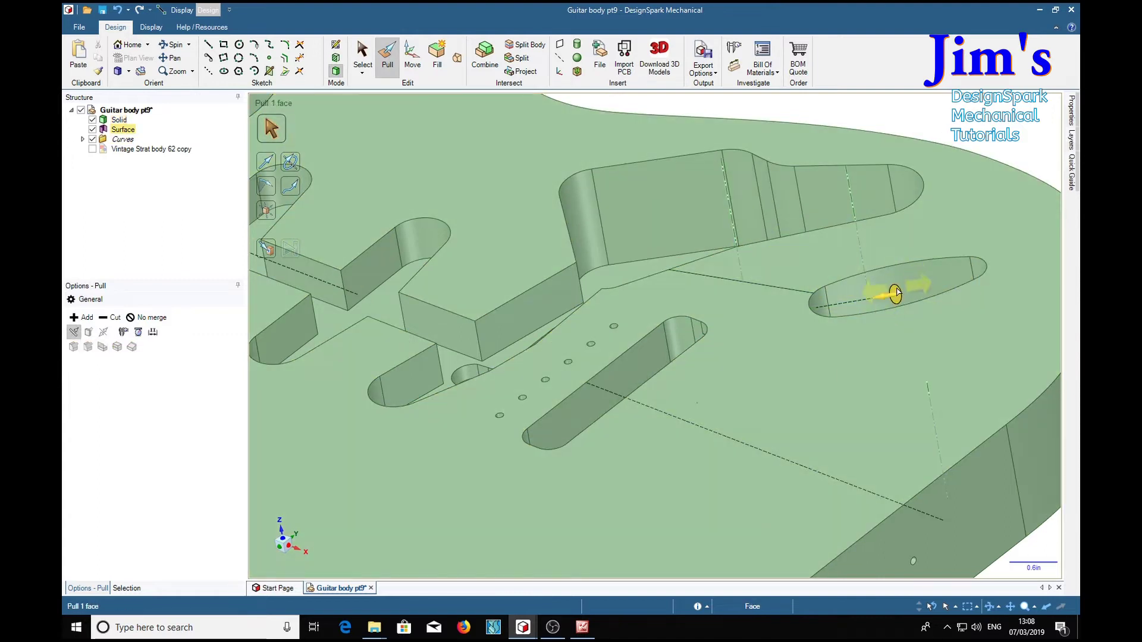
left_click(896, 294)
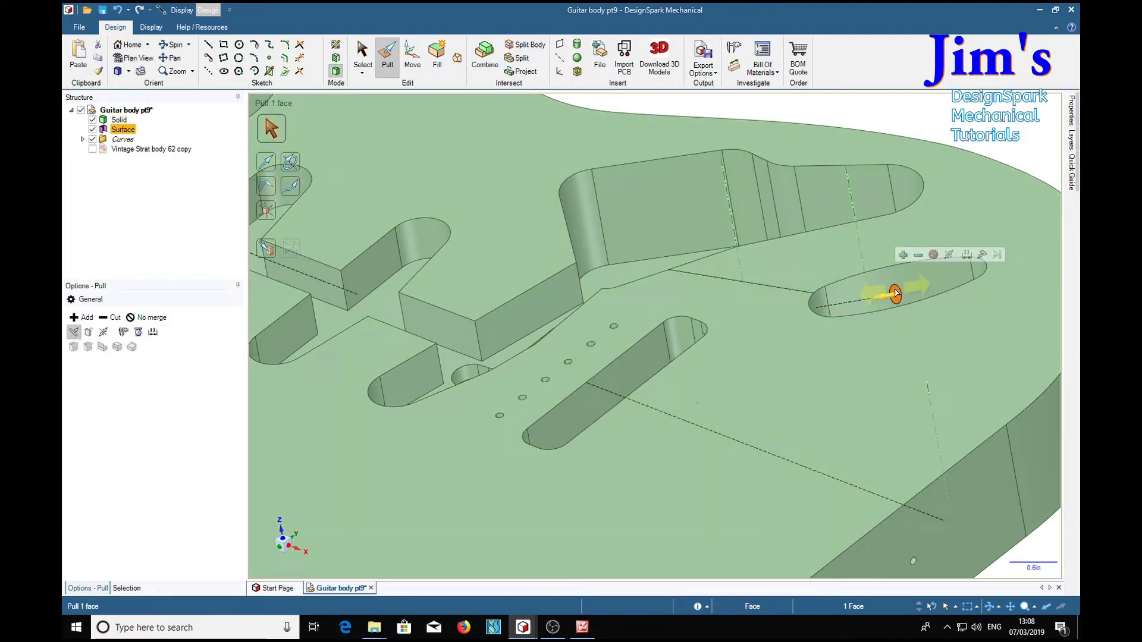
left_click(294, 188)
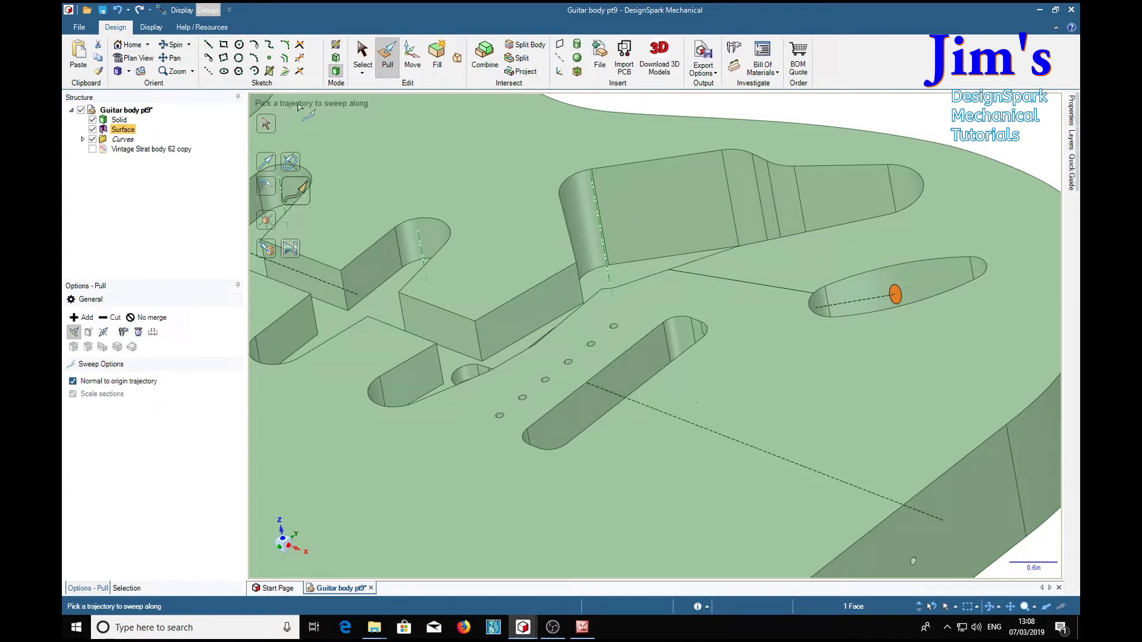
left_click(874, 300)
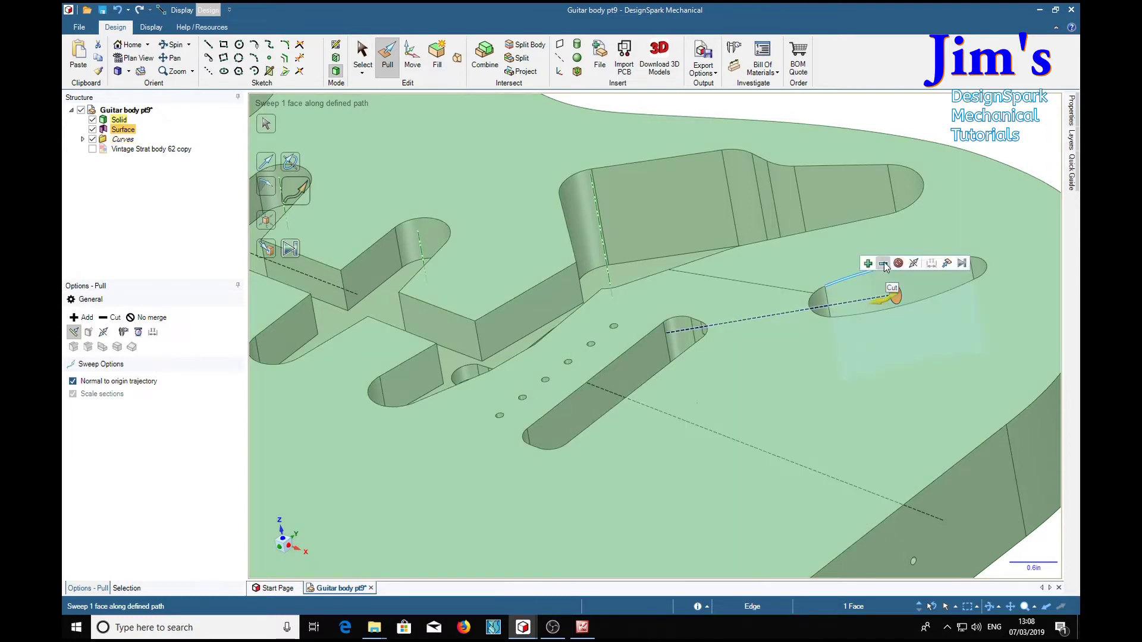
left_click(884, 265)
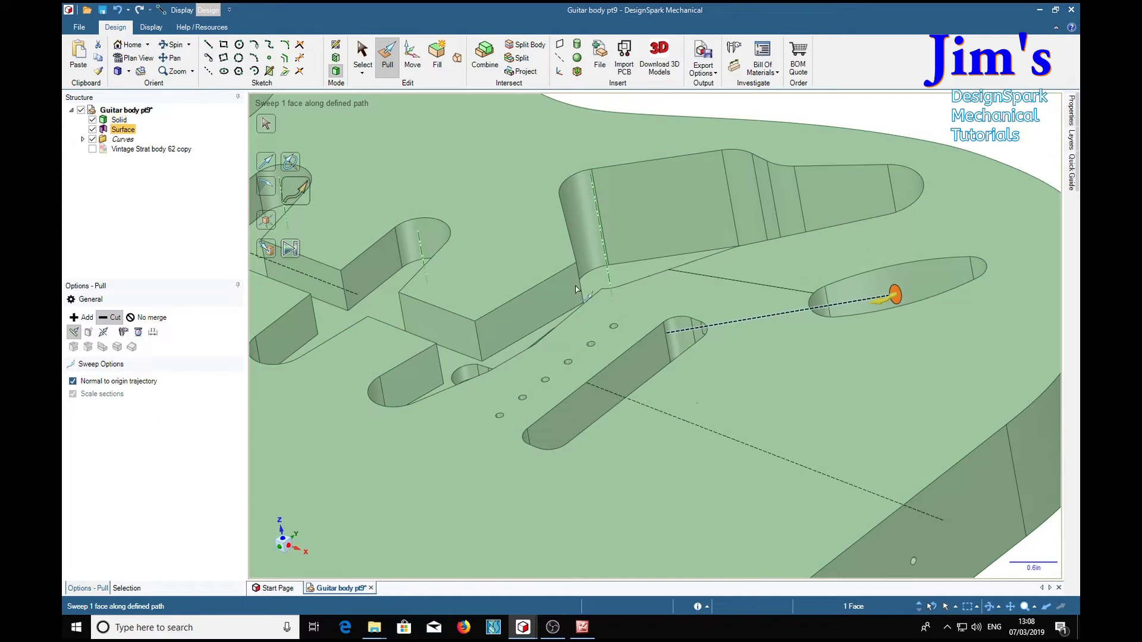
left_click(296, 253)
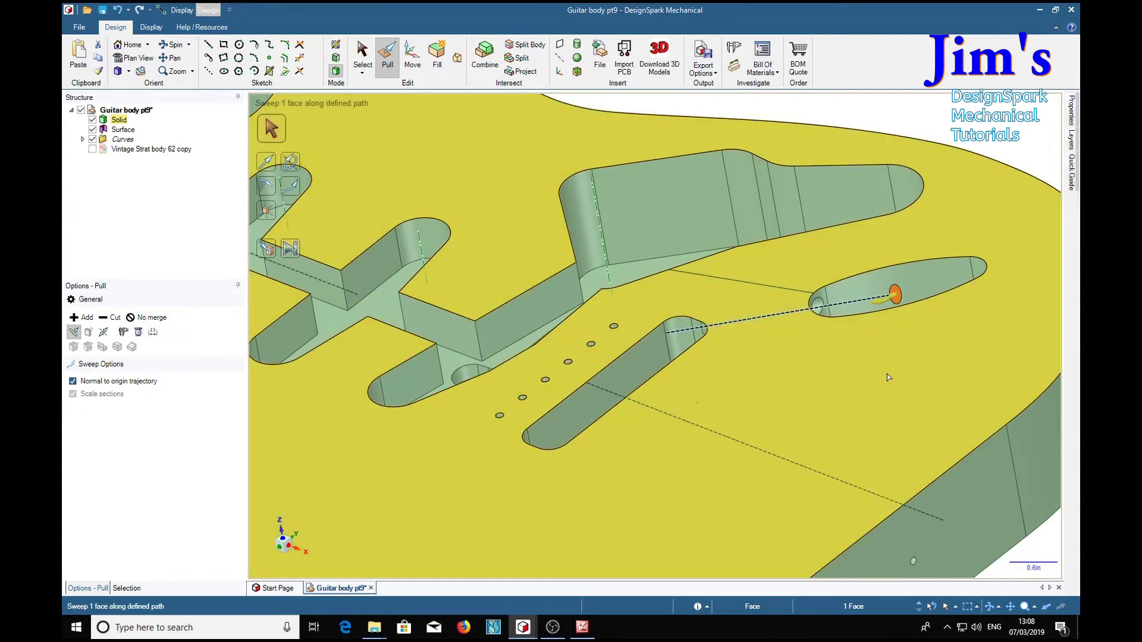
Step: Delete the leftover circular surface used for the sweep and clear the selection
mouse_move(902, 374)
middle_mouse_down()
mouse_move(811, 390)
mouse_move(898, 390)
middle_mouse_up()
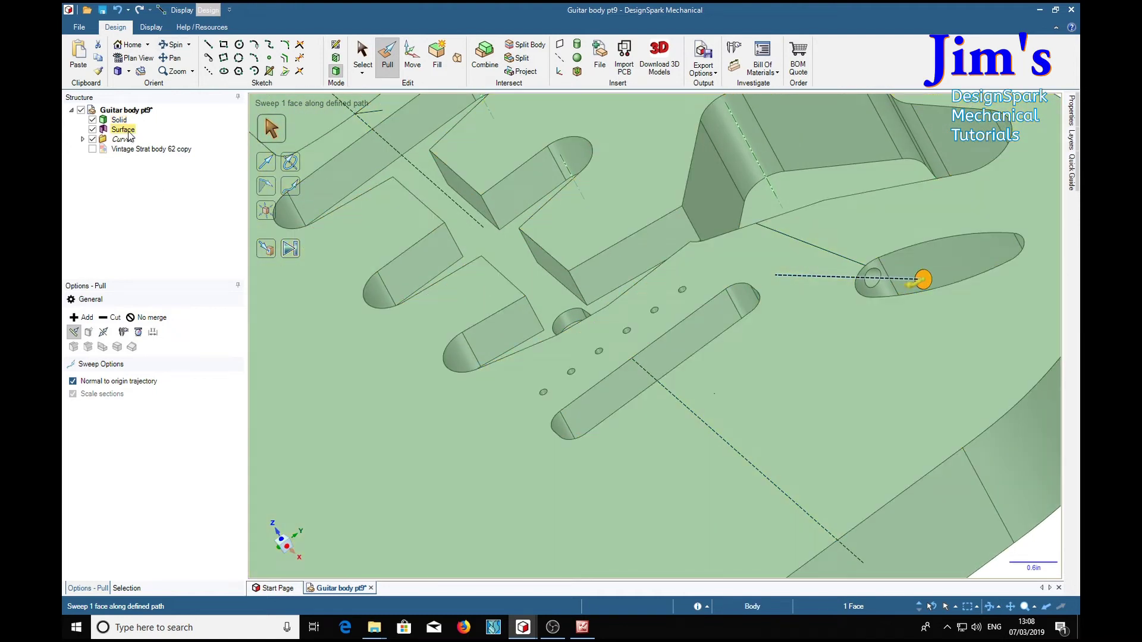
right_click(129, 135)
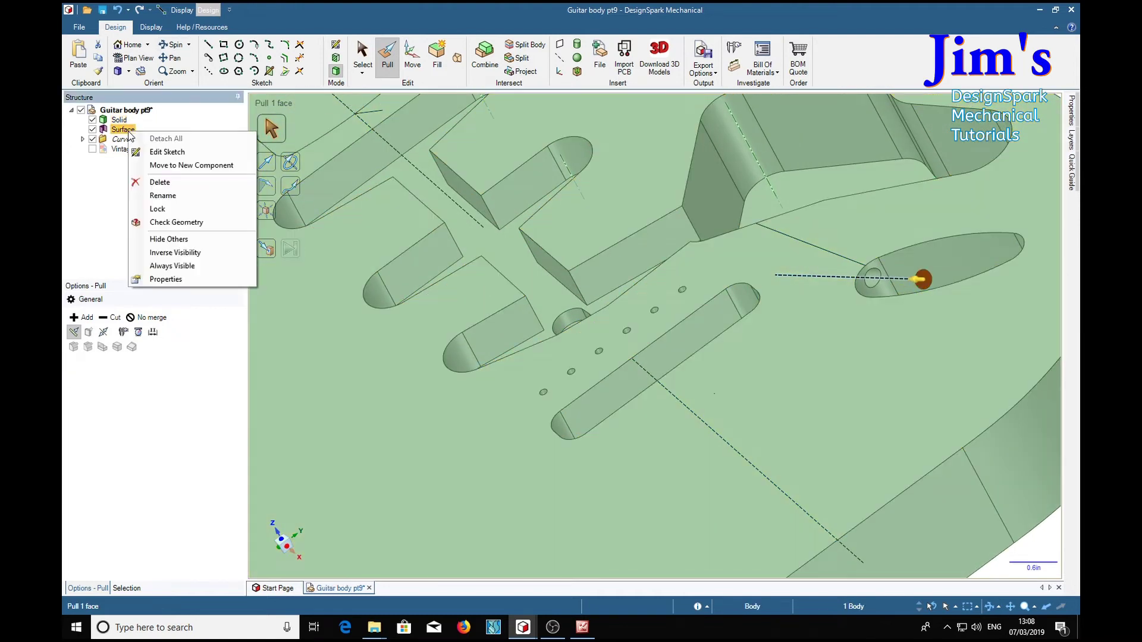
left_click(149, 180)
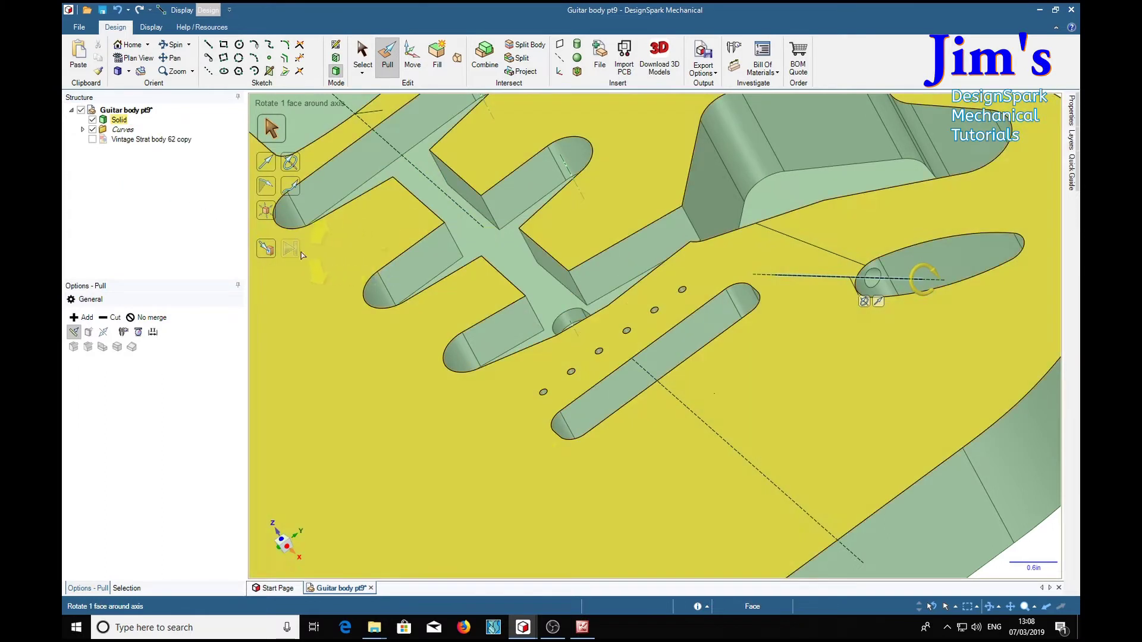
left_click(266, 212)
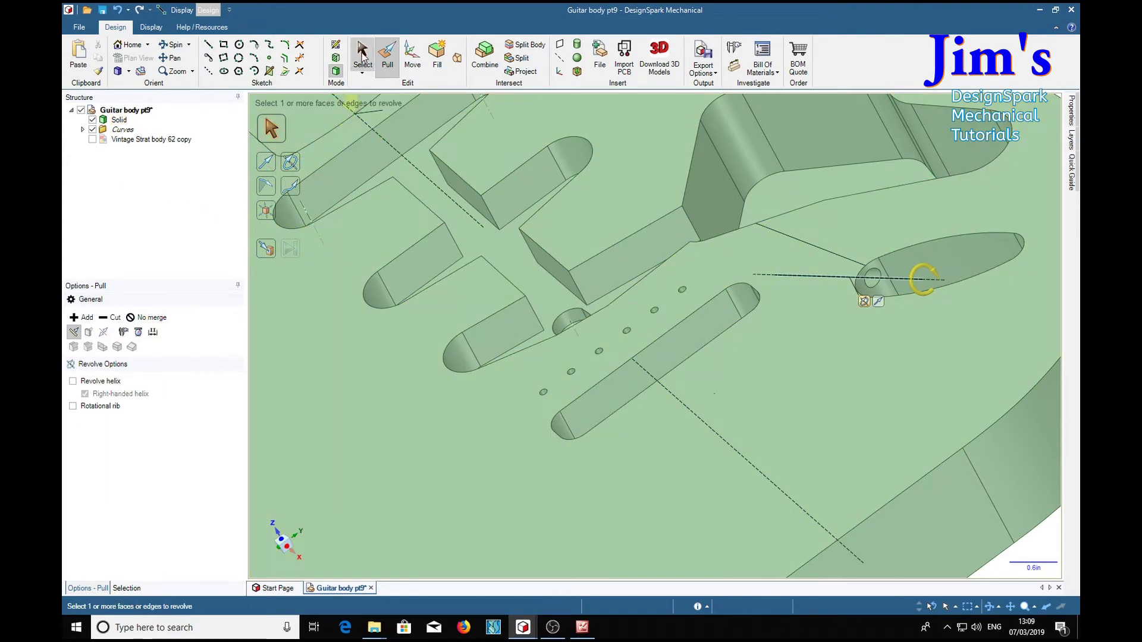
left_click(363, 54)
left_click(945, 373)
Step: Inspect the drilled hole's openings in the output jack pocket and the control cavity
left_click(880, 280)
middle_click_drag(881, 280, 968, 368)
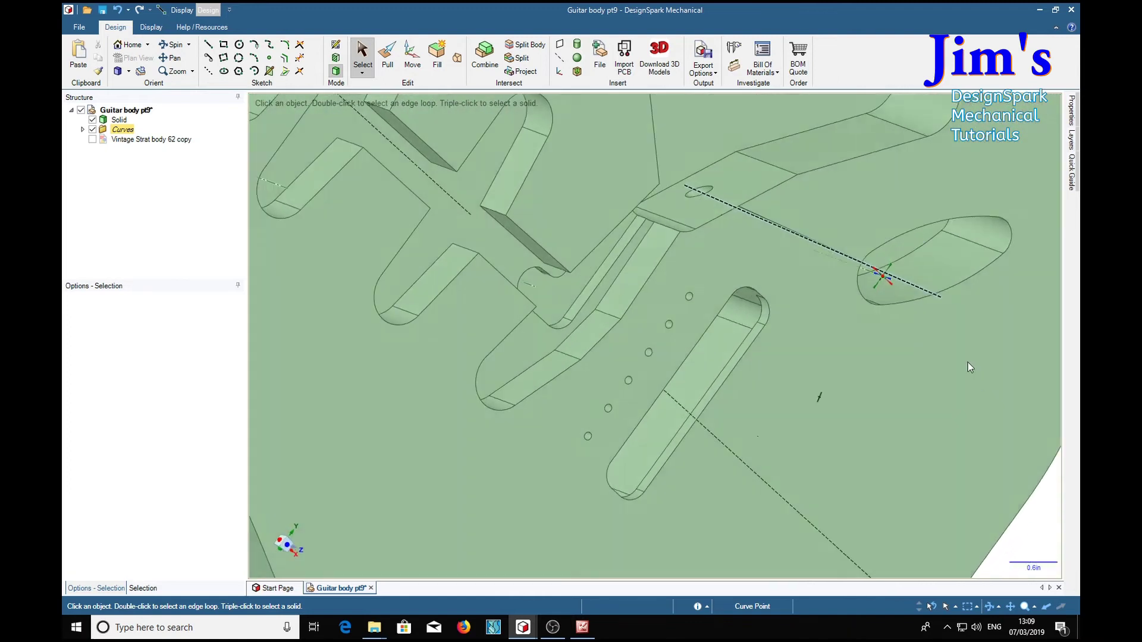
left_click(697, 206)
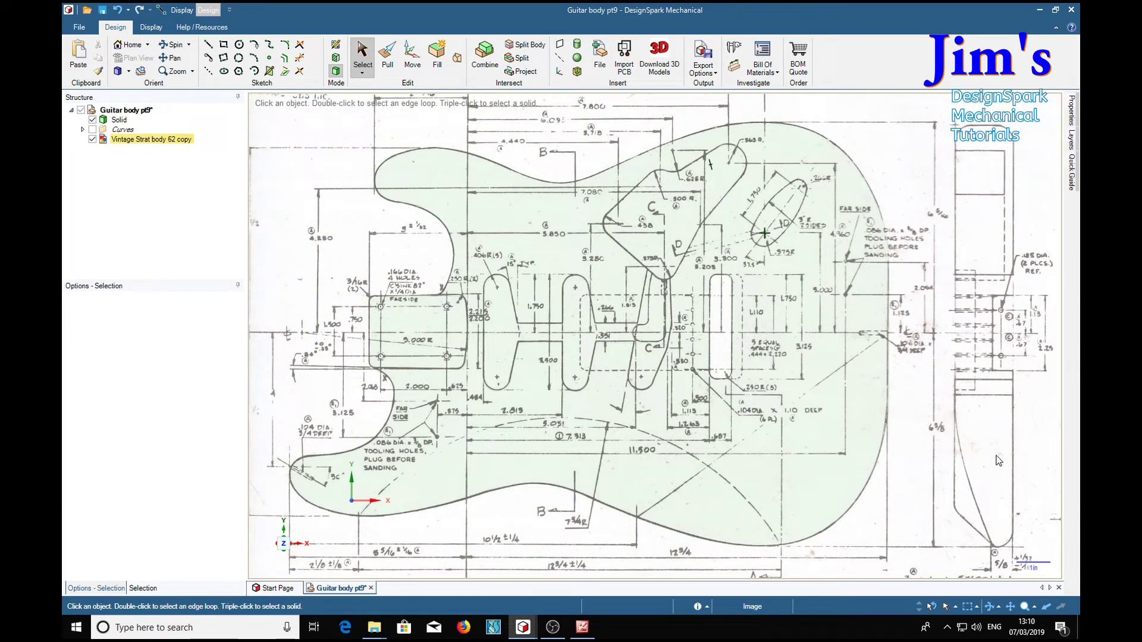
Step: Examine the blueprint's sections C-C and D-D and the plan view around the control cavity
middle_click_drag(987, 451, 609, 400, "shift")
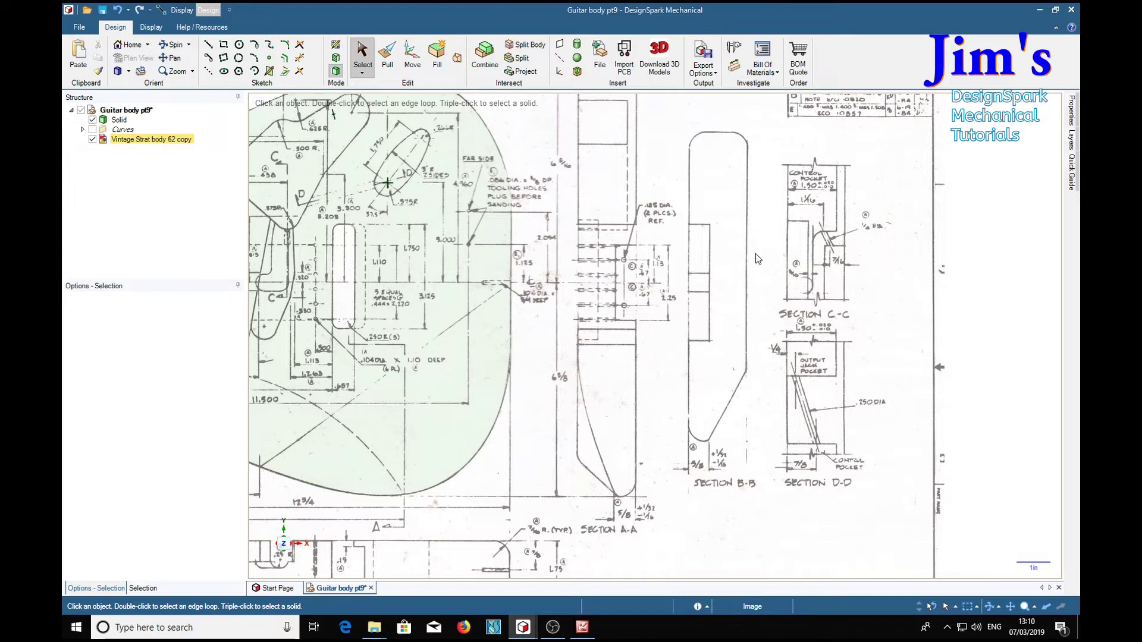
middle_click_drag(455, 353, 828, 315, "shift")
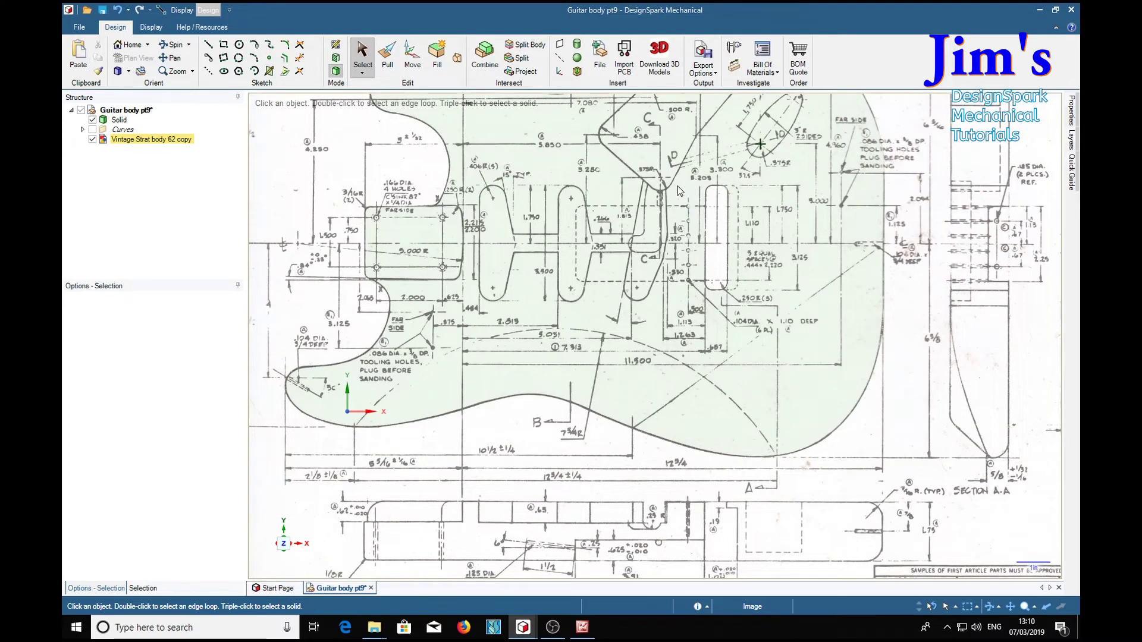
middle_click_drag(962, 220, 726, 226, "shift")
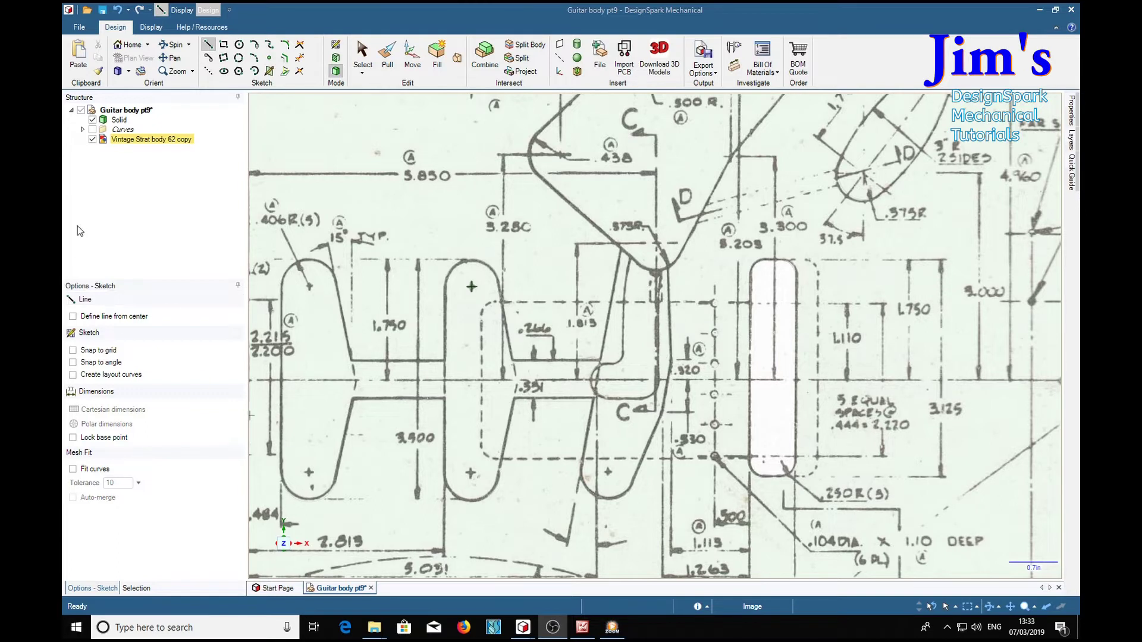
Step: Hide the blueprint and round the two edges between the control cavity and its adjoining stepped pocket with a 0.25 in radius
left_click(92, 140)
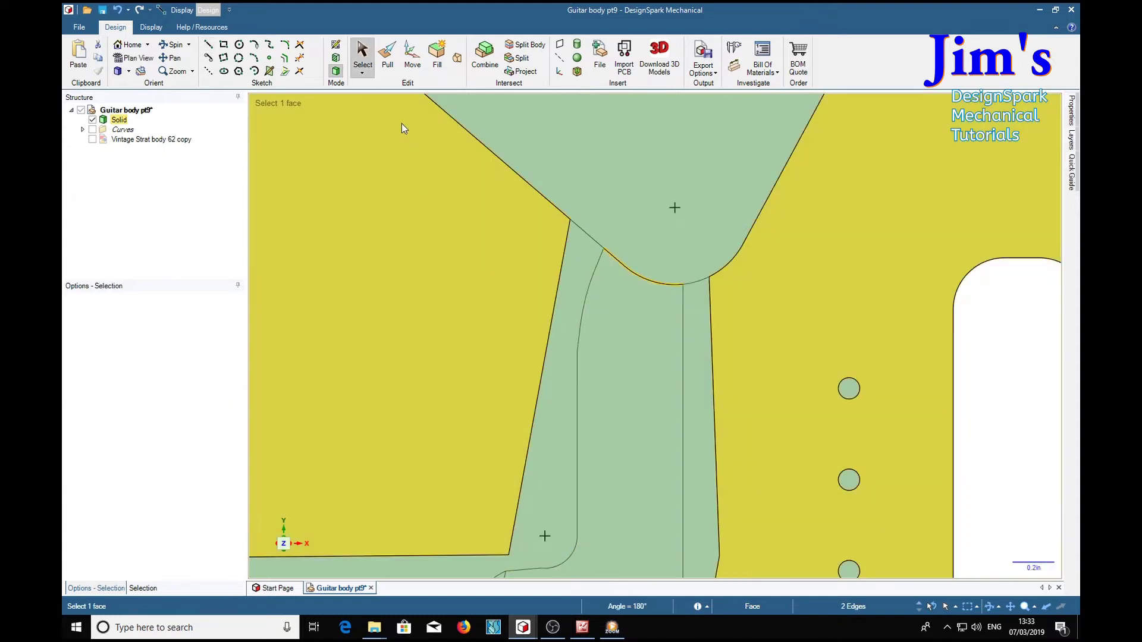
left_click(388, 59)
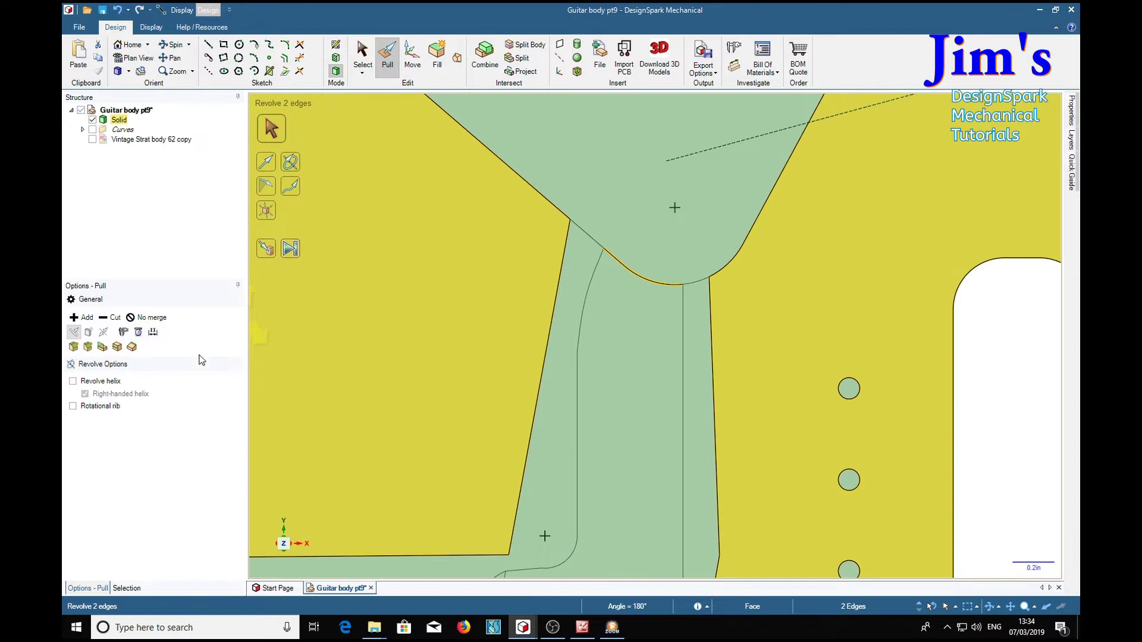
left_click(73, 347)
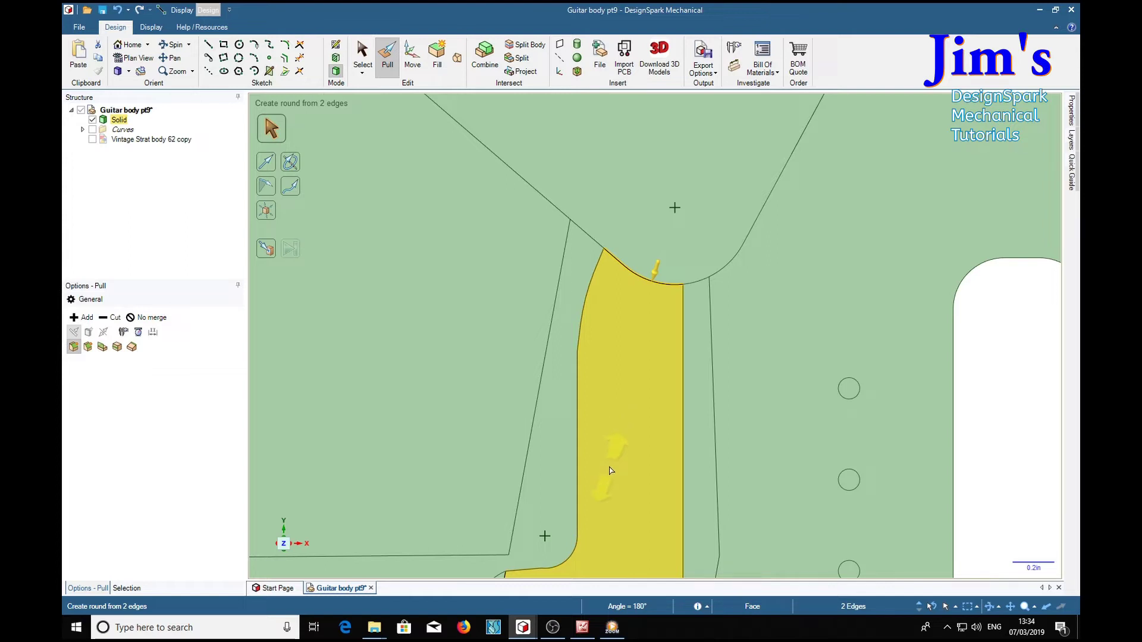
key("space")
type(".25")
key("Return")
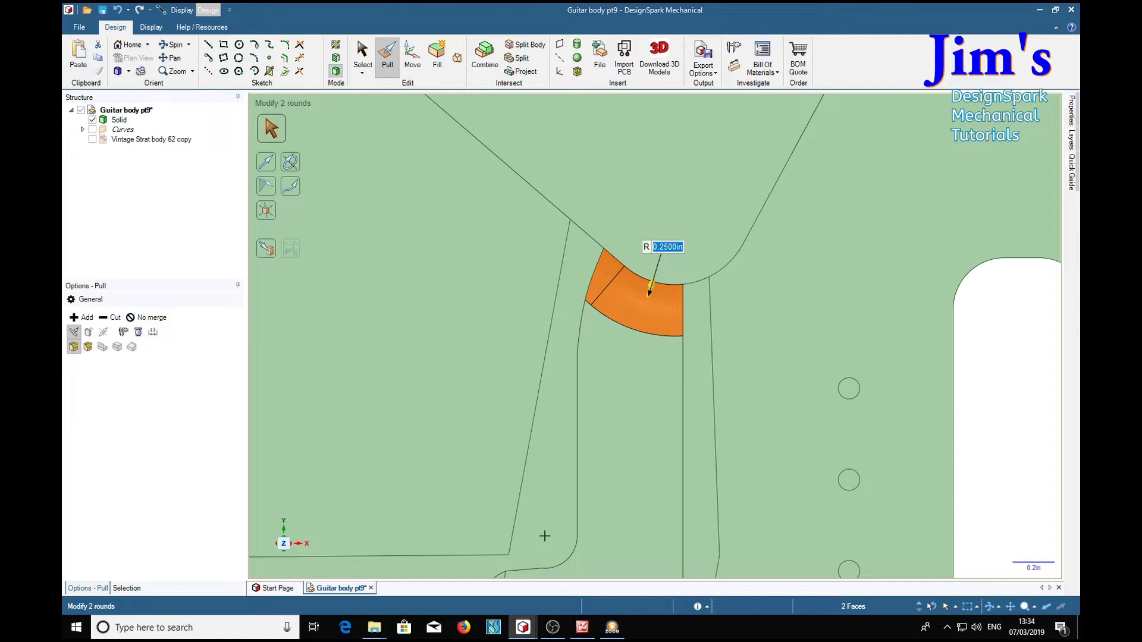
Step: With the blueprint shown and grid snapping on, sketch a vertical line about 2.65 in long down section C-C from the control cavity's .375R arc centre
key("alt+Tab")
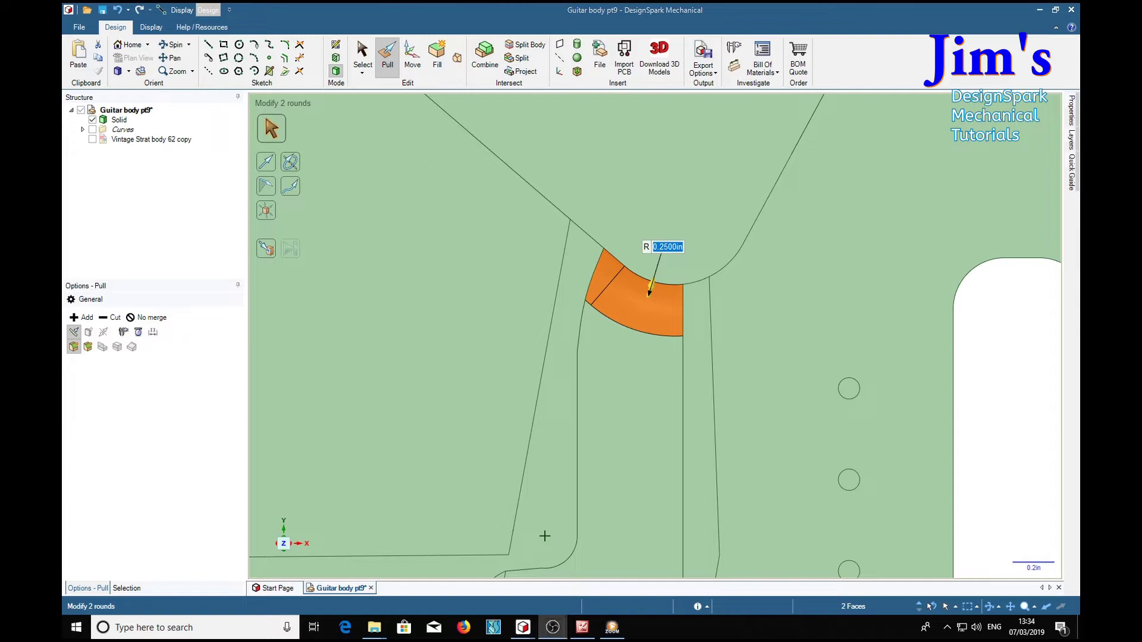
key("alt+Tab")
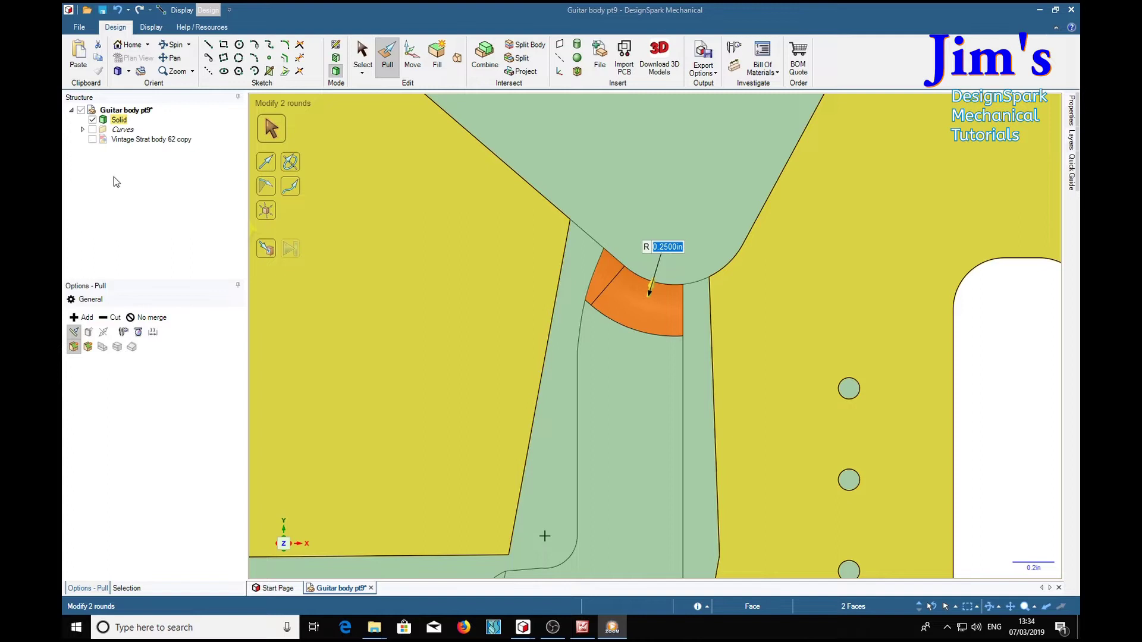
left_click(92, 139)
key("l")
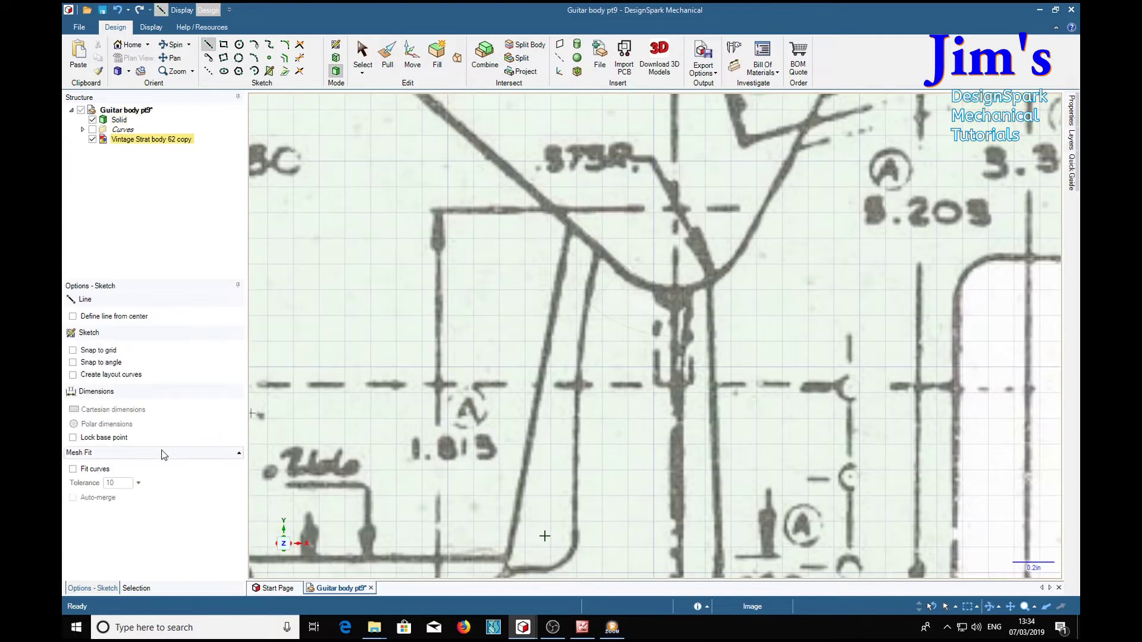
left_click(72, 351)
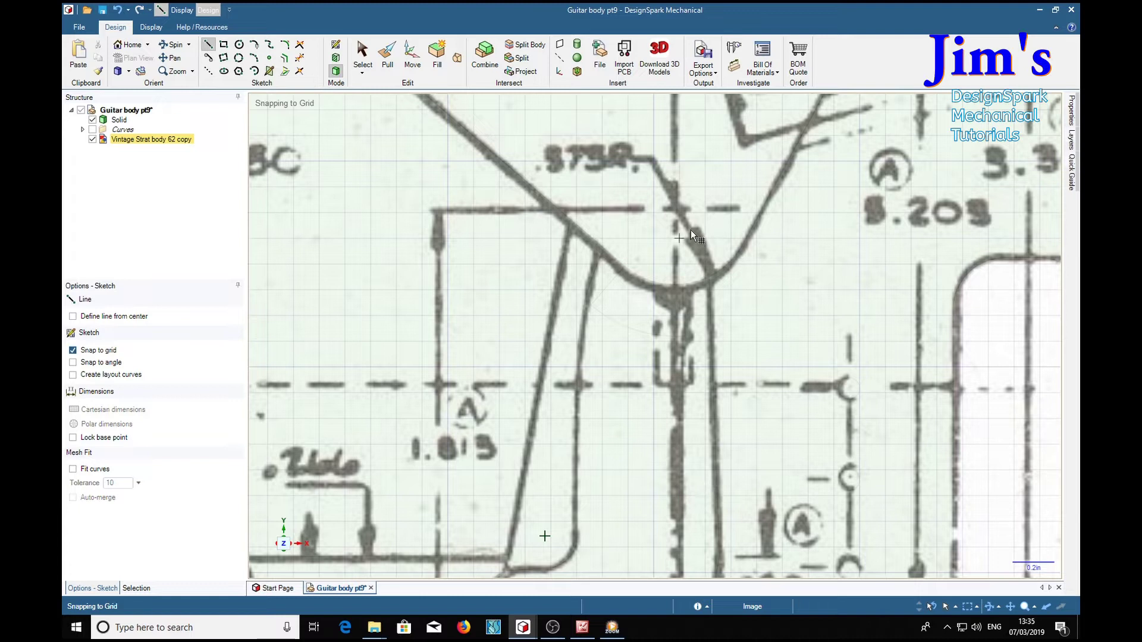
left_click(785, 298)
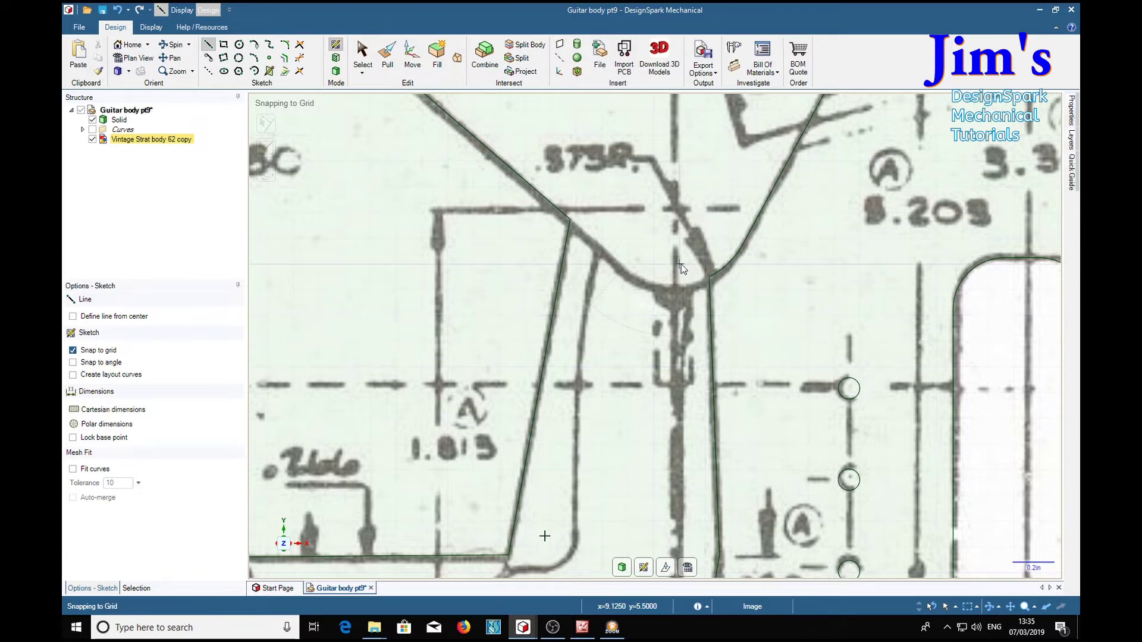
scroll(681, 266, "down", 3)
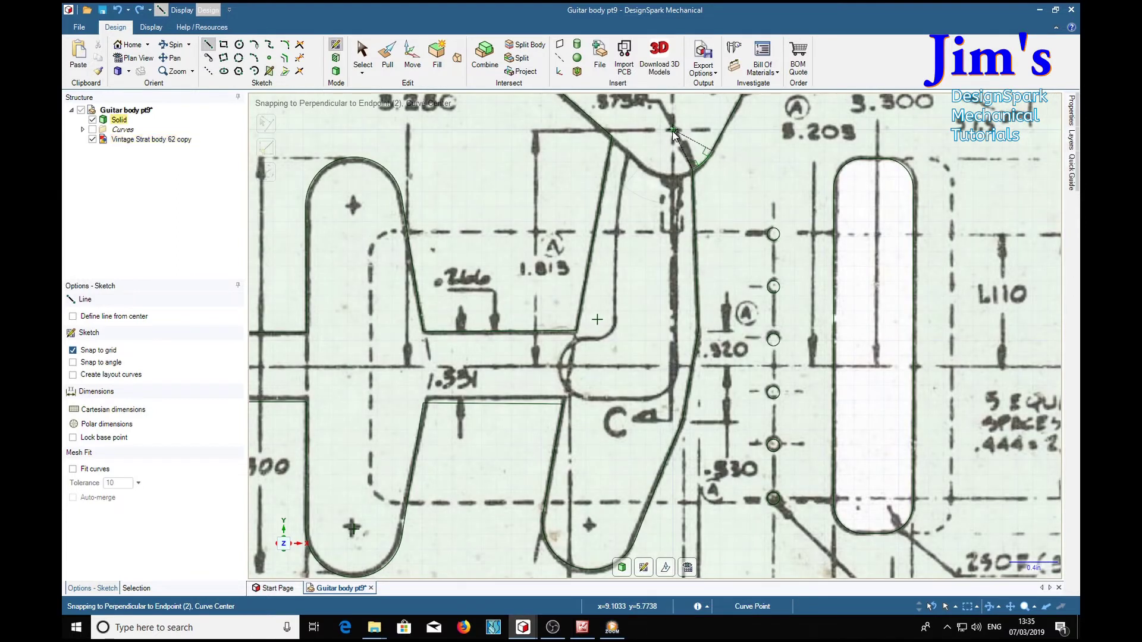
left_click(673, 129)
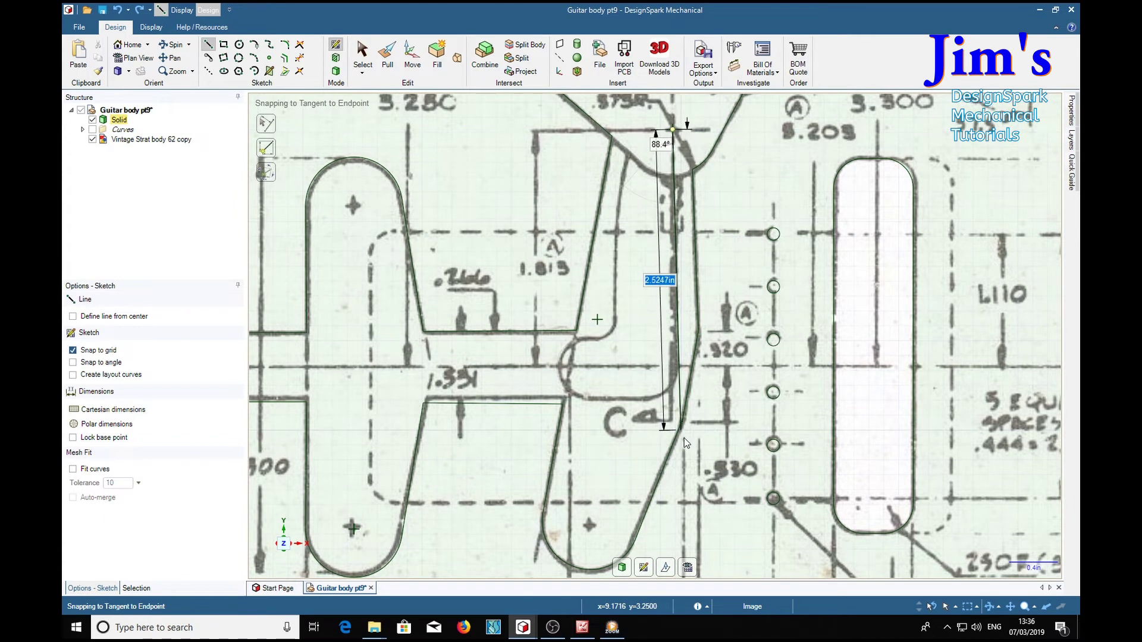
left_click(673, 444)
key("Escape")
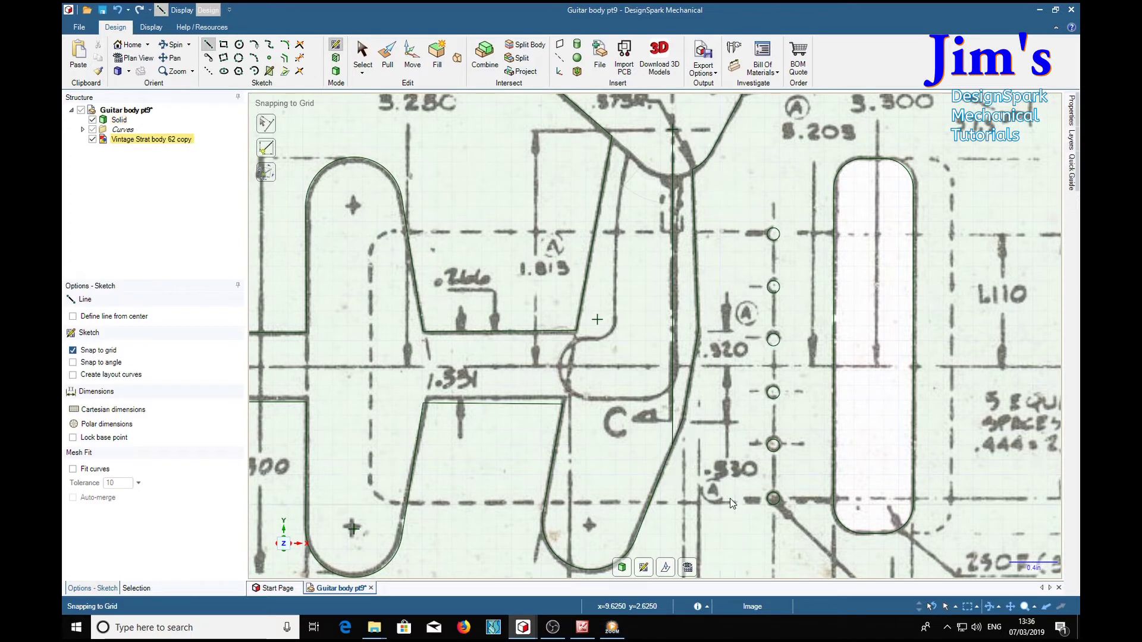
Step: Hide the blueprint and section the solid body through the vertical C-C line, viewing the cut face square-on
left_click(93, 140)
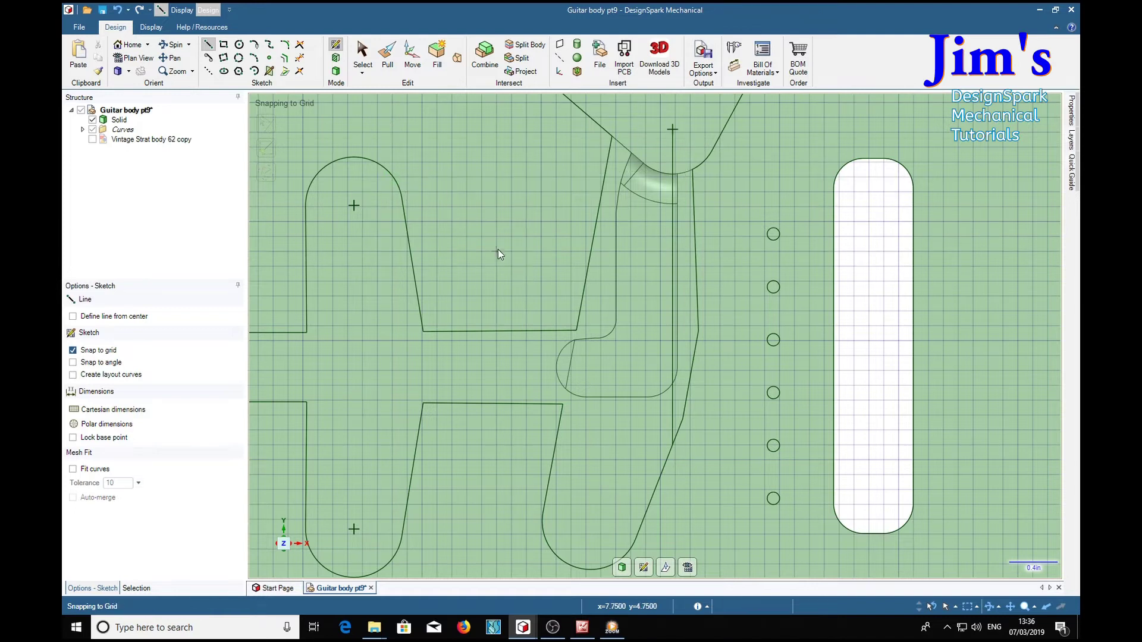
key("d")
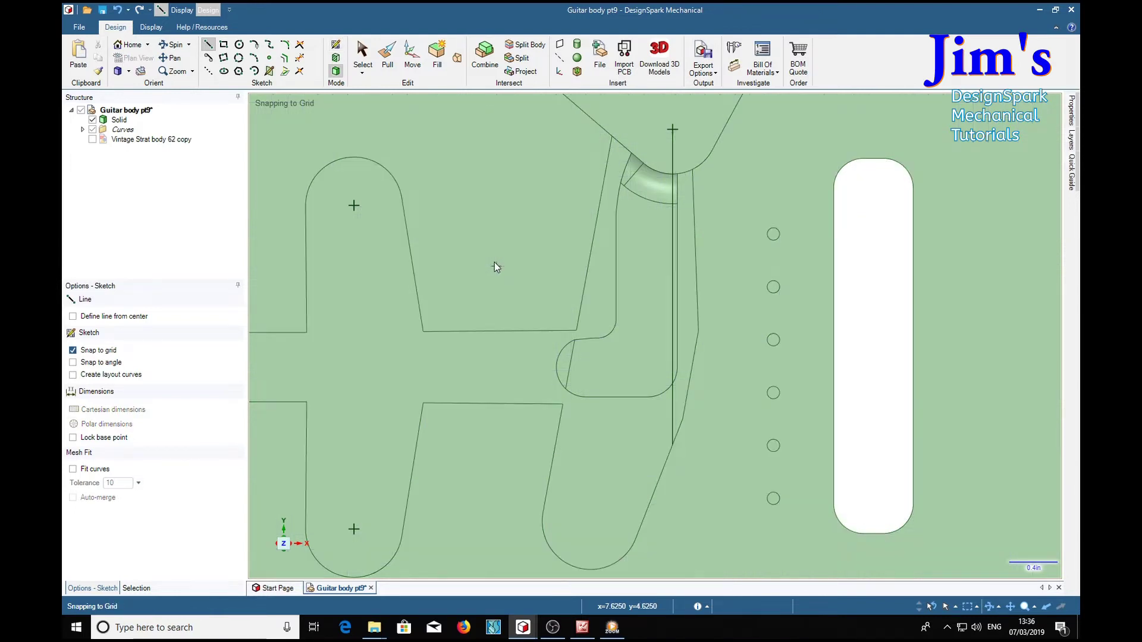
left_click(362, 53)
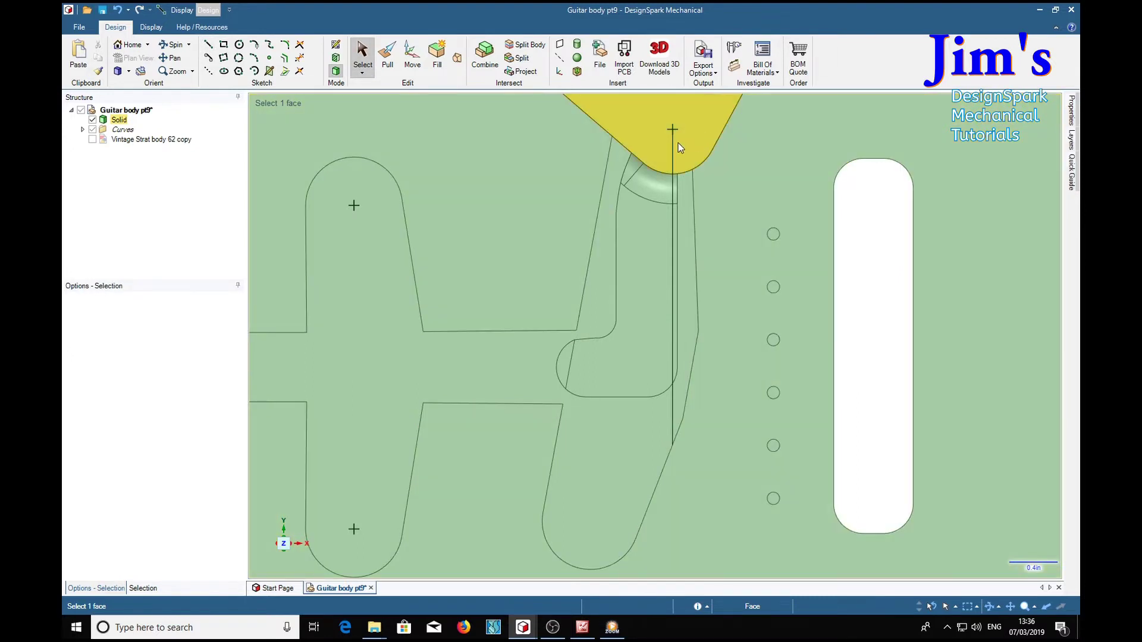
left_click(674, 145)
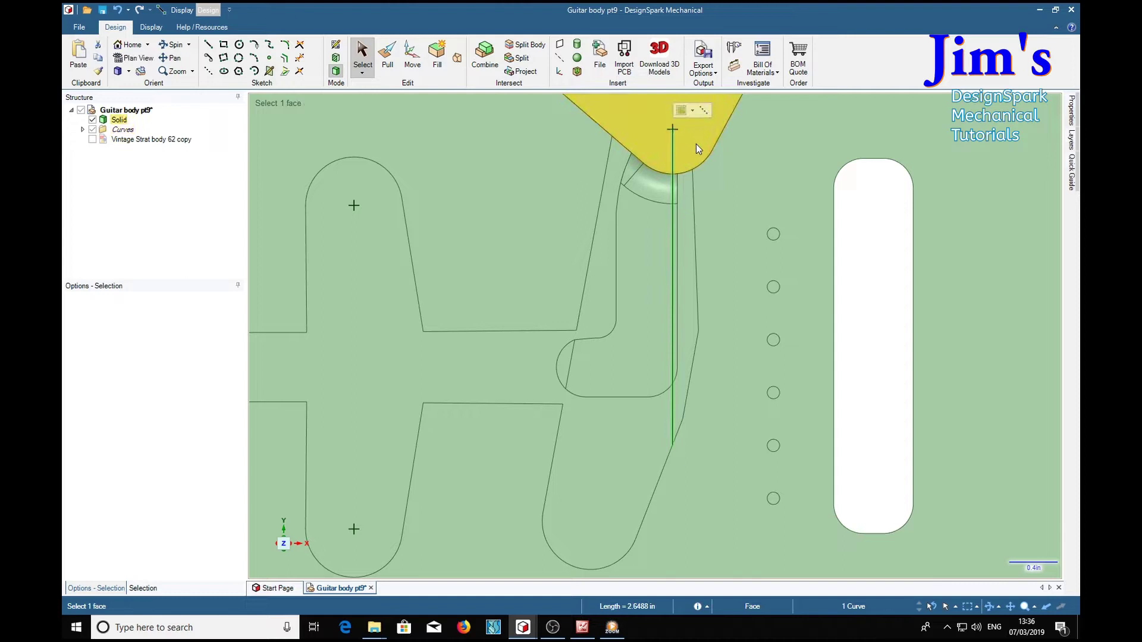
key("x")
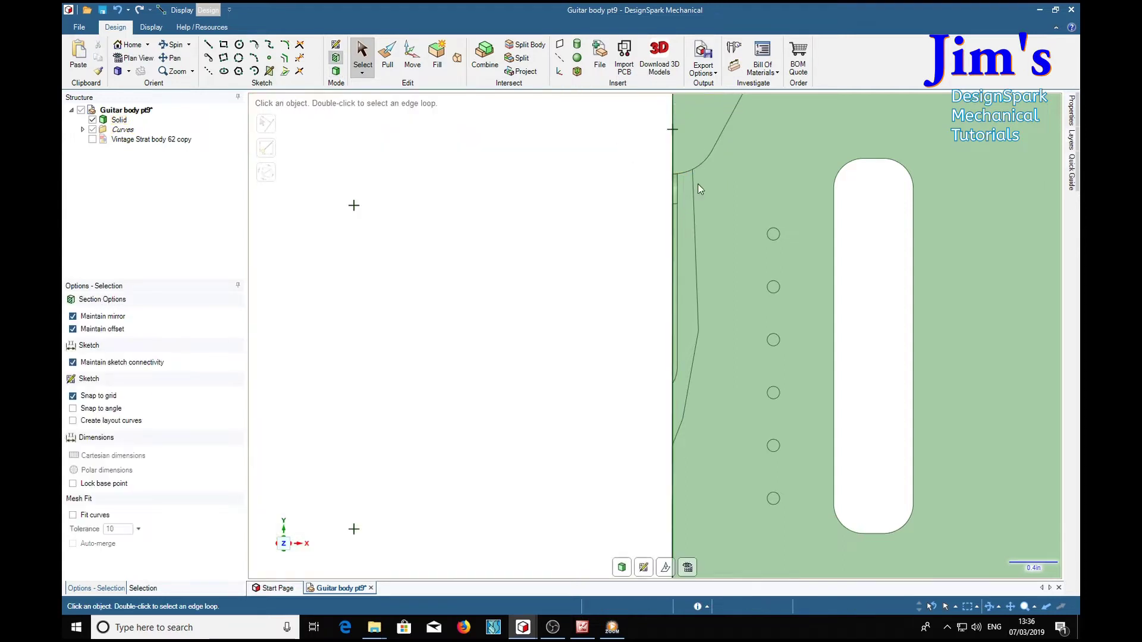
middle_click_drag(755, 434, 632, 438)
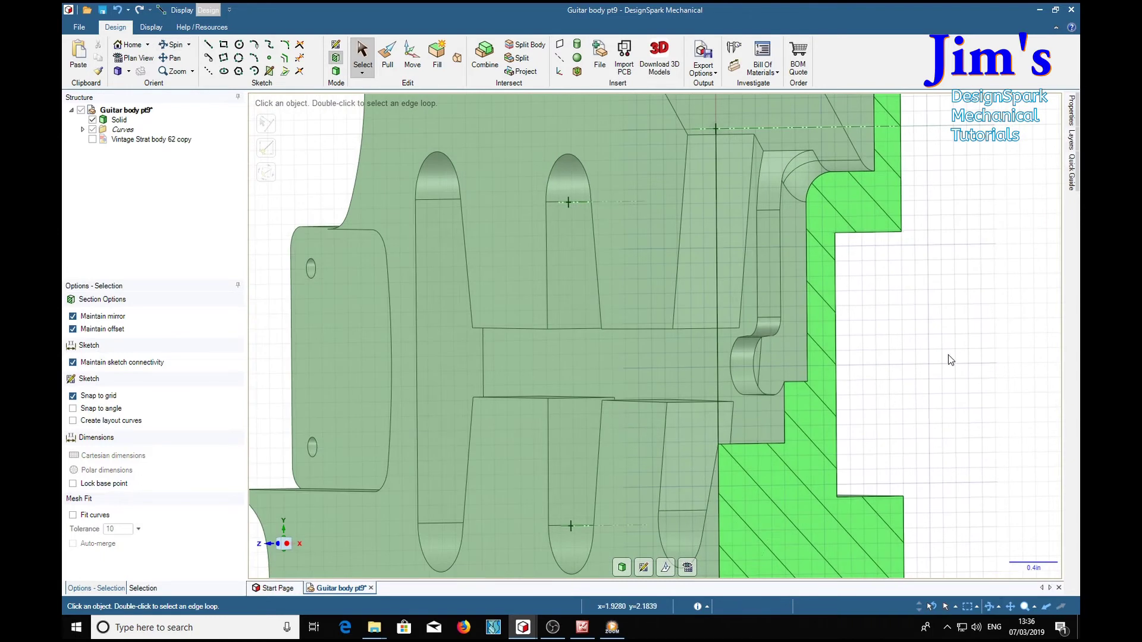
middle_click_drag(948, 360, 498, 342, "shift")
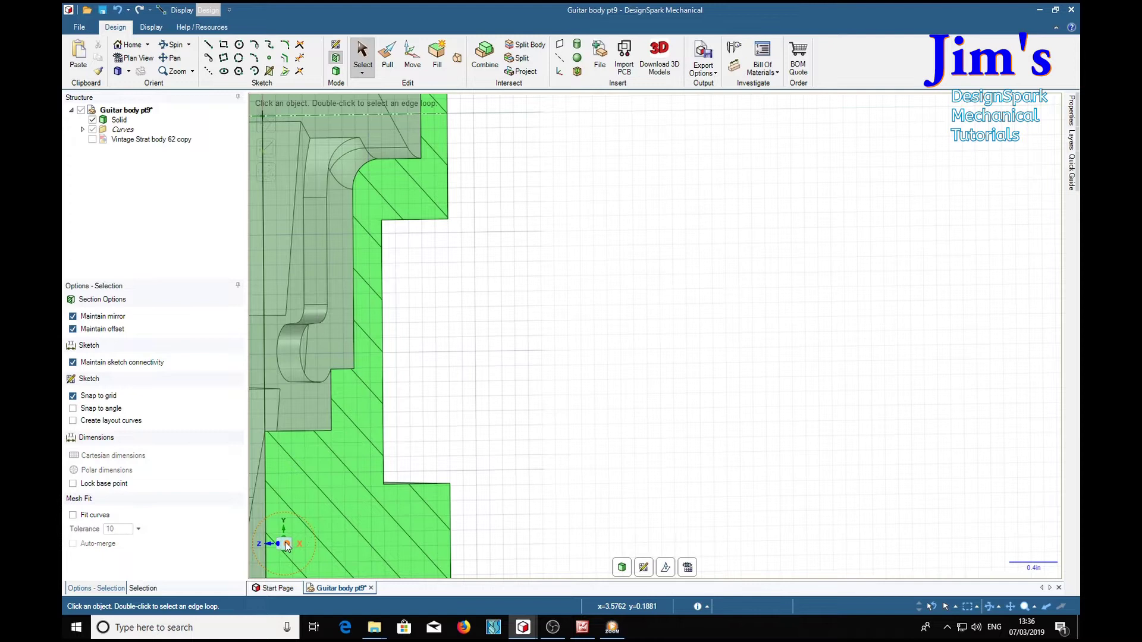
left_click(285, 542)
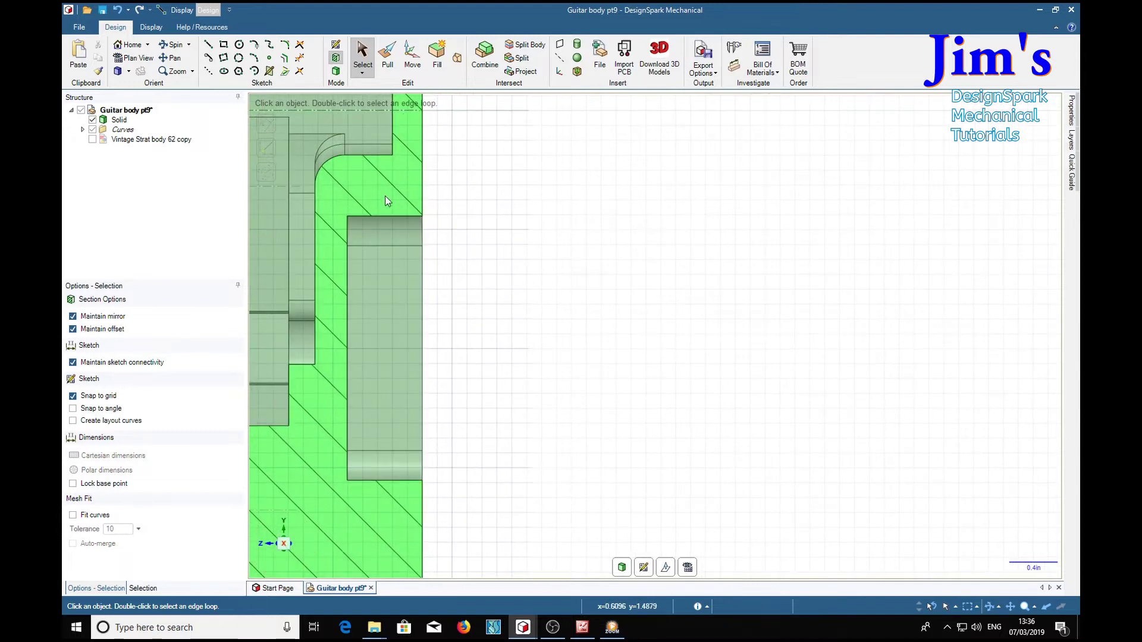
scroll(485, 288, "down", 3)
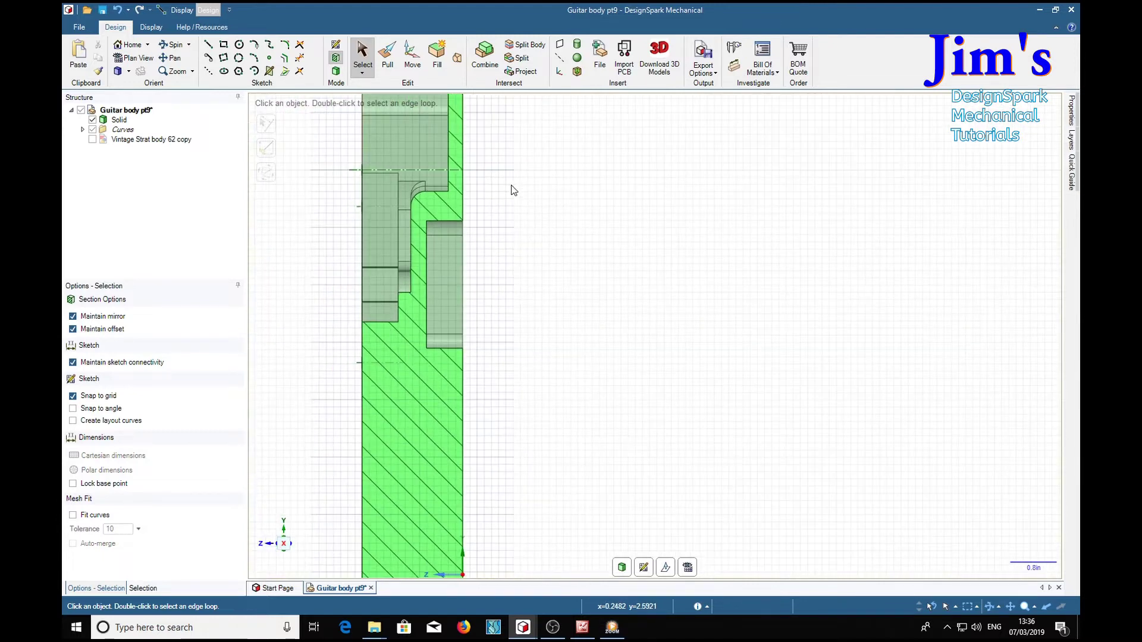
Step: Following the blueprint's section C-C, sketch a sloping line without grid snapping across the wood between the control cavity and the rear pocket
left_click_drag(1079, 74, 192, 75)
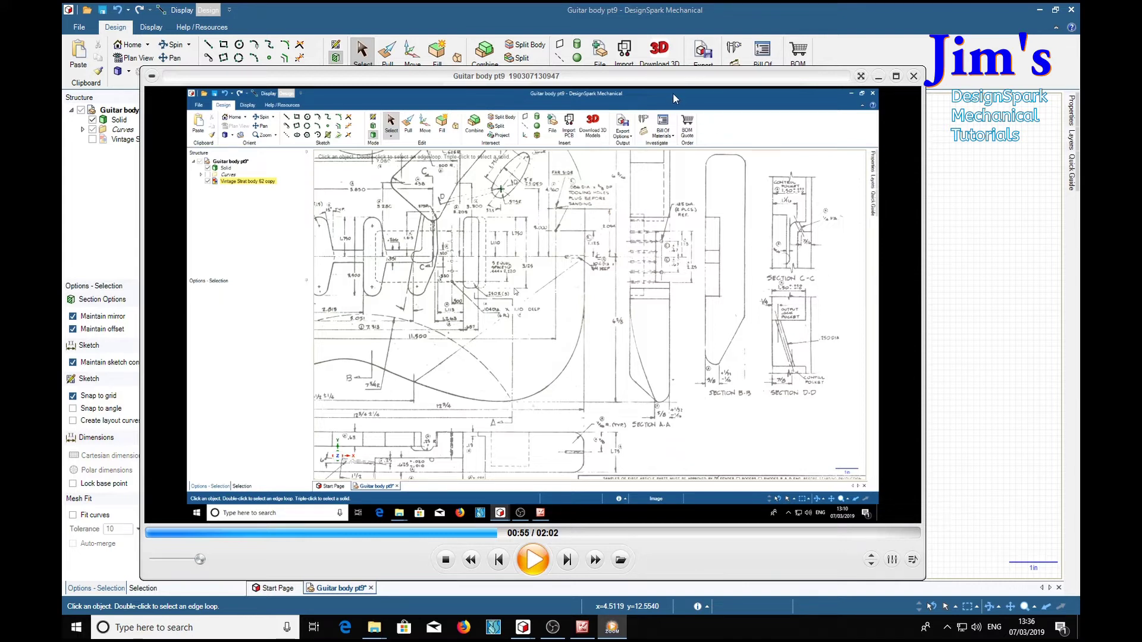
left_click_drag(639, 82, 723, 112)
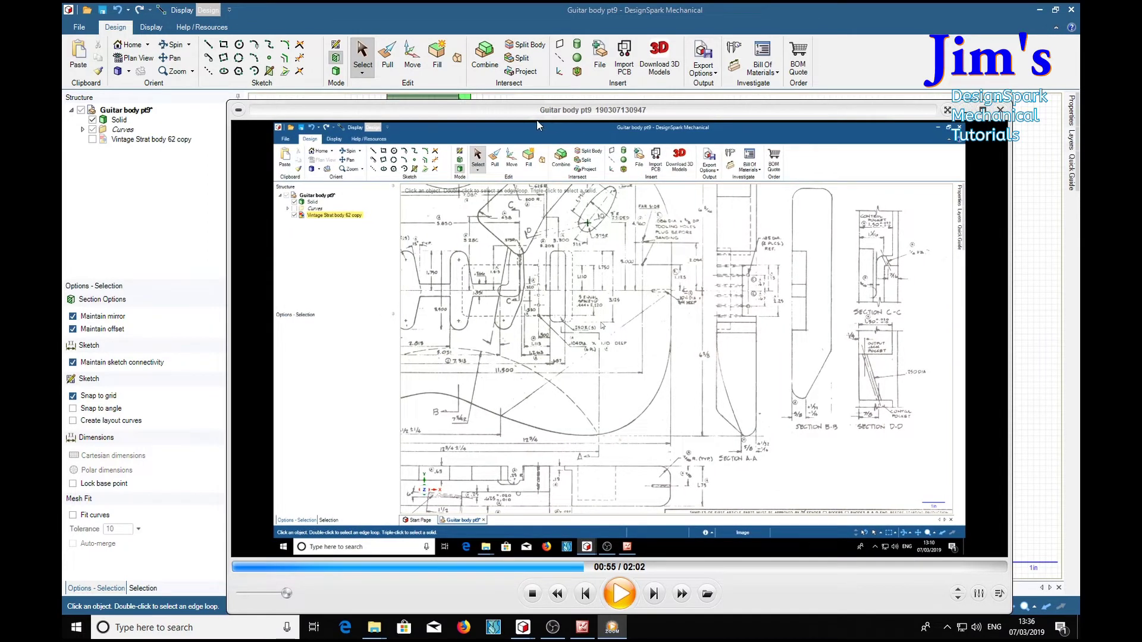
left_click_drag(520, 113, 571, 113)
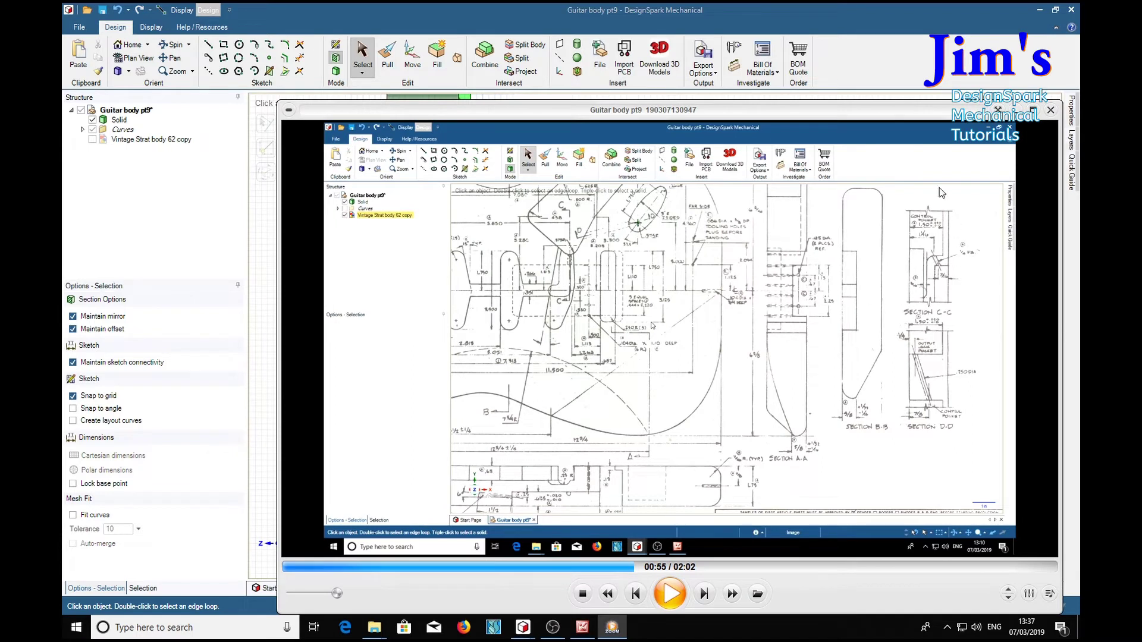
left_click_drag(534, 112, 1080, 125)
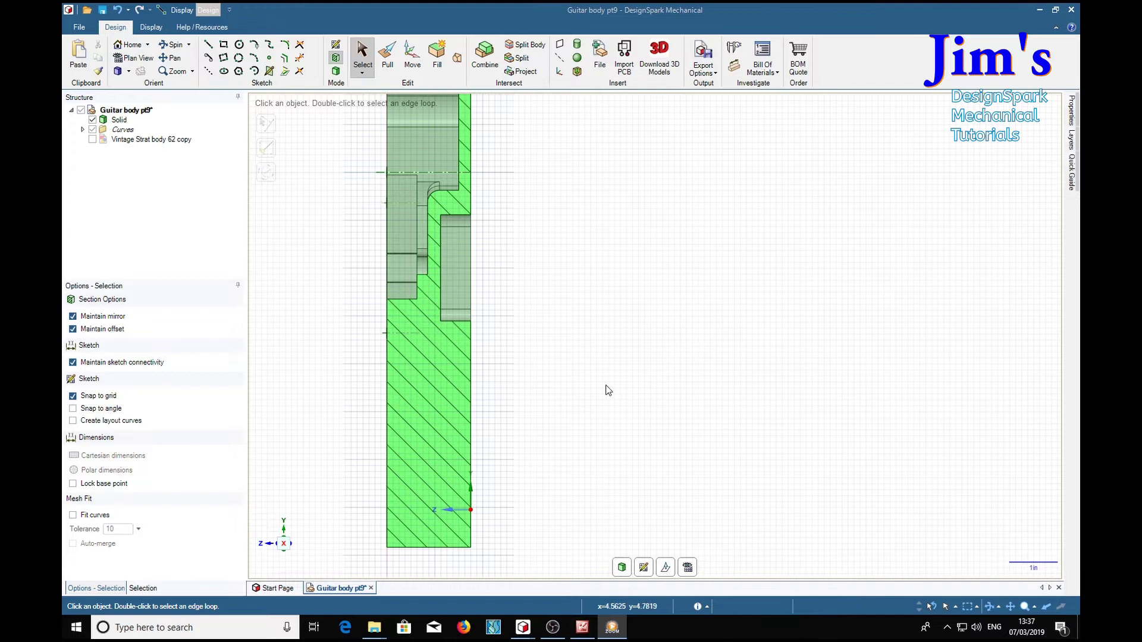
scroll(438, 172, "up", 3)
scroll(365, 230, "up", 3)
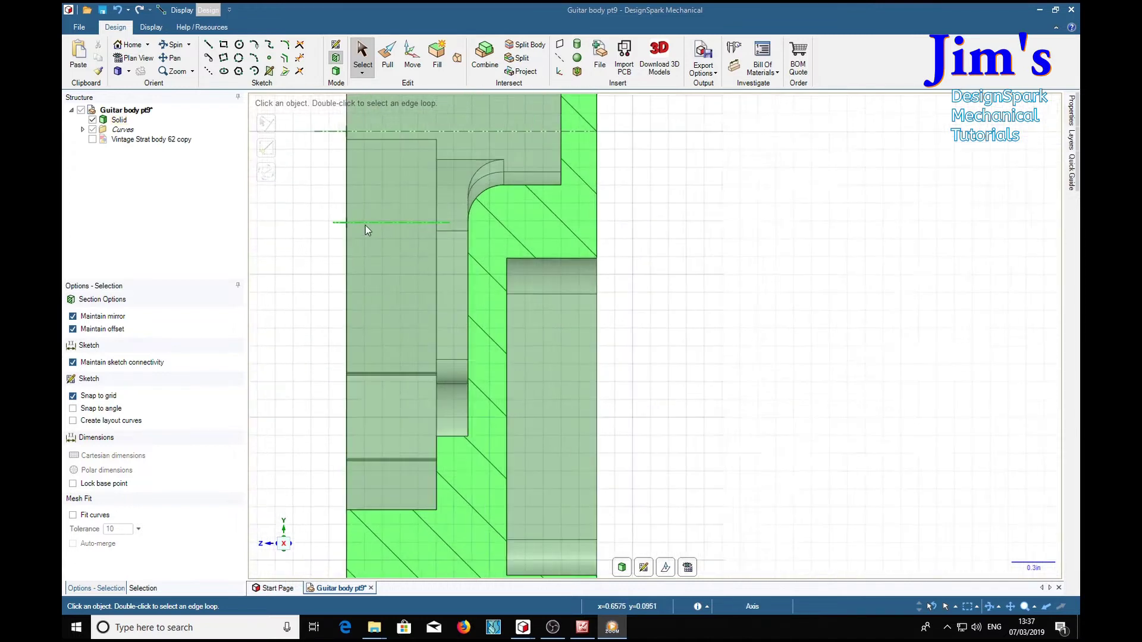
scroll(418, 238, "up", 3)
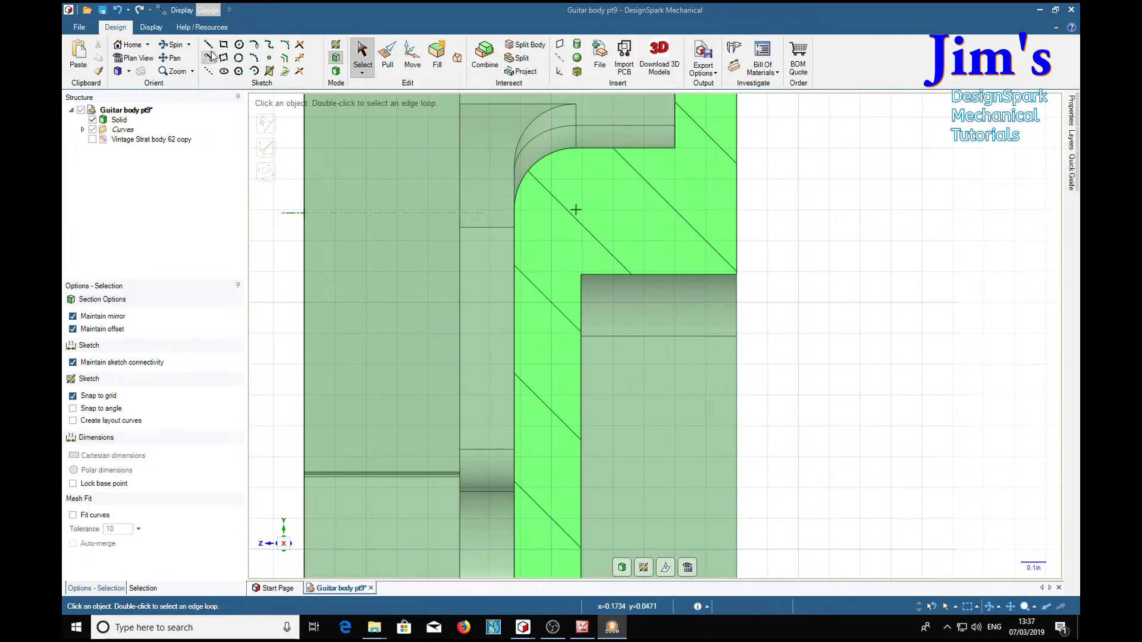
key("l")
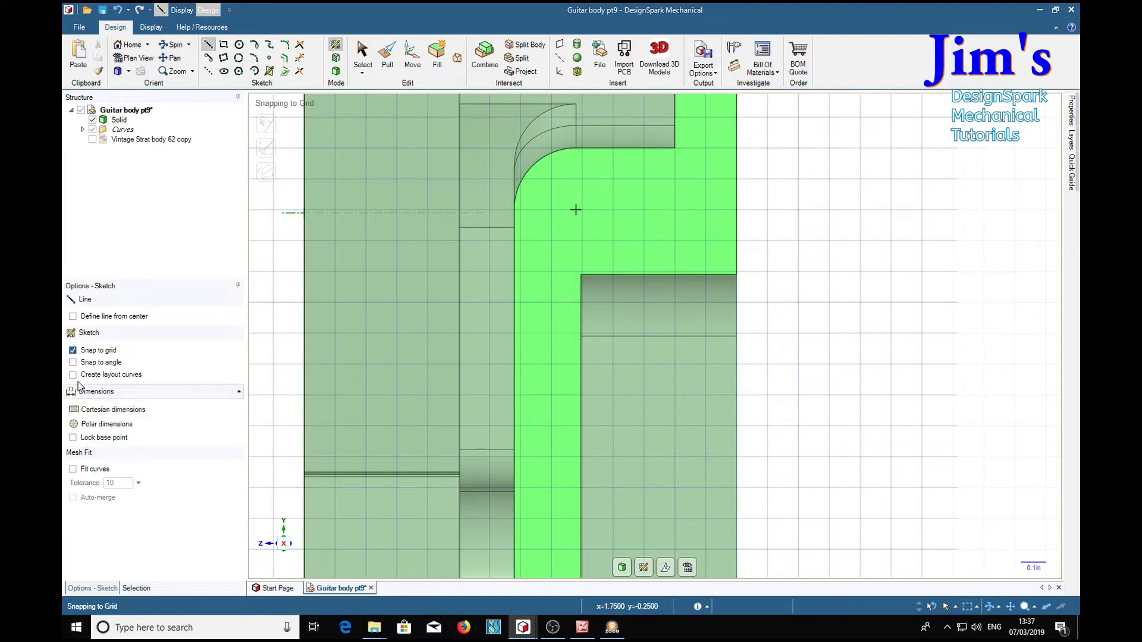
left_click(74, 352)
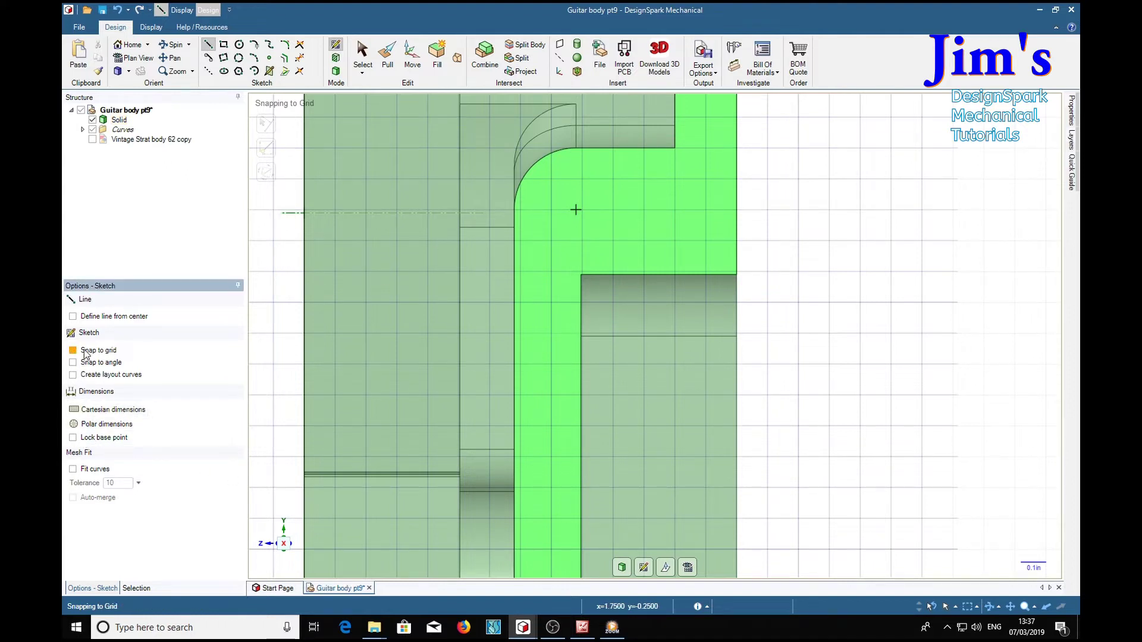
left_click(593, 149)
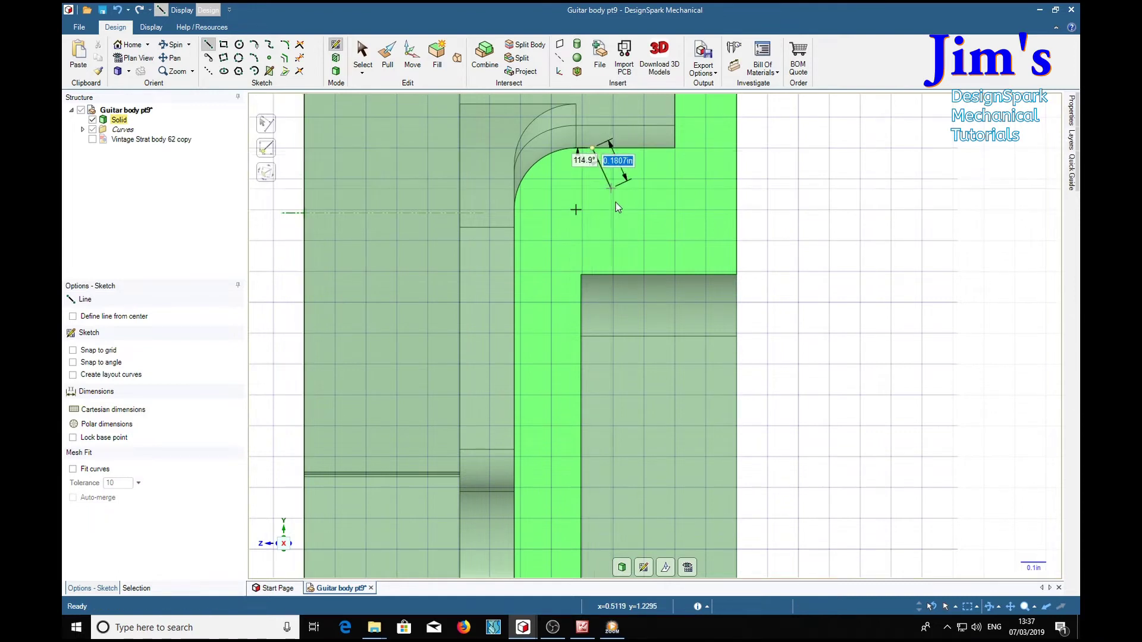
left_click(648, 275)
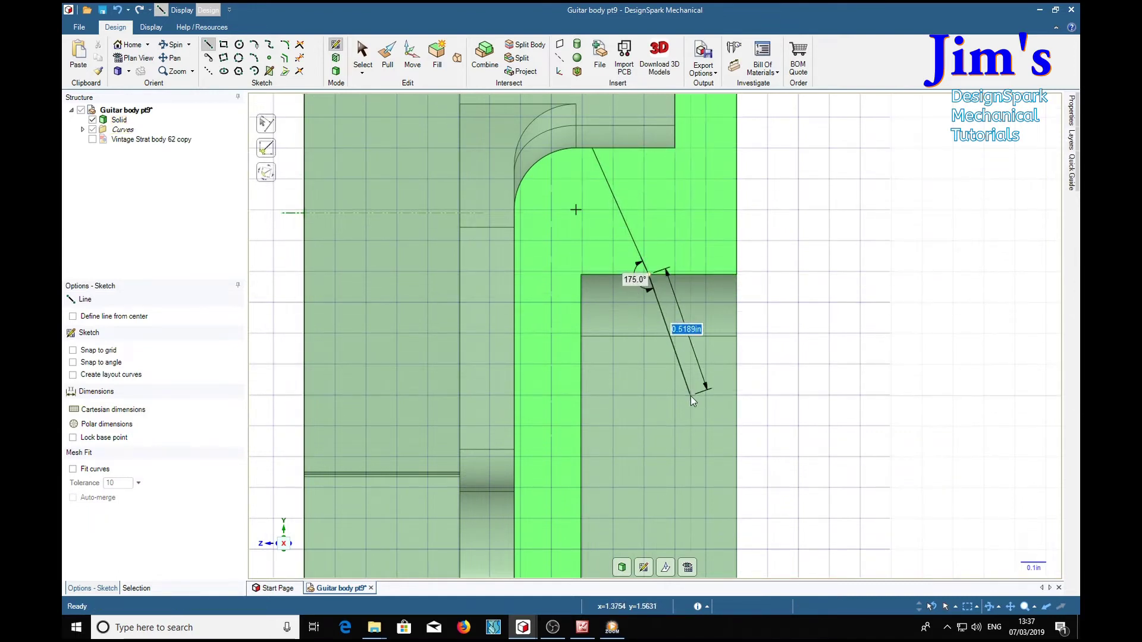
key("Escape")
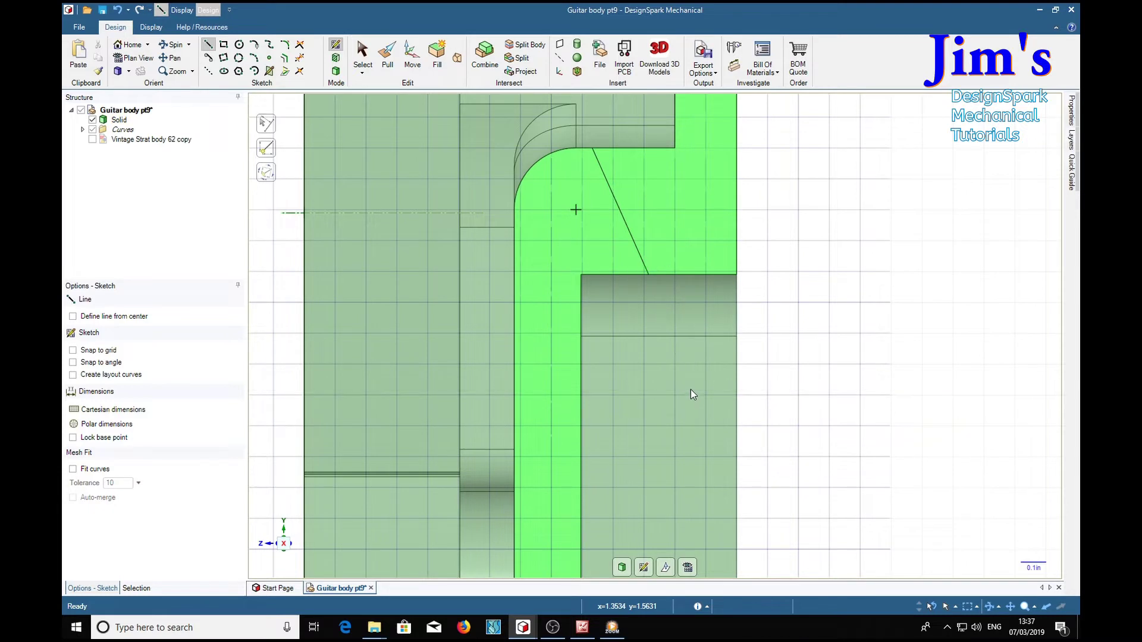
Step: Extend the sloping line's lower end about 1.11 in along its own direction, out past the back of the body
left_click(412, 58)
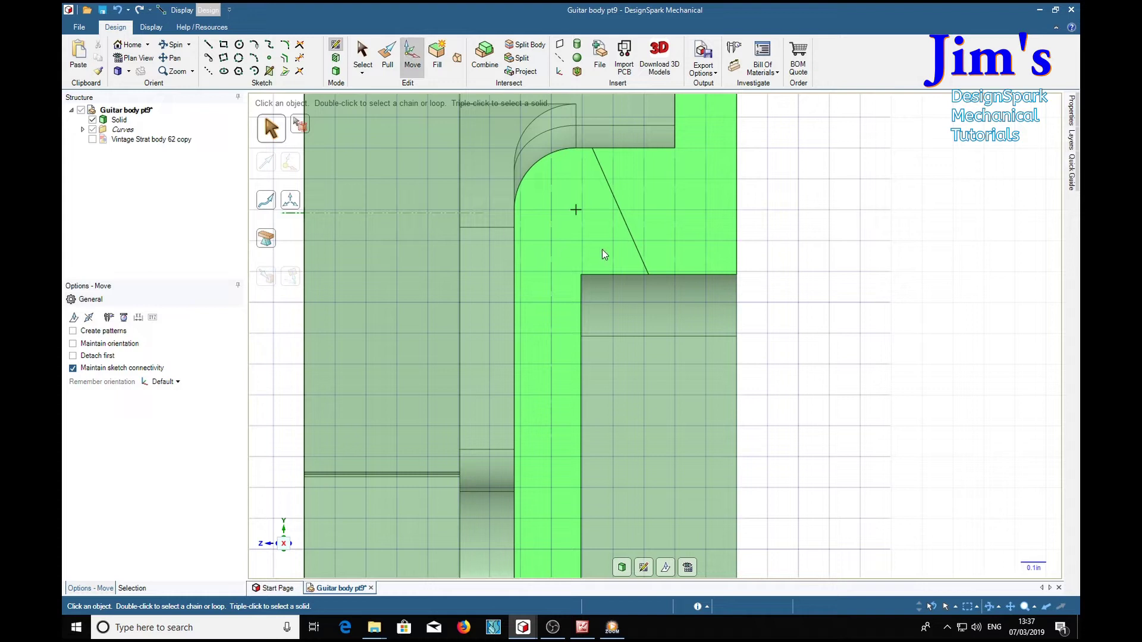
left_click(649, 275)
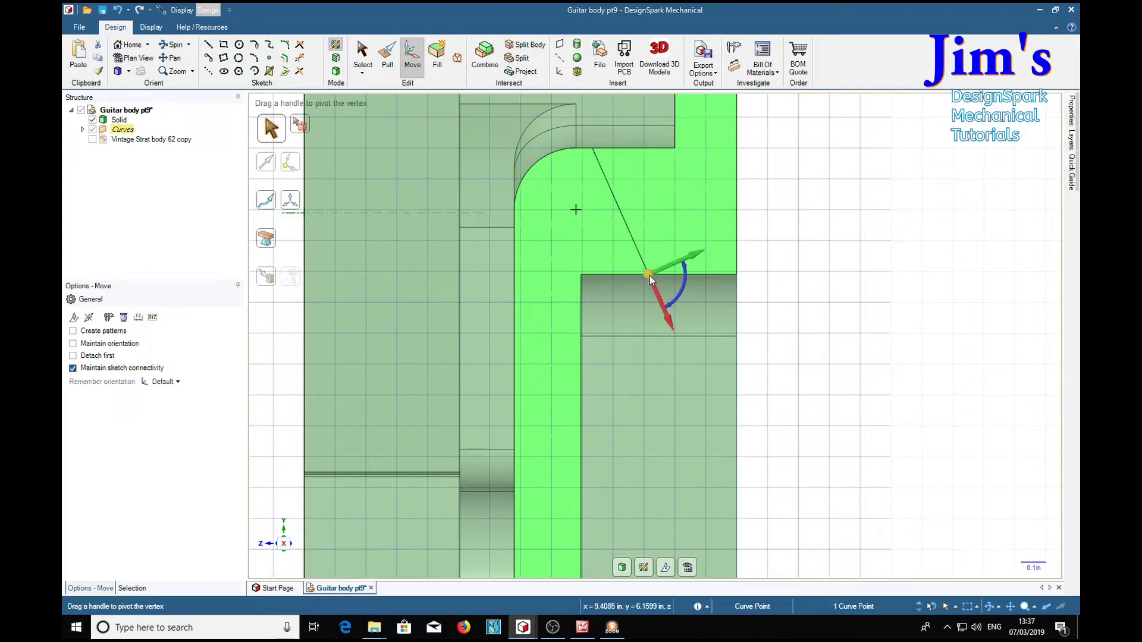
left_click_drag(667, 320, 804, 561)
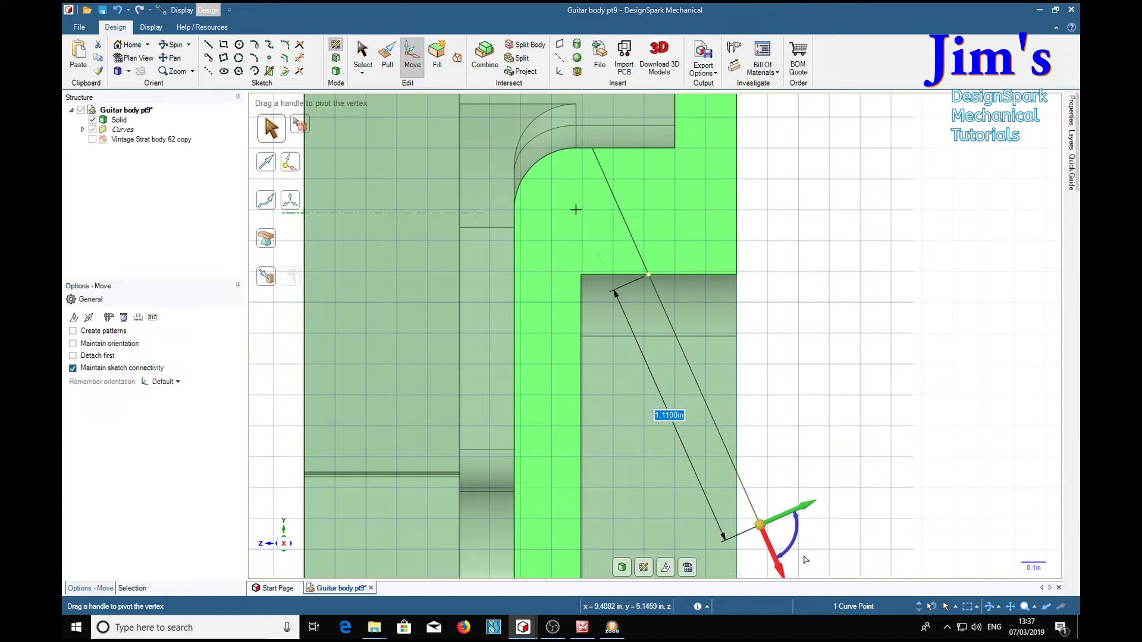
Step: Extend the sloping line's upper end about 0.1 in along its own direction into the control cavity
left_click(591, 148)
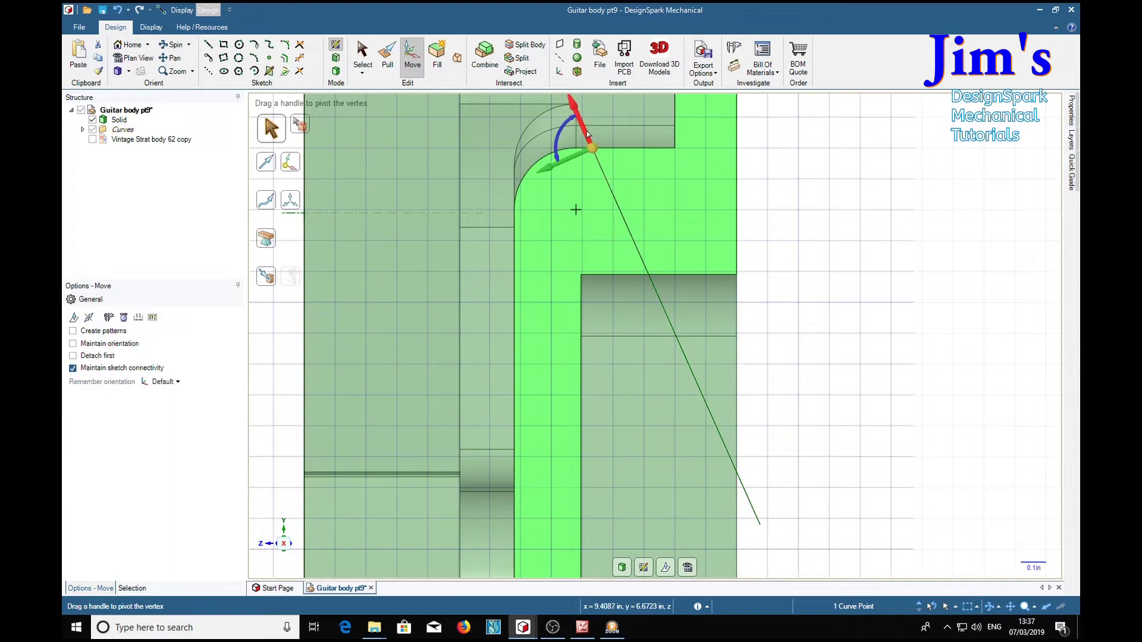
left_click_drag(586, 130, 577, 108)
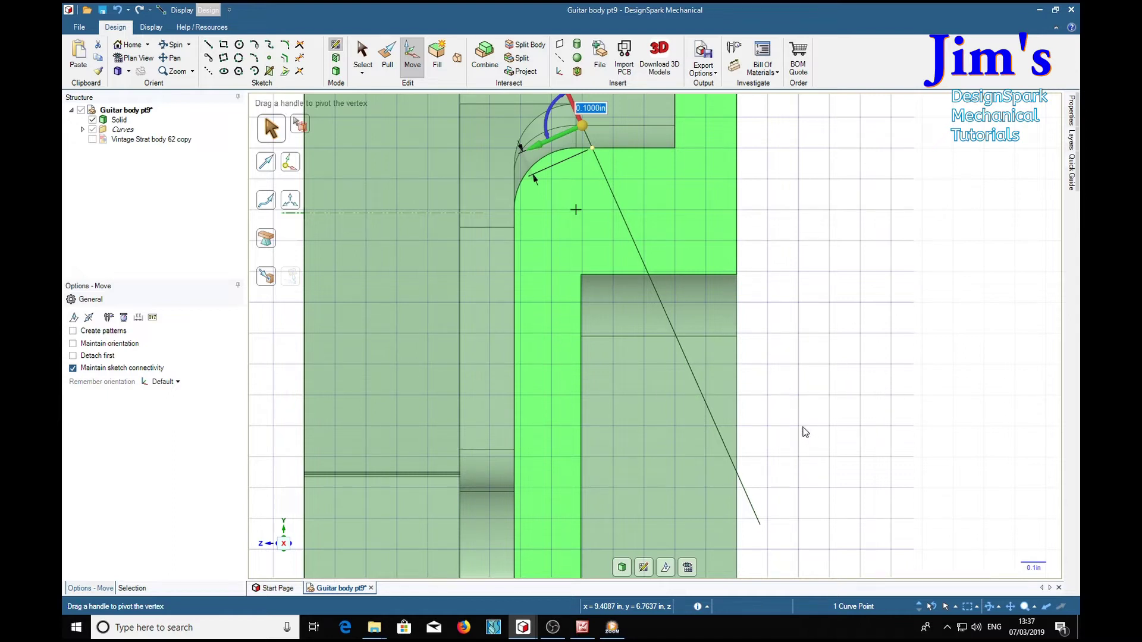
key("d")
middle_click_drag(895, 420, 857, 395)
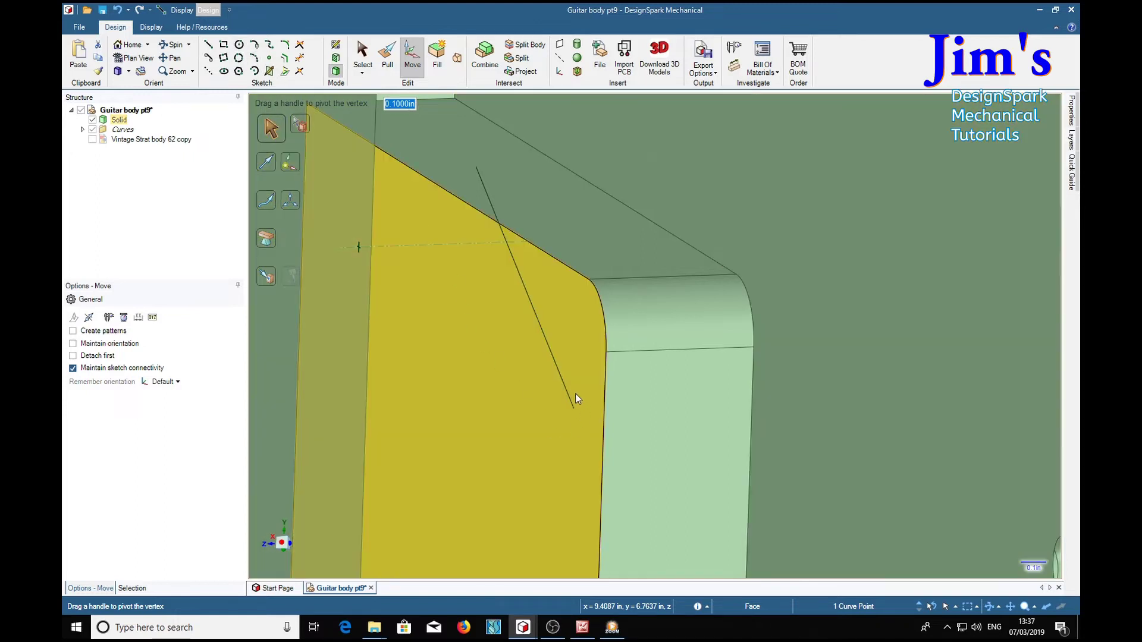
Step: Try to sketch a circle centred on the sloping line's lower end, and undo back to before the upper end's extension
left_click(563, 381)
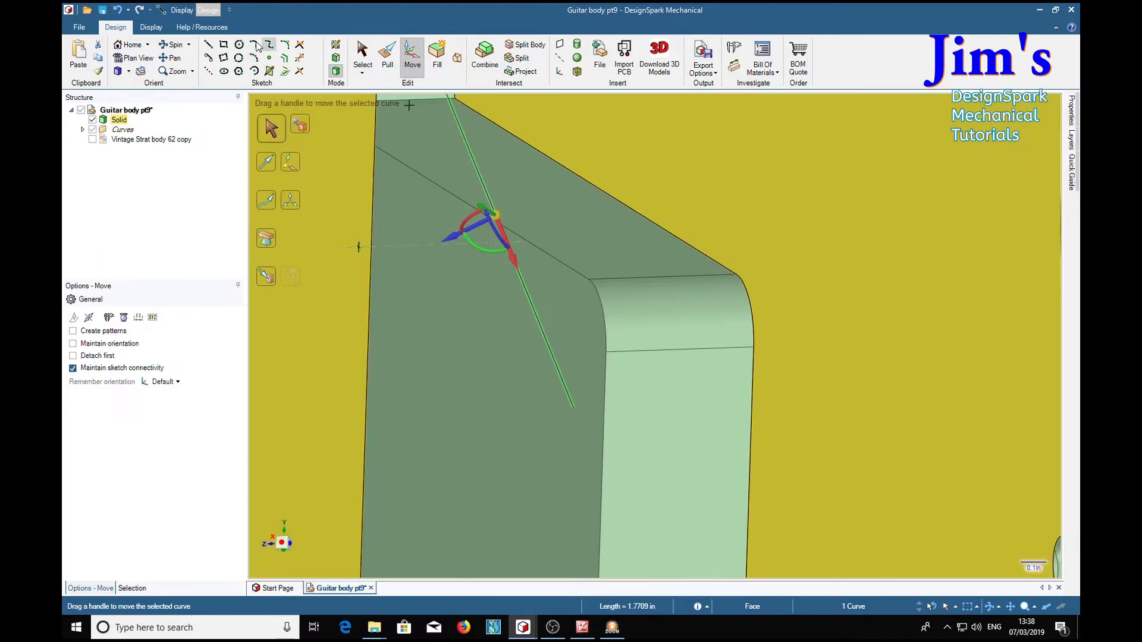
left_click(238, 45)
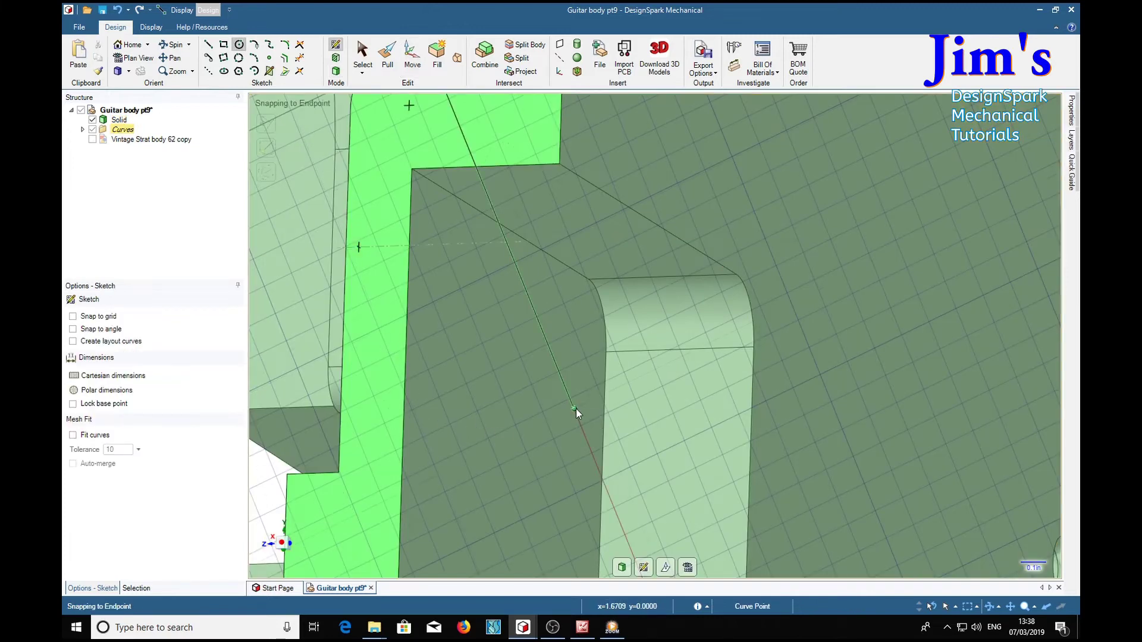
left_click(574, 408)
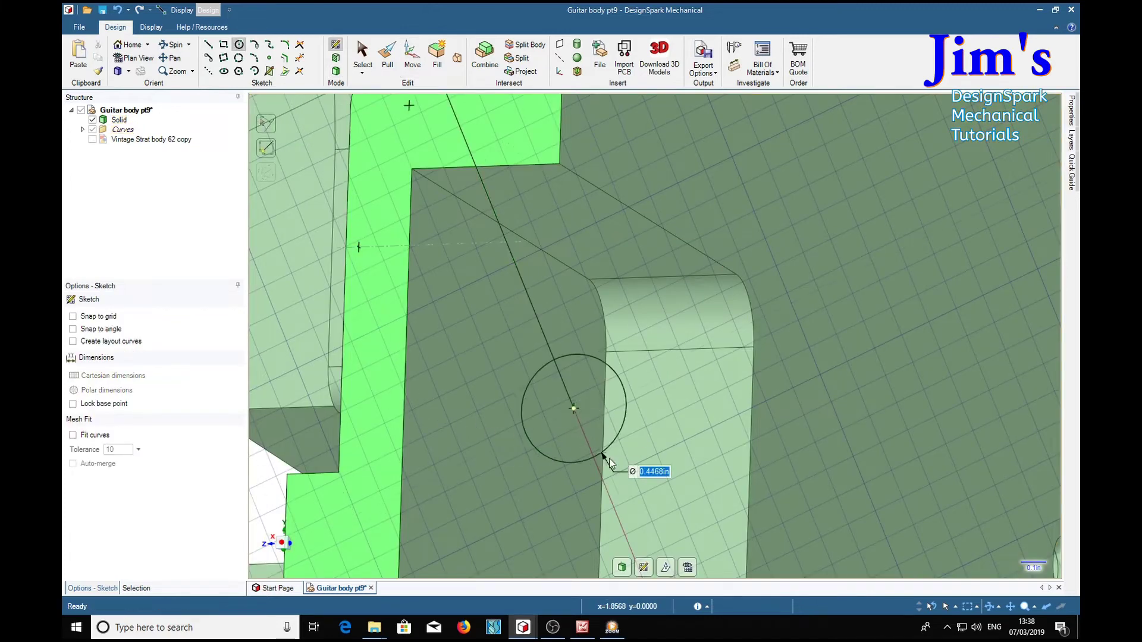
key("Escape")
mouse_move(566, 467)
middle_mouse_down()
mouse_move(579, 469)
mouse_move(611, 433)
middle_mouse_up()
mouse_move(693, 339)
middle_mouse_down()
mouse_move(675, 331)
mouse_move(668, 296)
mouse_move(702, 387)
mouse_move(700, 372)
middle_mouse_up()
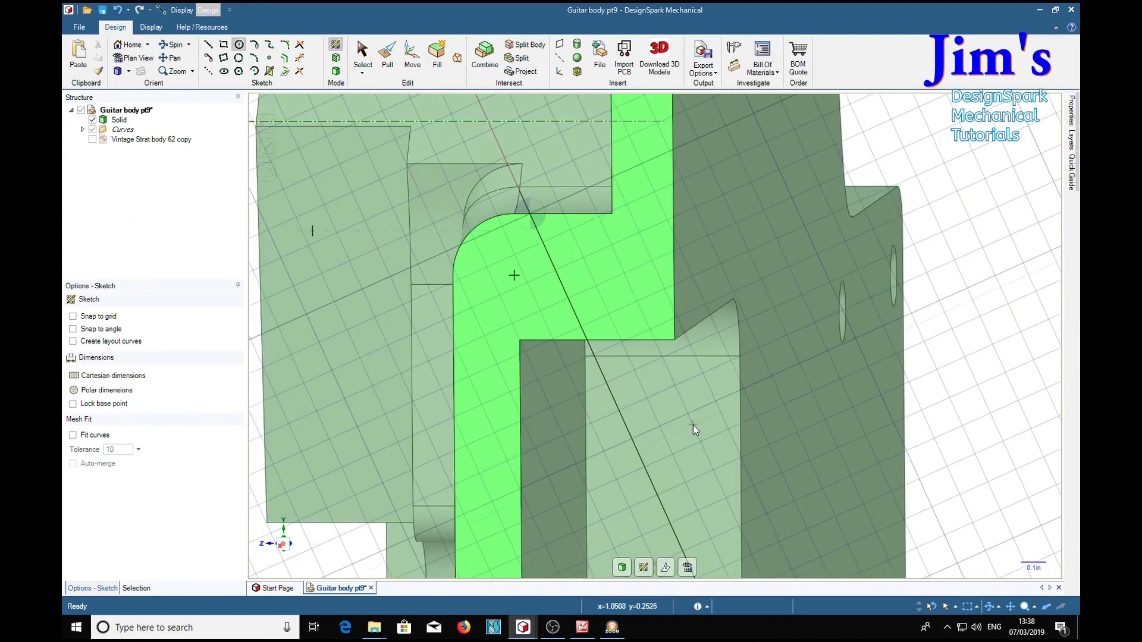
key("v")
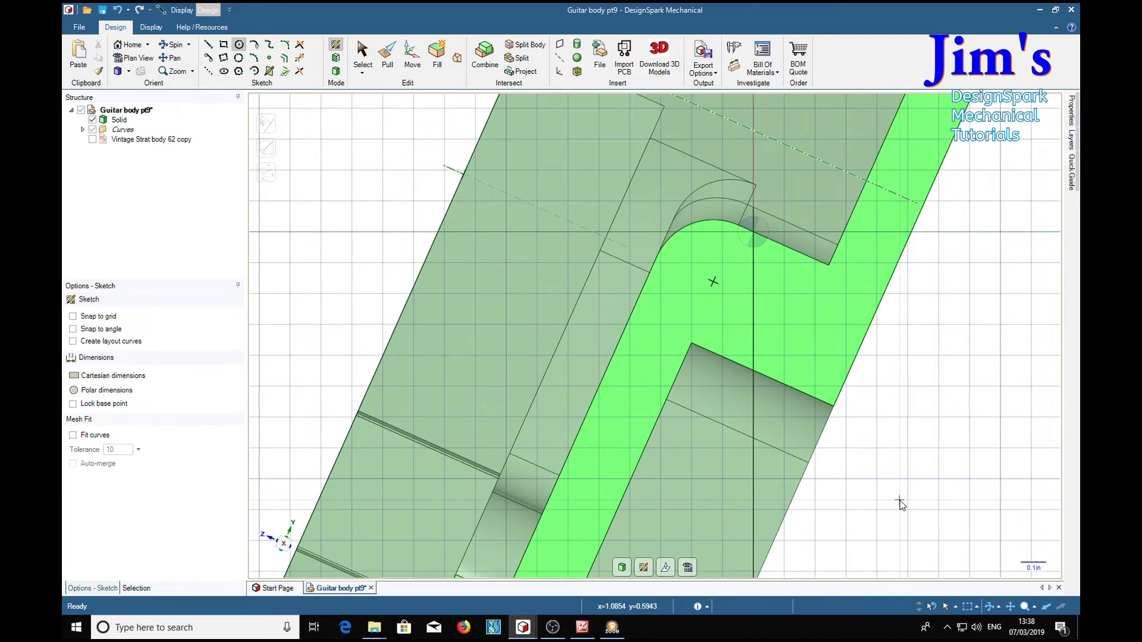
key("m")
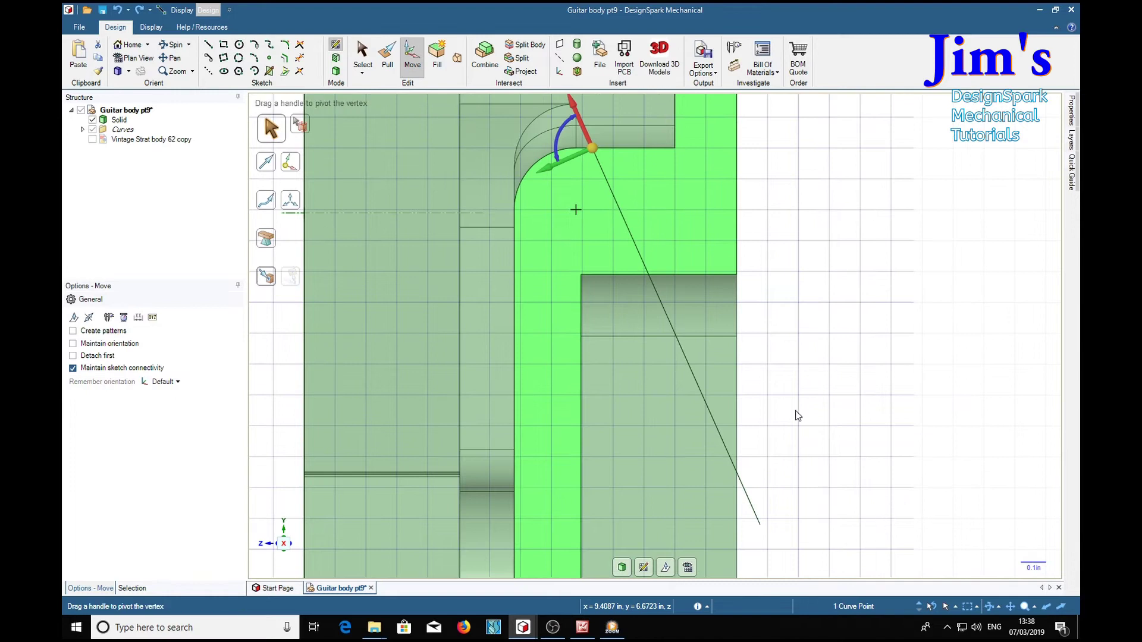
middle_click_drag(852, 468, 836, 375)
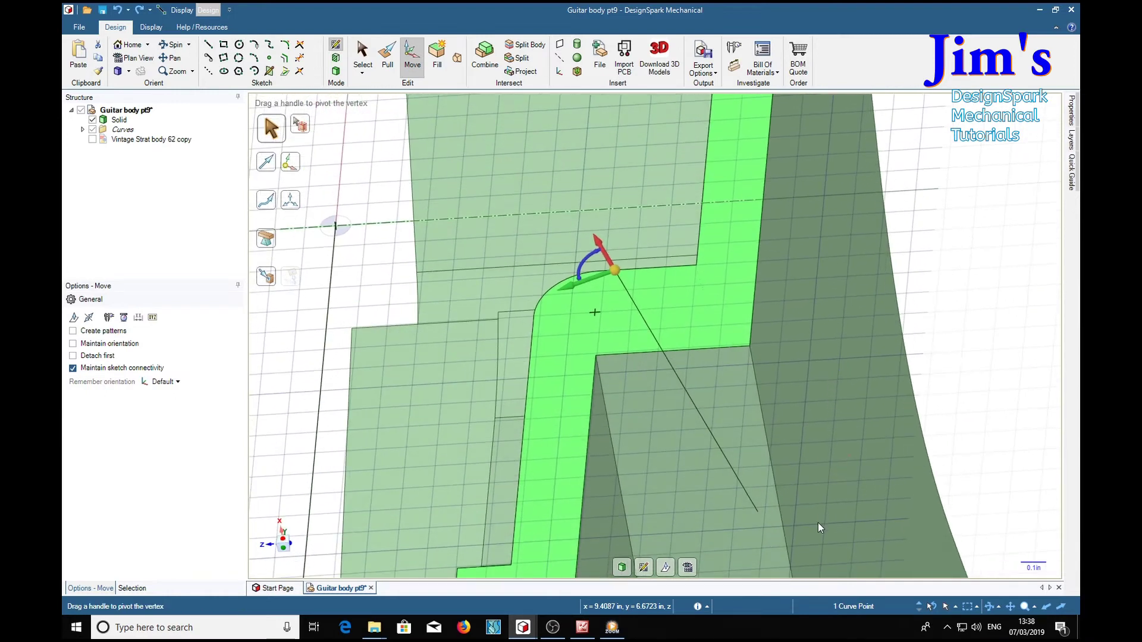
key("d")
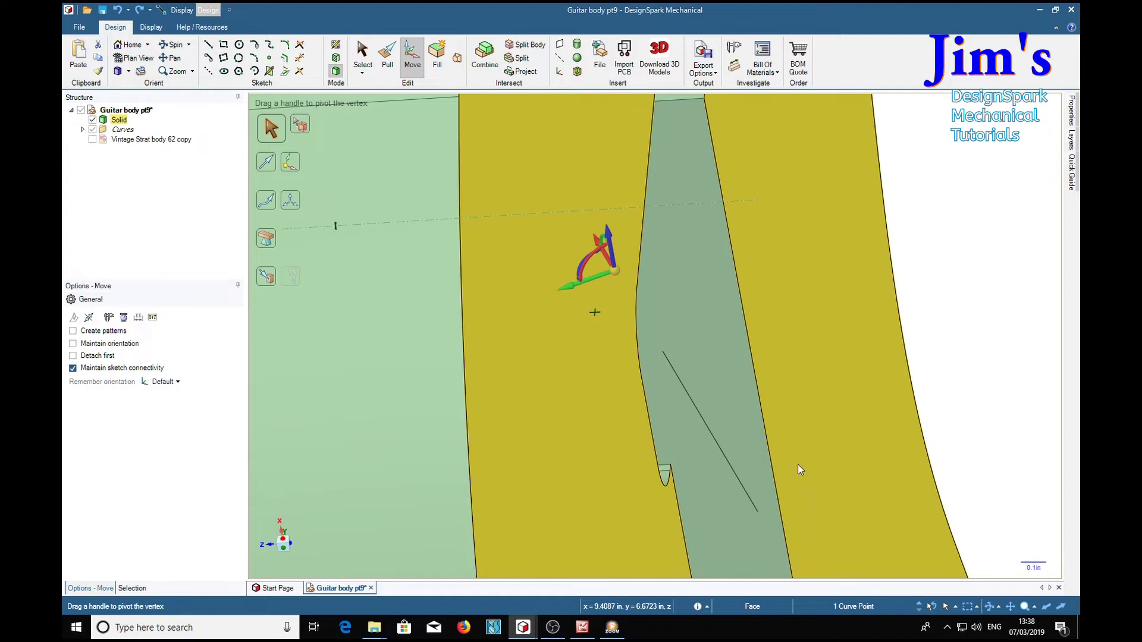
left_click(239, 45)
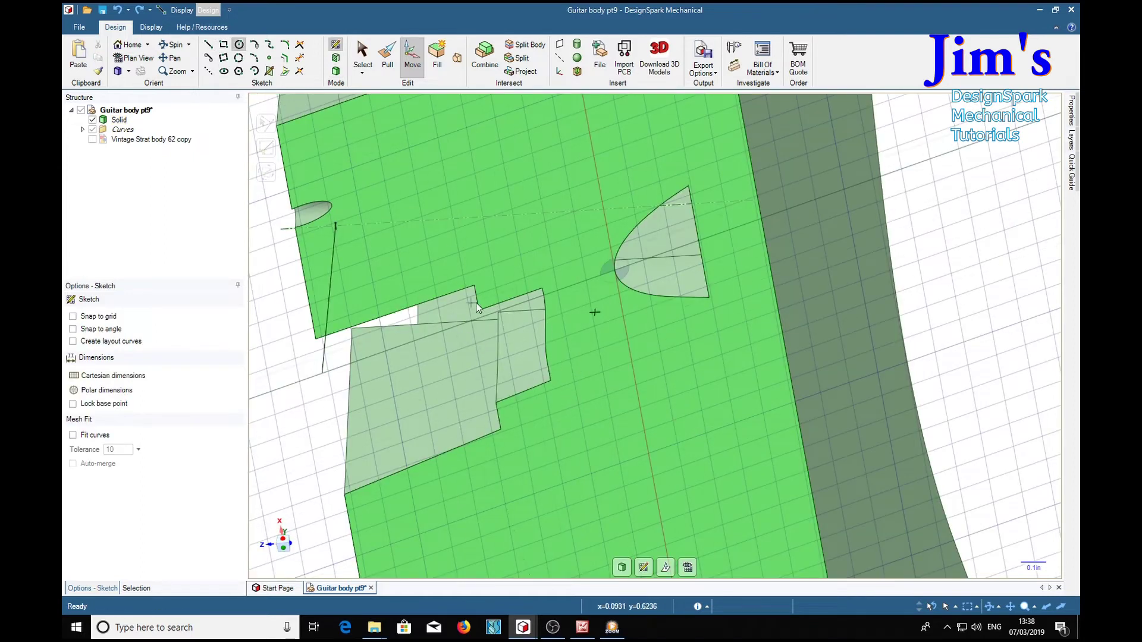
key("Escape")
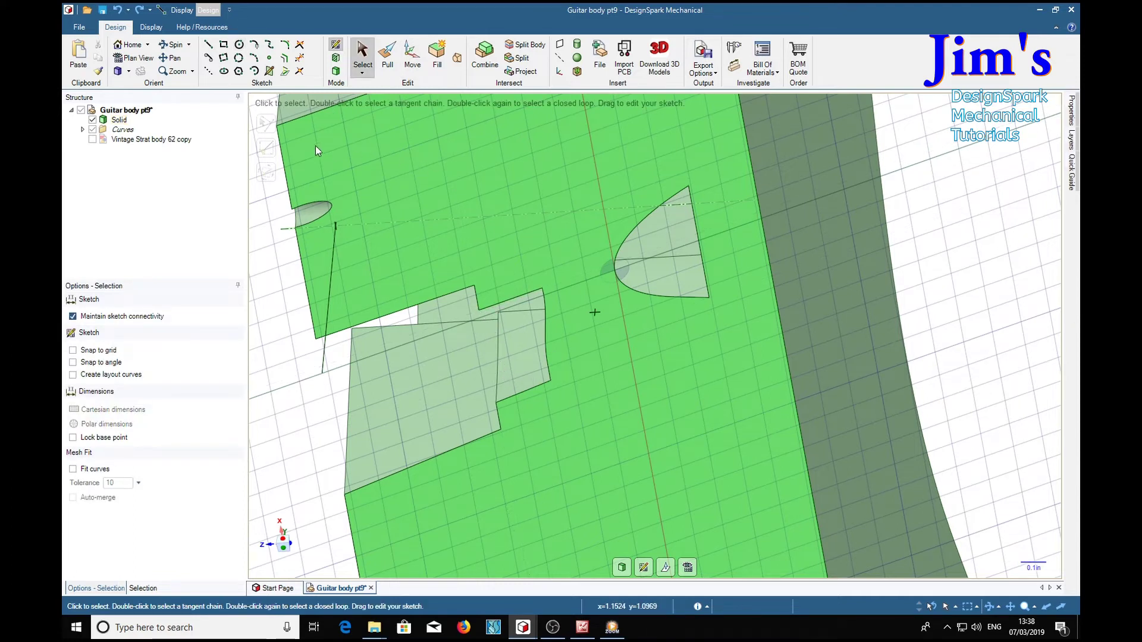
Step: Sketch a 0.25 in diameter circle centred on the sloping line's lower end, on a plane perpendicular to the line
key("d")
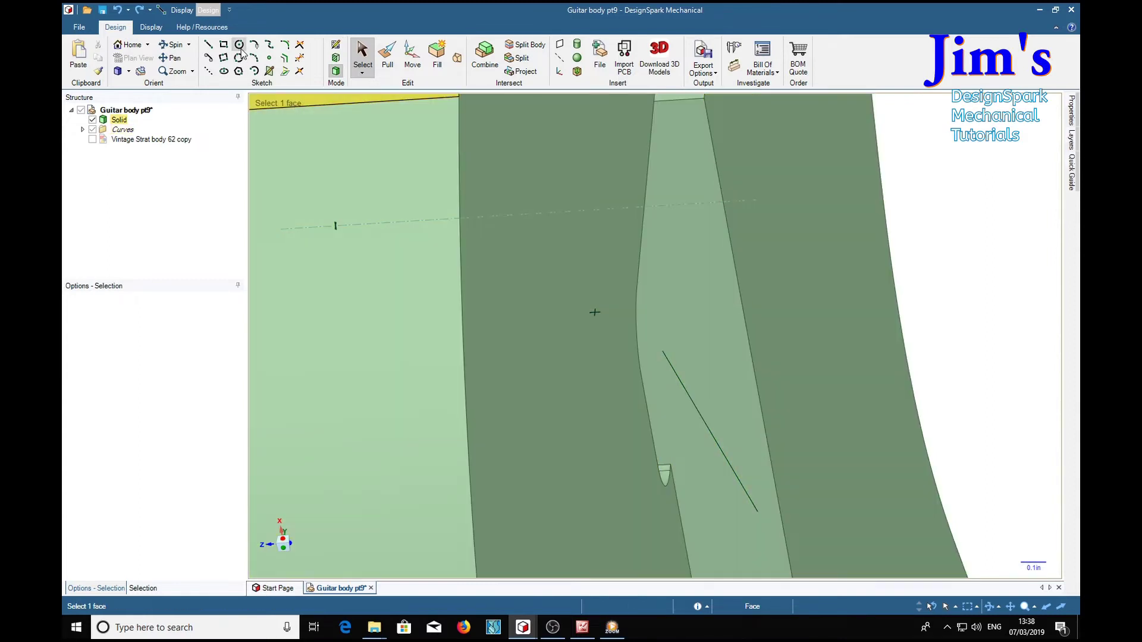
left_click(512, 331)
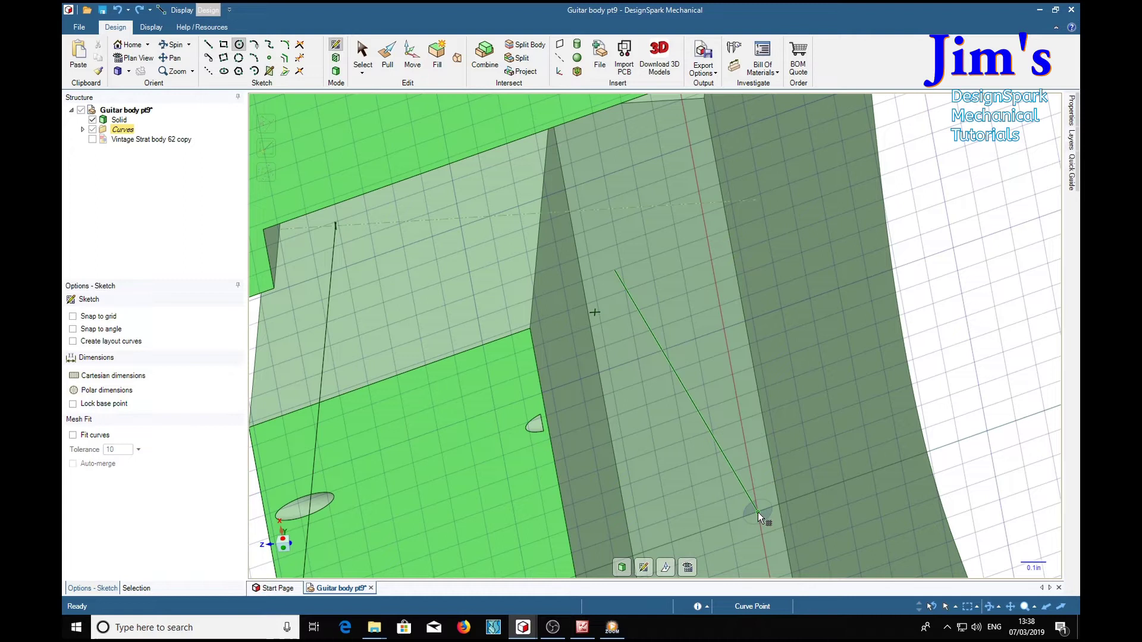
left_click(756, 512)
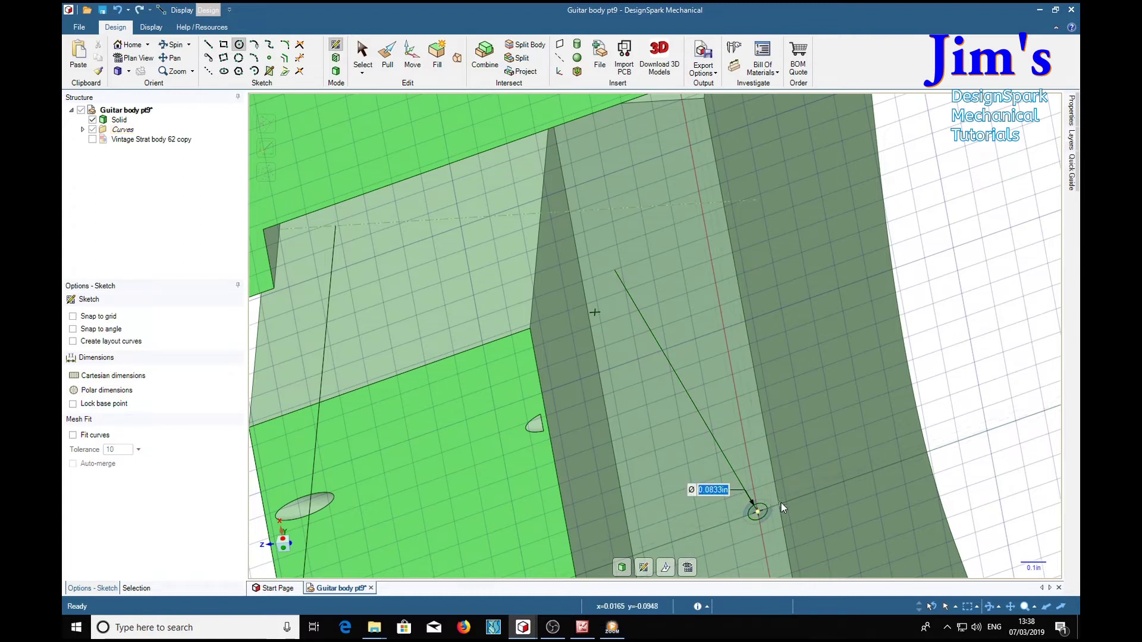
type(".25")
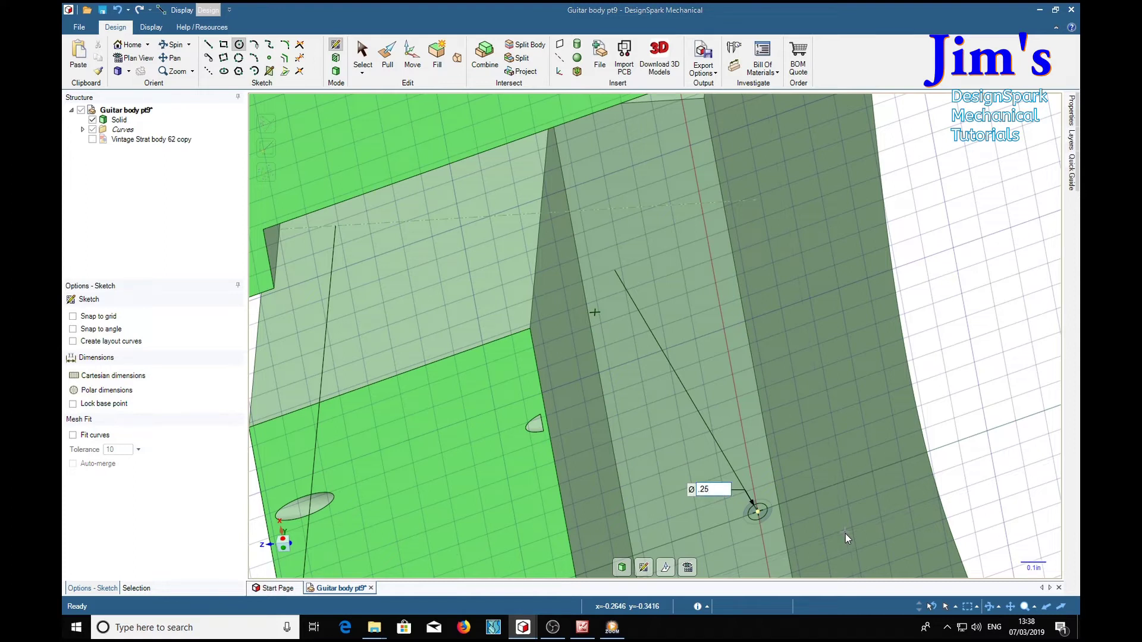
key("Return")
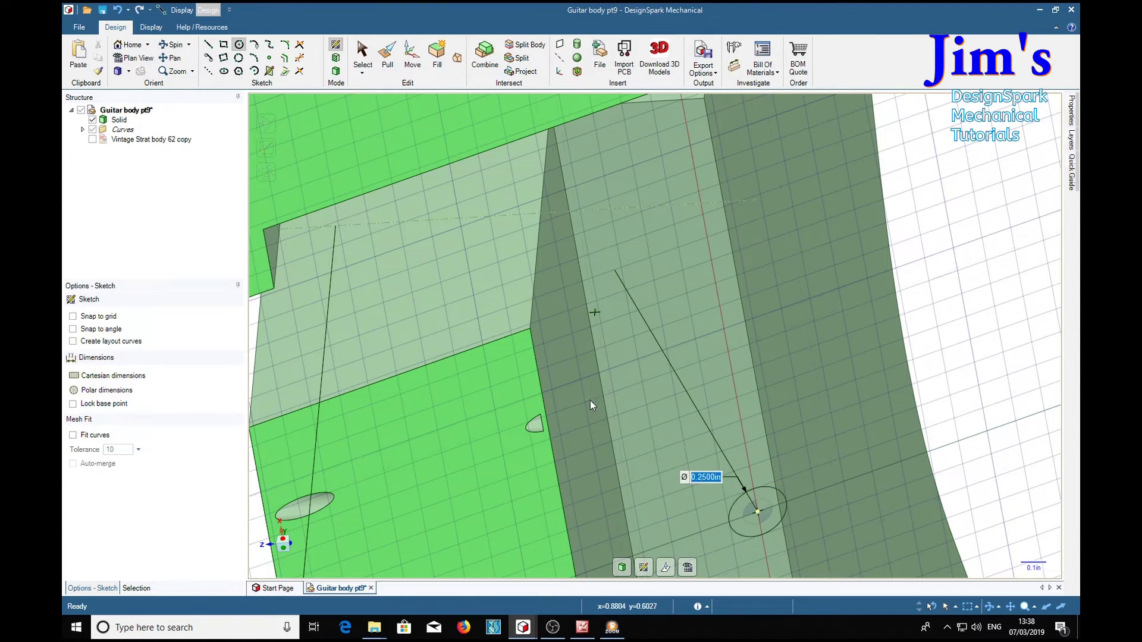
Step: Sweep the circular face along the full sloping line as a cut, drilling the angled hole through the body
key("p")
left_click(763, 522)
left_click(524, 146)
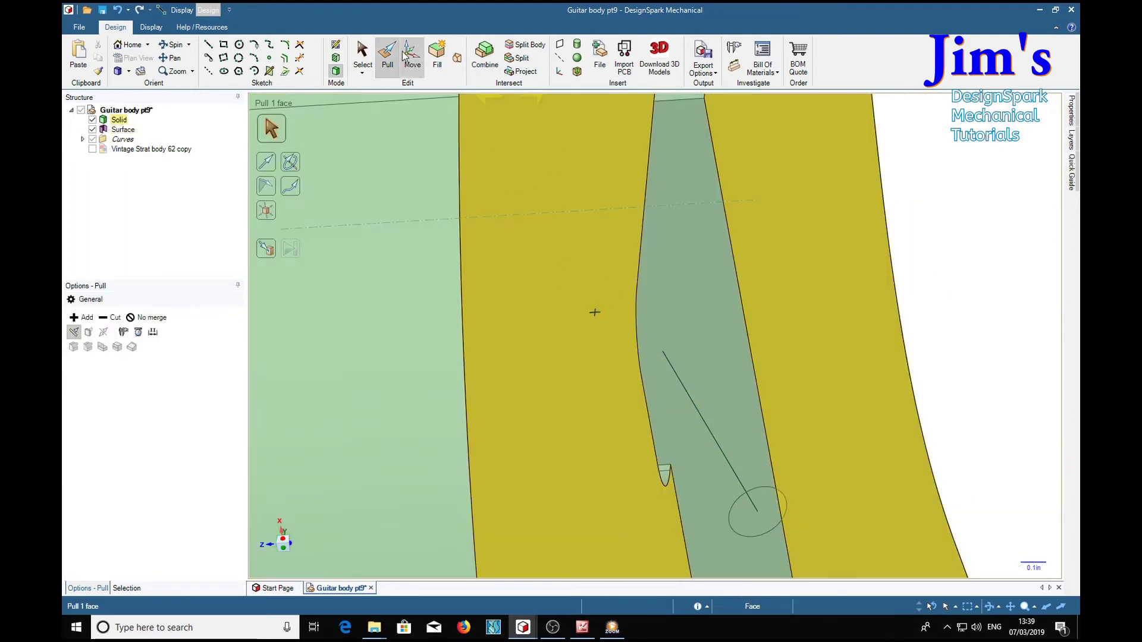
left_click(749, 514)
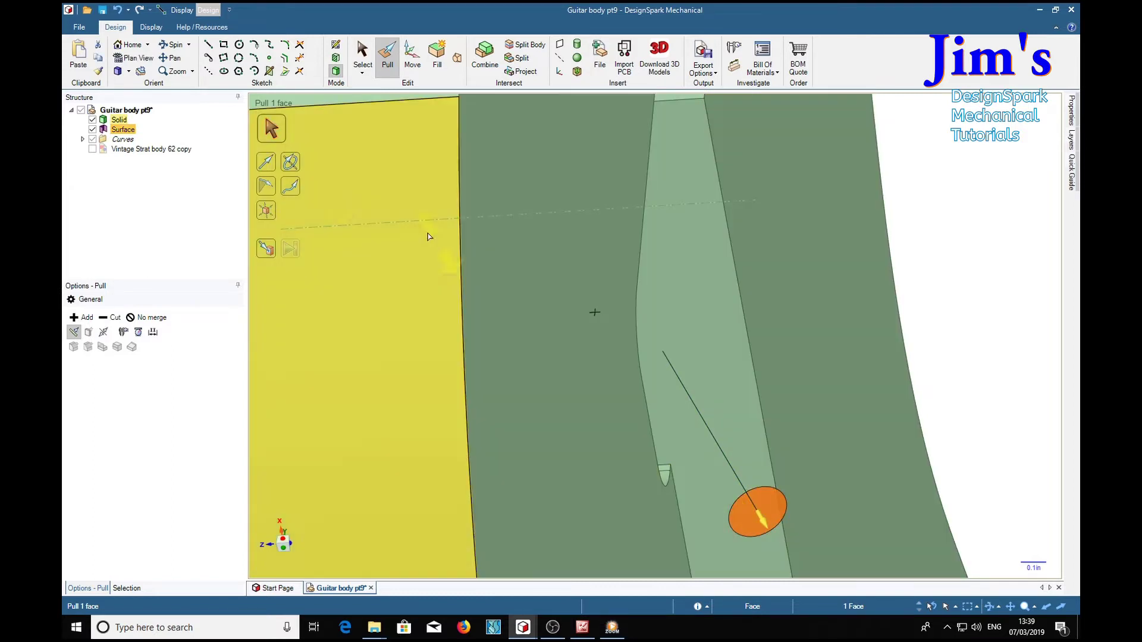
left_click(291, 186)
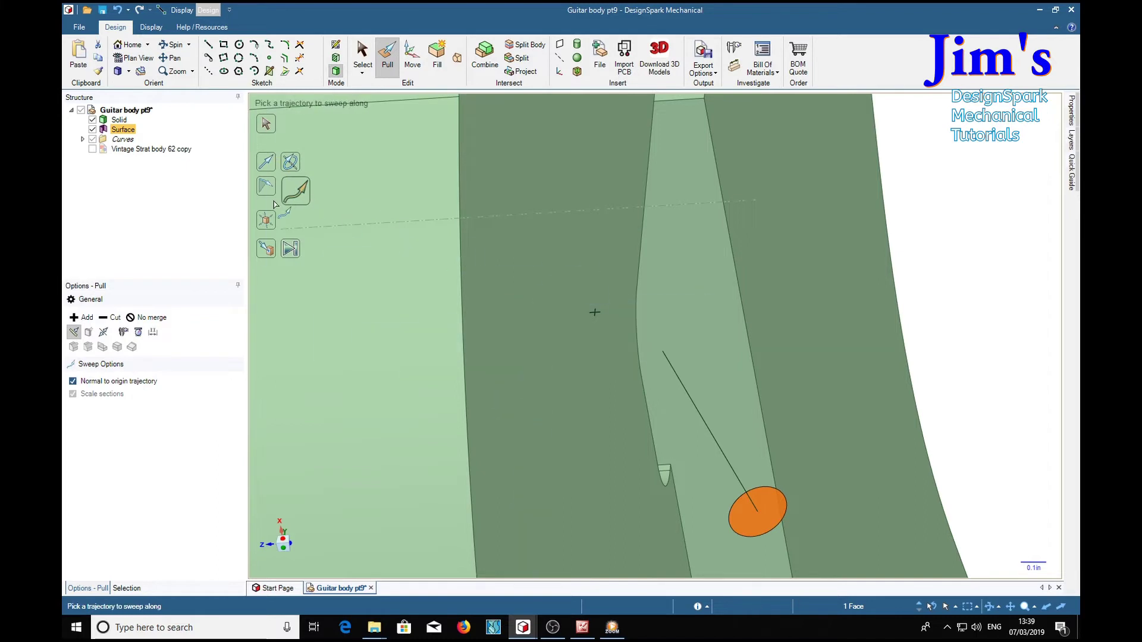
left_click(712, 439)
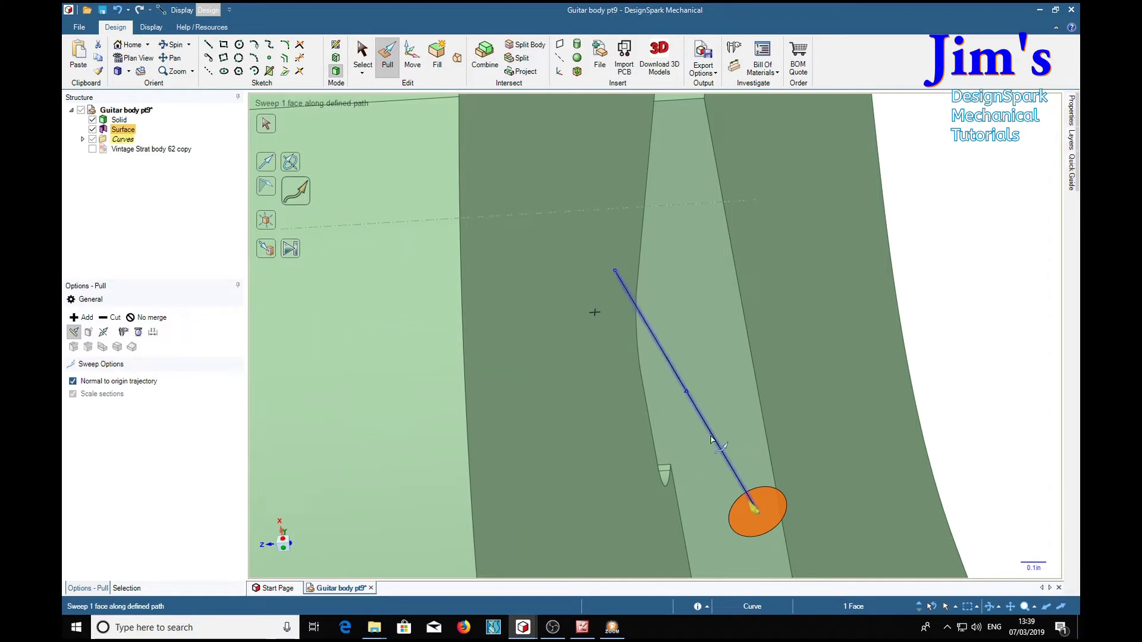
left_click(734, 402)
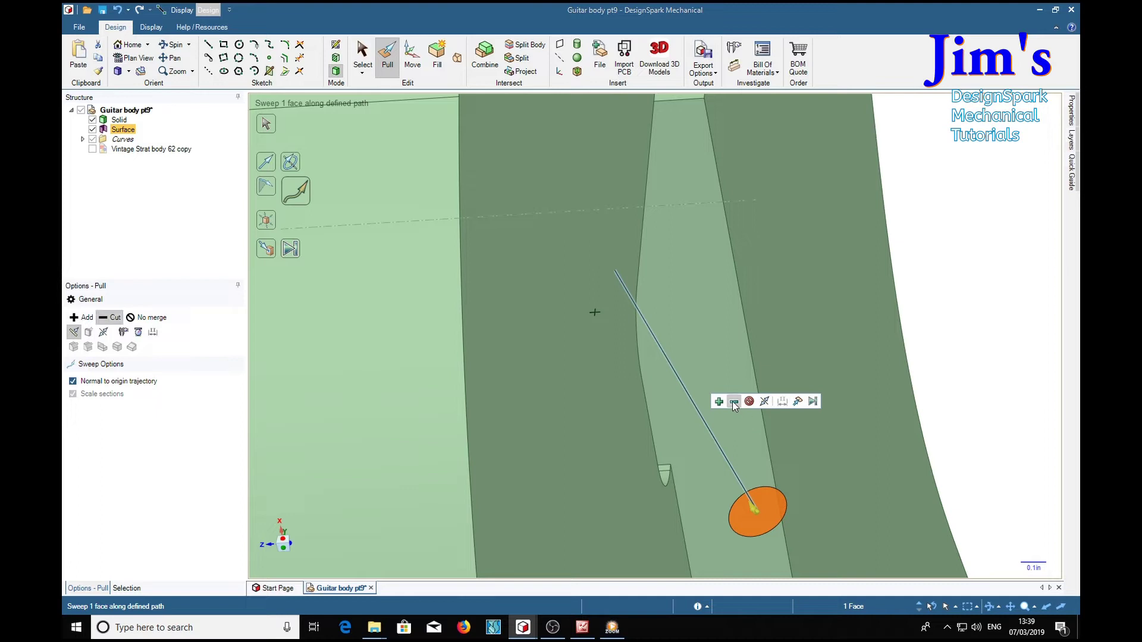
left_click(292, 252)
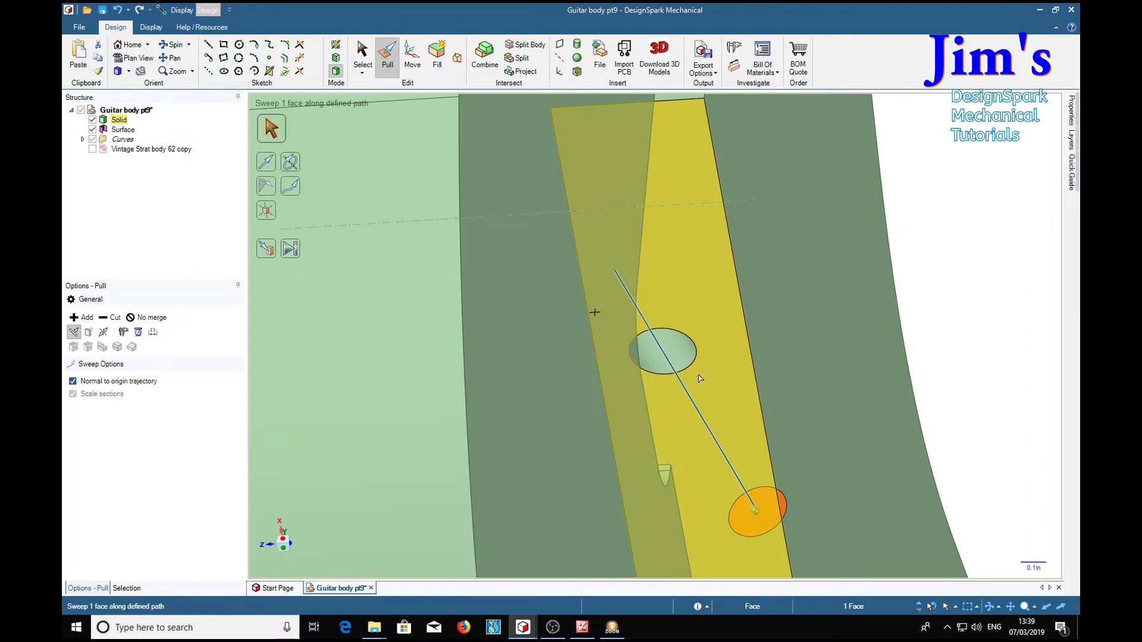
Step: Check the drilled hole from both cavities, and undo the swept cut, the circle and the sloping line's lower-end extension
mouse_move(742, 404)
middle_mouse_down()
mouse_move(704, 334)
mouse_move(676, 331)
mouse_move(722, 331)
mouse_move(721, 321)
mouse_move(747, 334)
mouse_move(798, 319)
mouse_move(928, 333)
mouse_move(1035, 388)
mouse_move(837, 331)
middle_mouse_up()
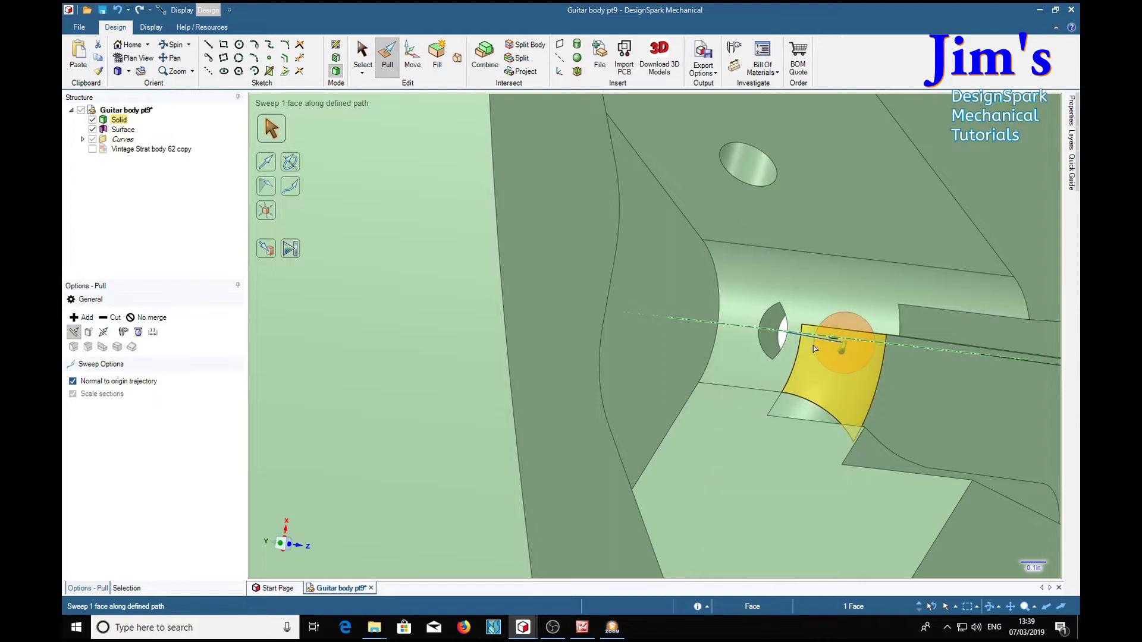
middle_click_drag(799, 348, 946, 427)
middle_click_drag(544, 457, 535, 454)
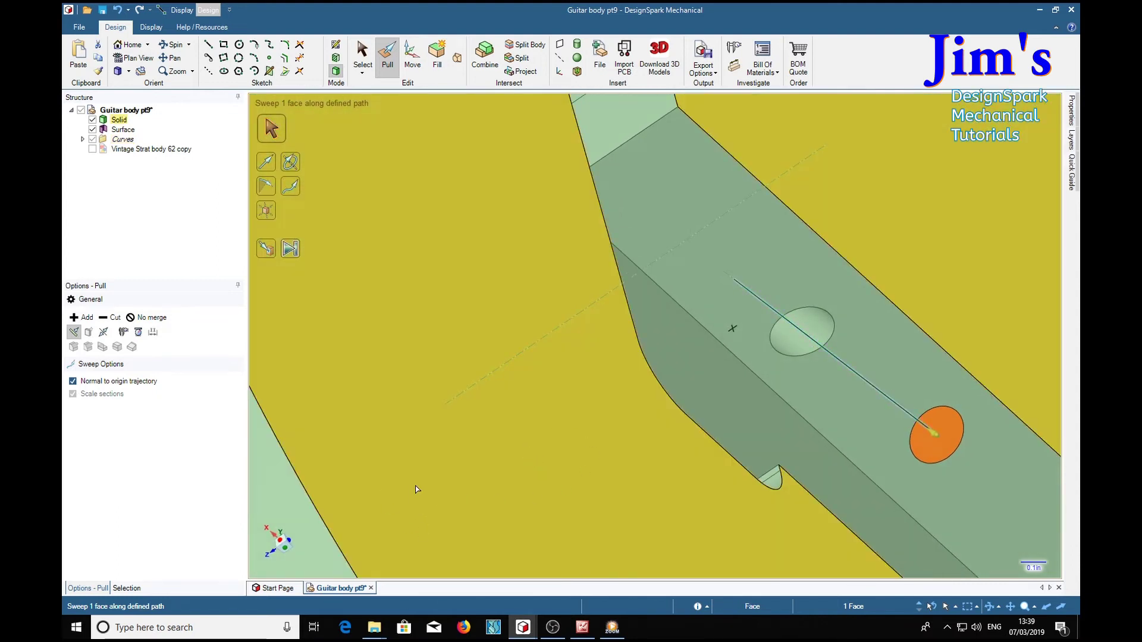
middle_click_drag(416, 489, 343, 521)
key("c")
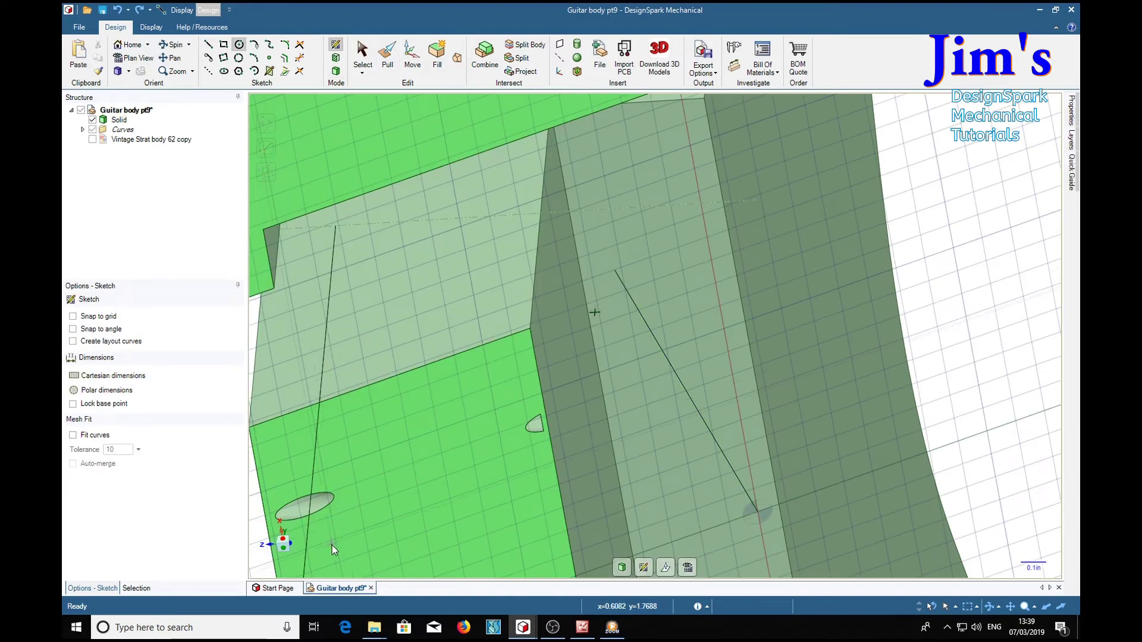
key("v")
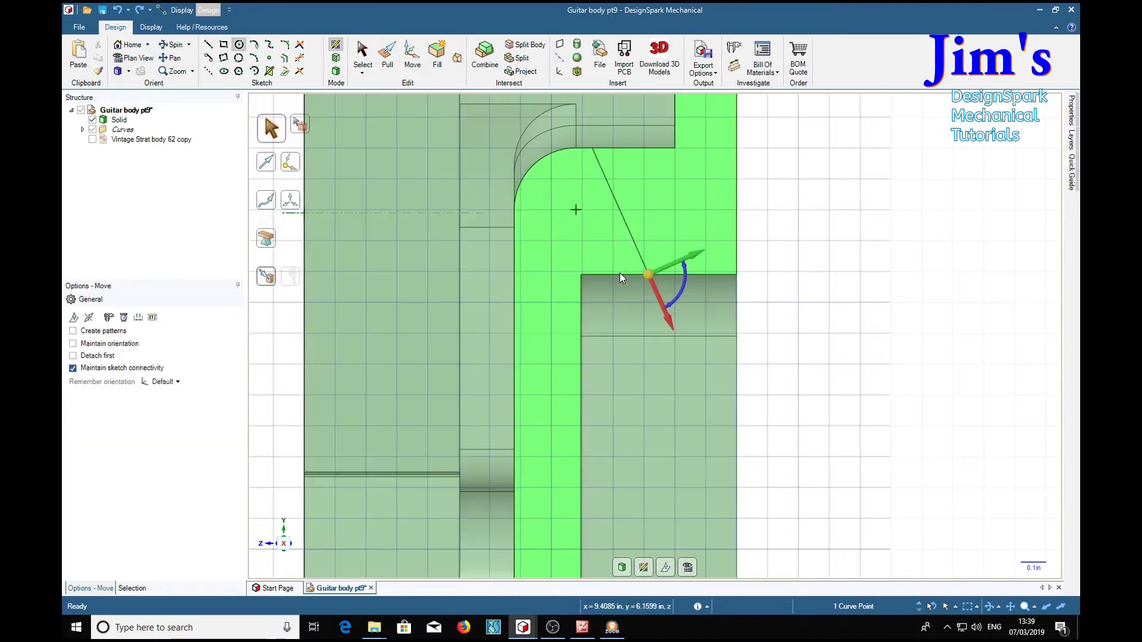
Step: Extend the sloping line along its own direction, by about 1.43 in at the lower end and about 0.15 in at the upper end
key("m")
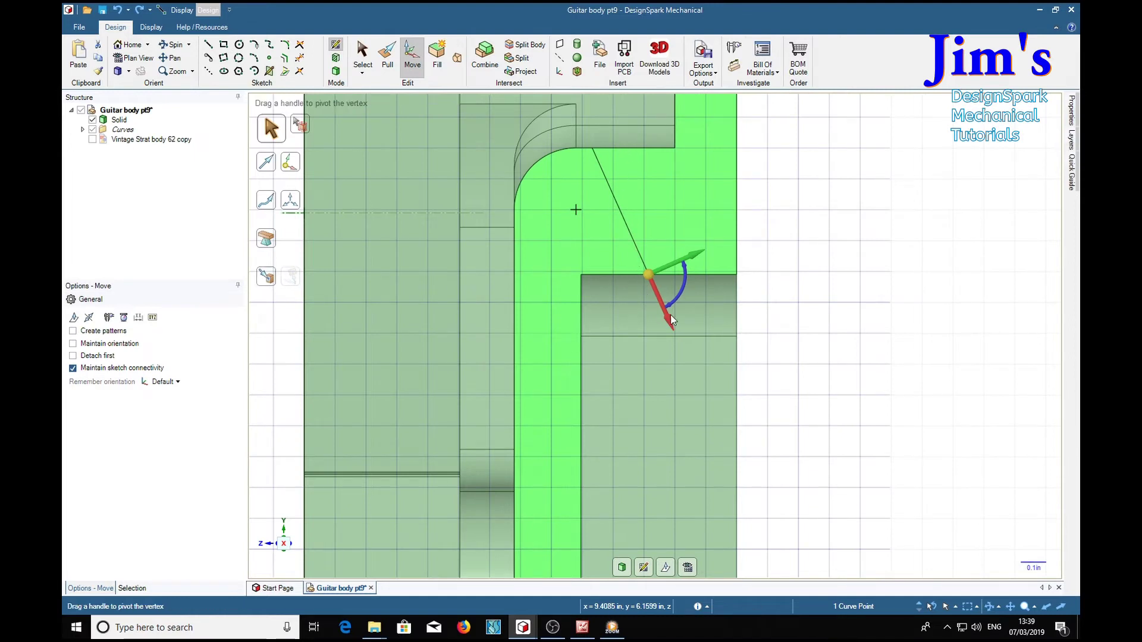
left_click_drag(663, 309, 863, 606)
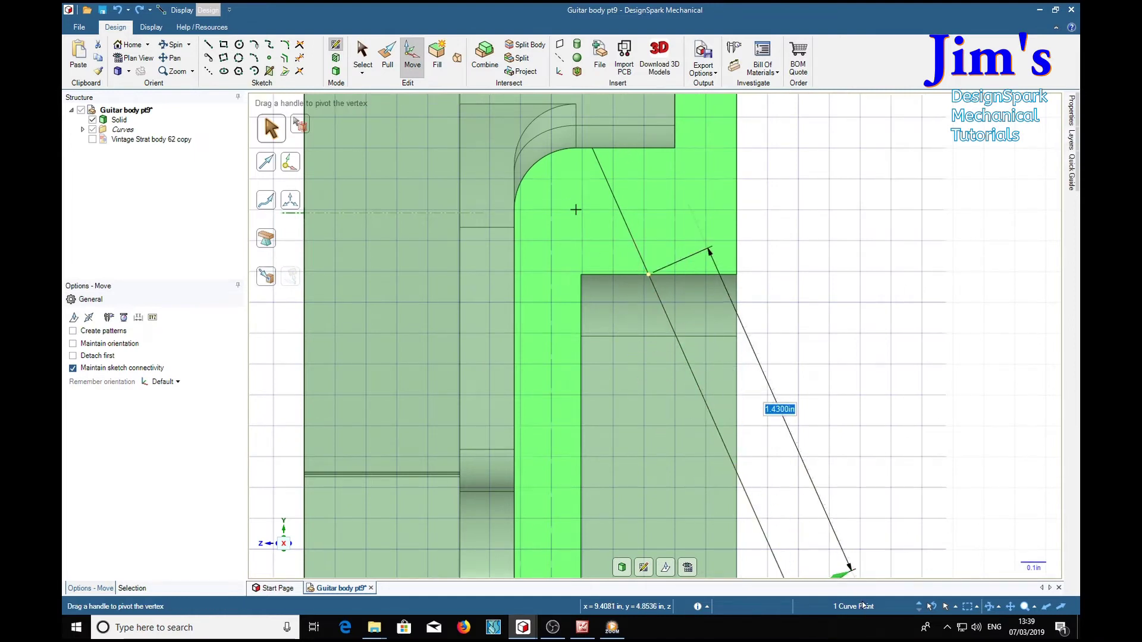
left_click(593, 148)
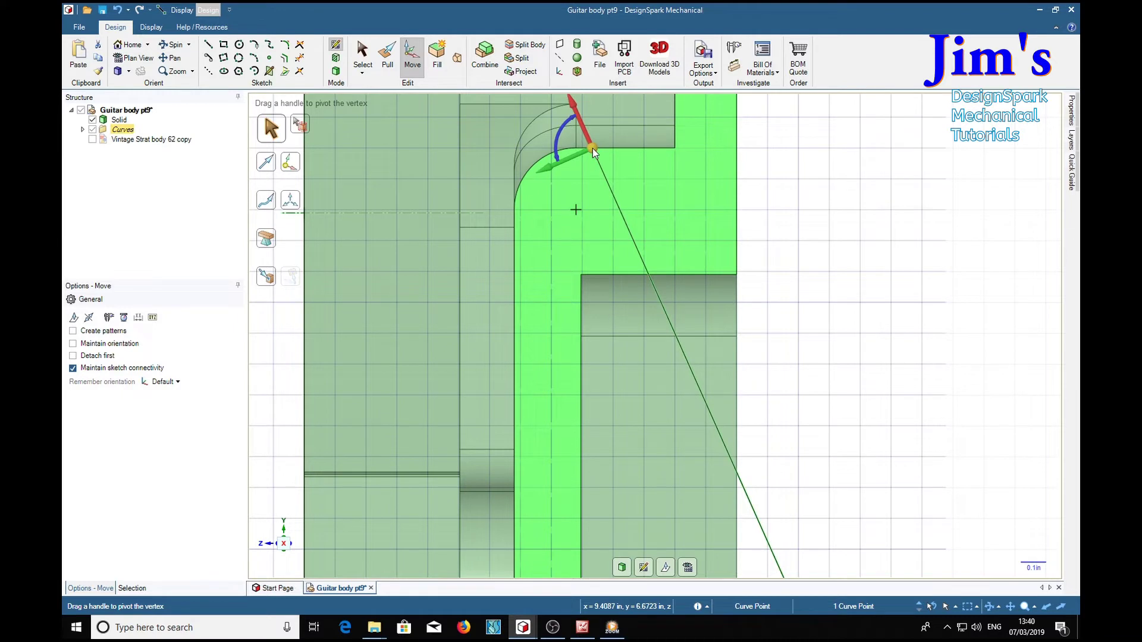
left_click_drag(585, 134, 567, 102)
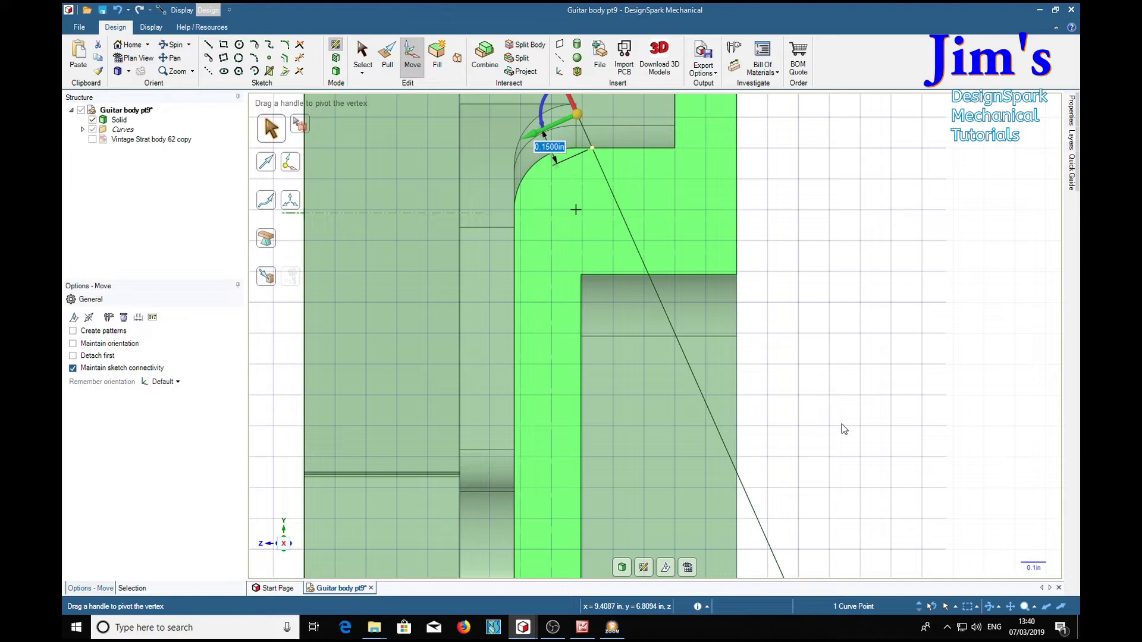
Step: Sketch a 0.25 in diameter circle centred on the lower end of the extended sloping line, perpendicular to the line
key("d")
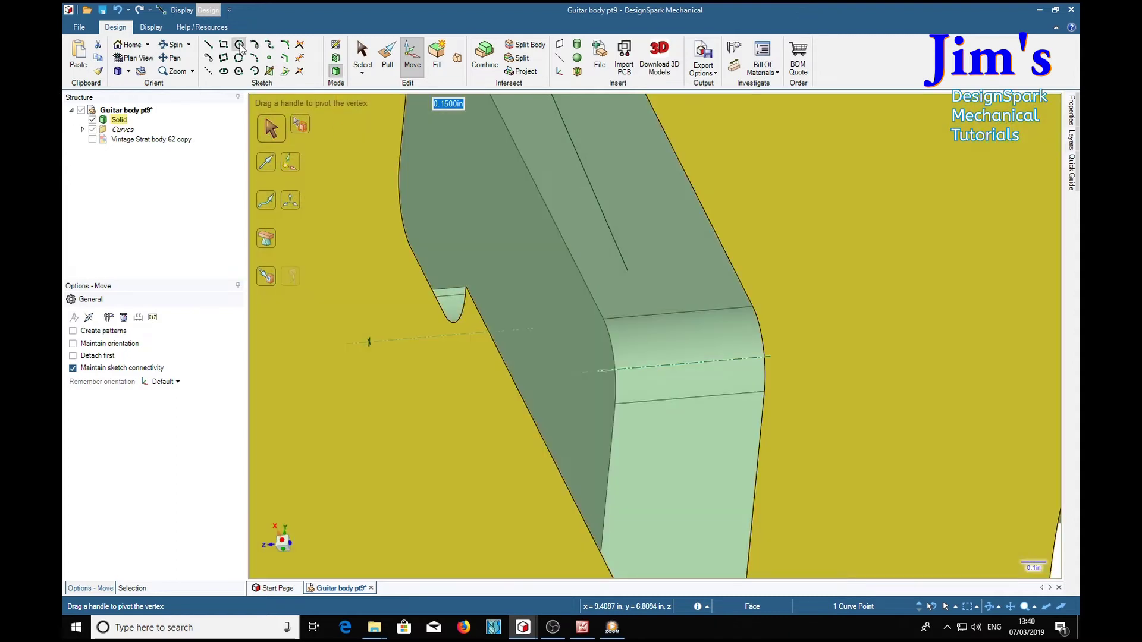
left_click(239, 46)
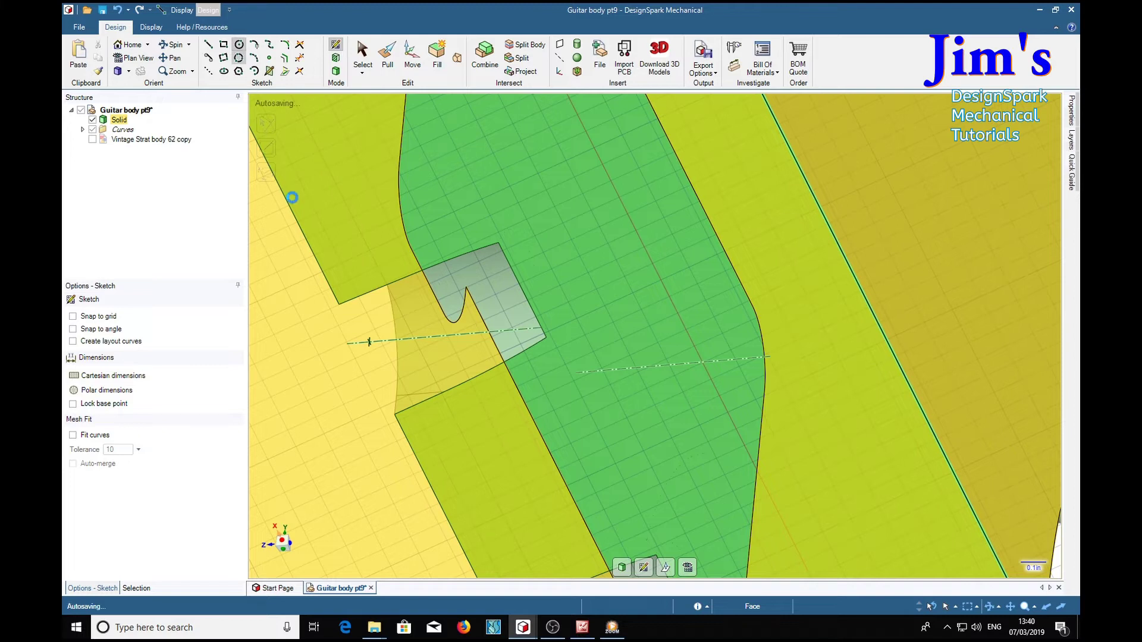
key("p")
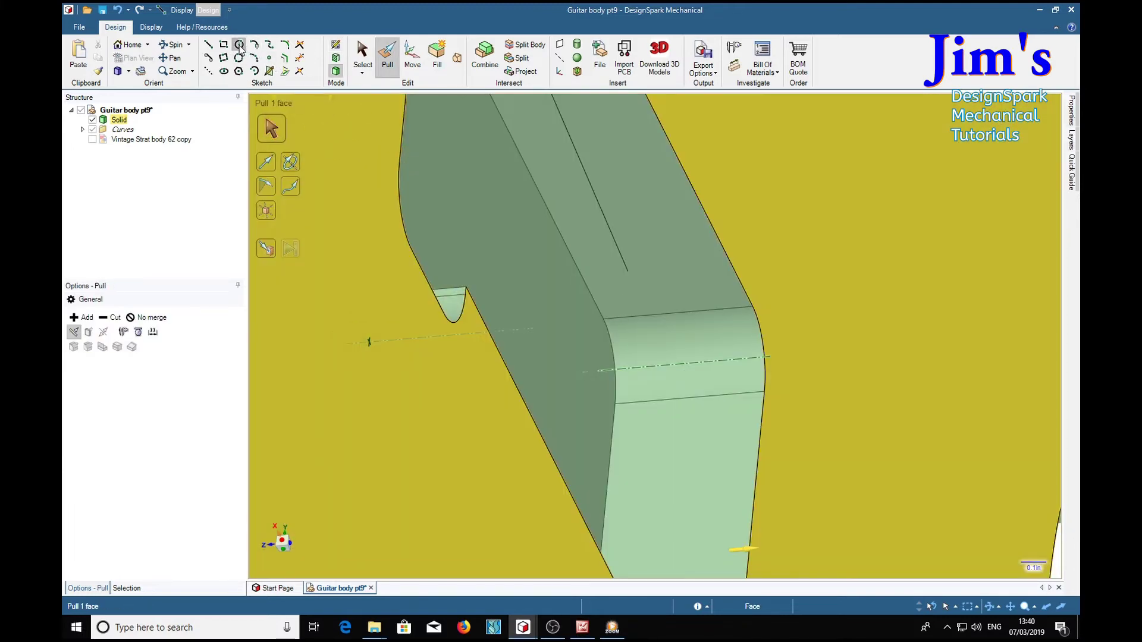
left_click(239, 45)
left_click(630, 275)
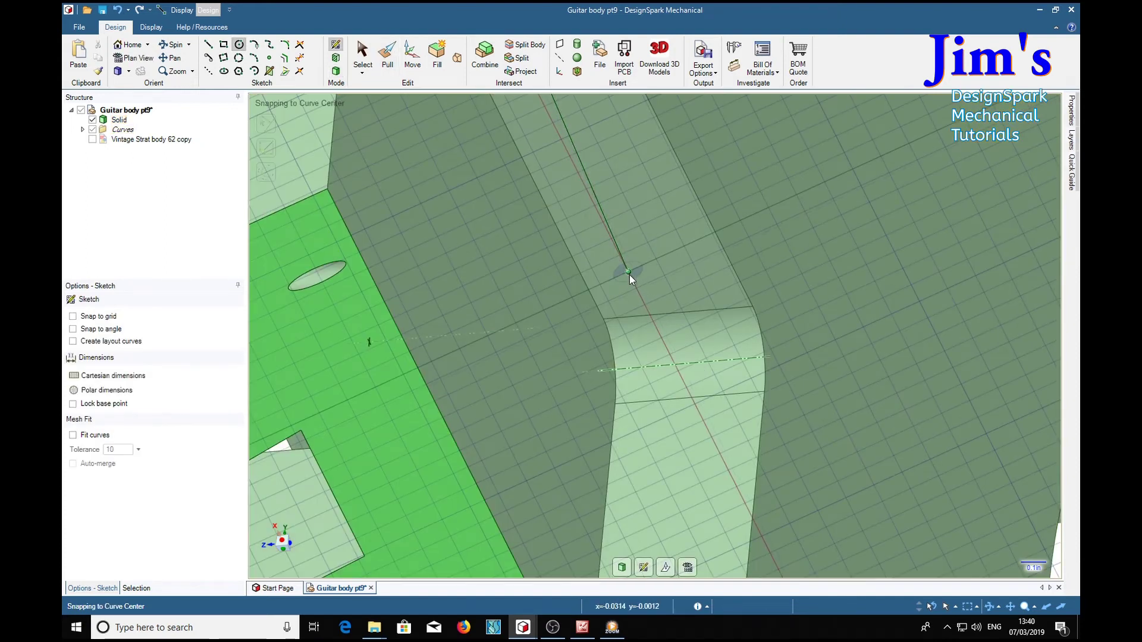
left_click(628, 272)
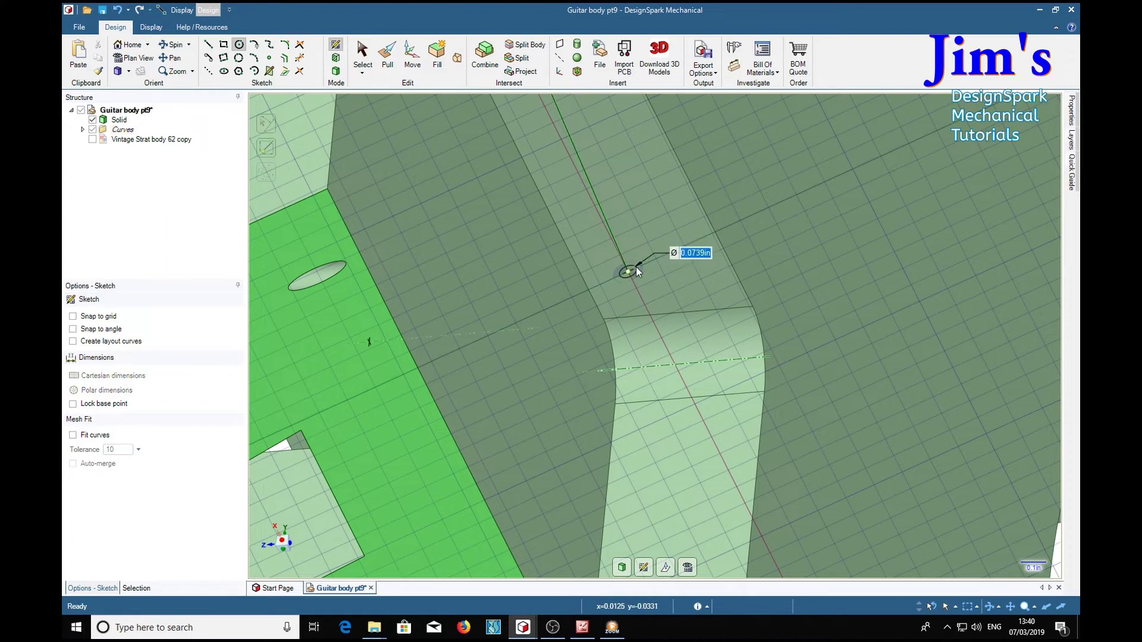
type(".25")
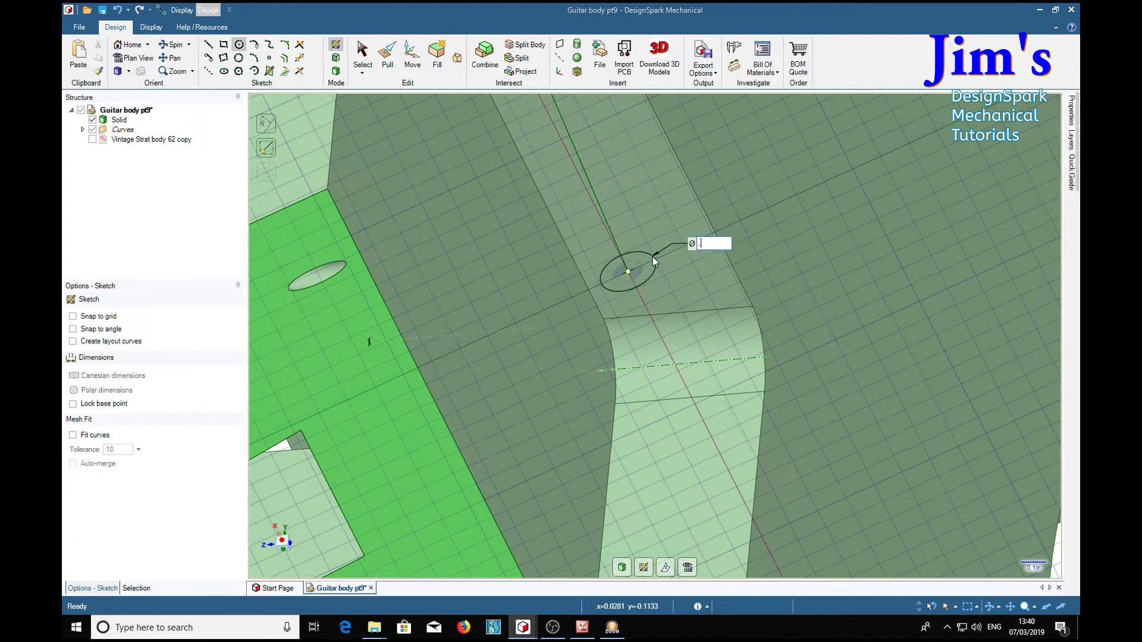
key("Return")
Step: Sweep the circular face along the full extended sloping line as a cut and inspect the drilled hole
left_click(385, 58)
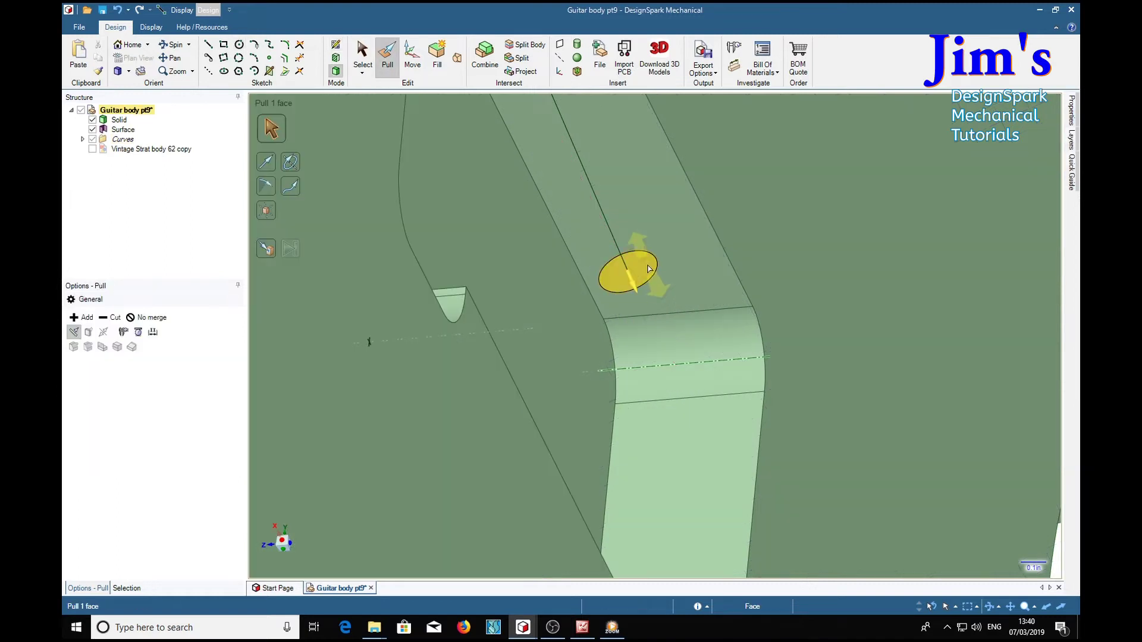
left_click(650, 269)
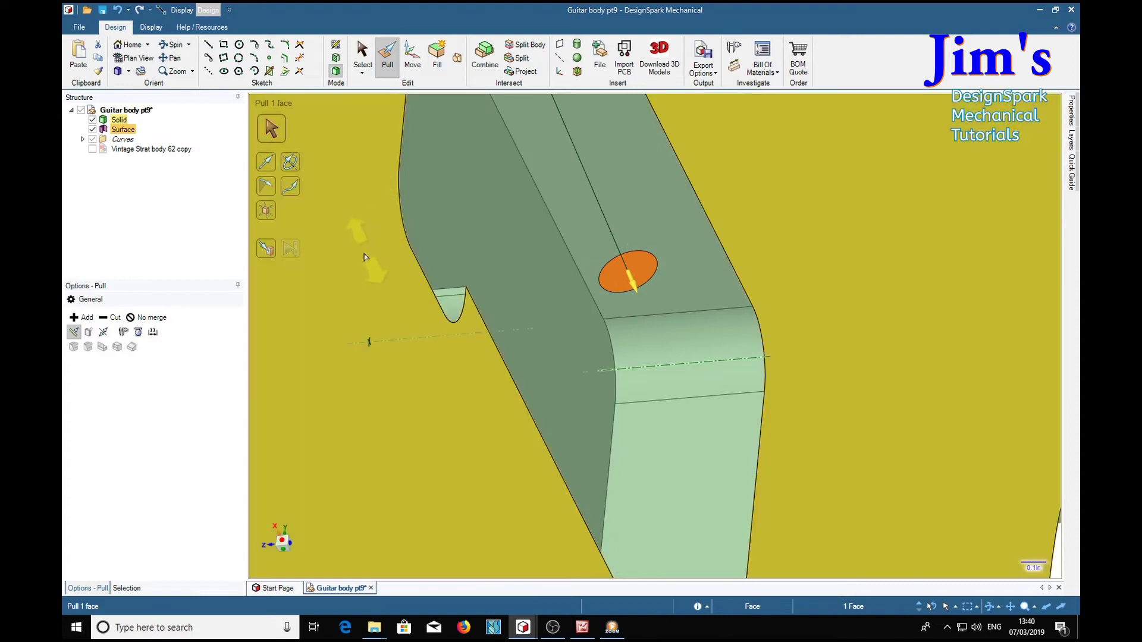
left_click(291, 187)
left_click(601, 209)
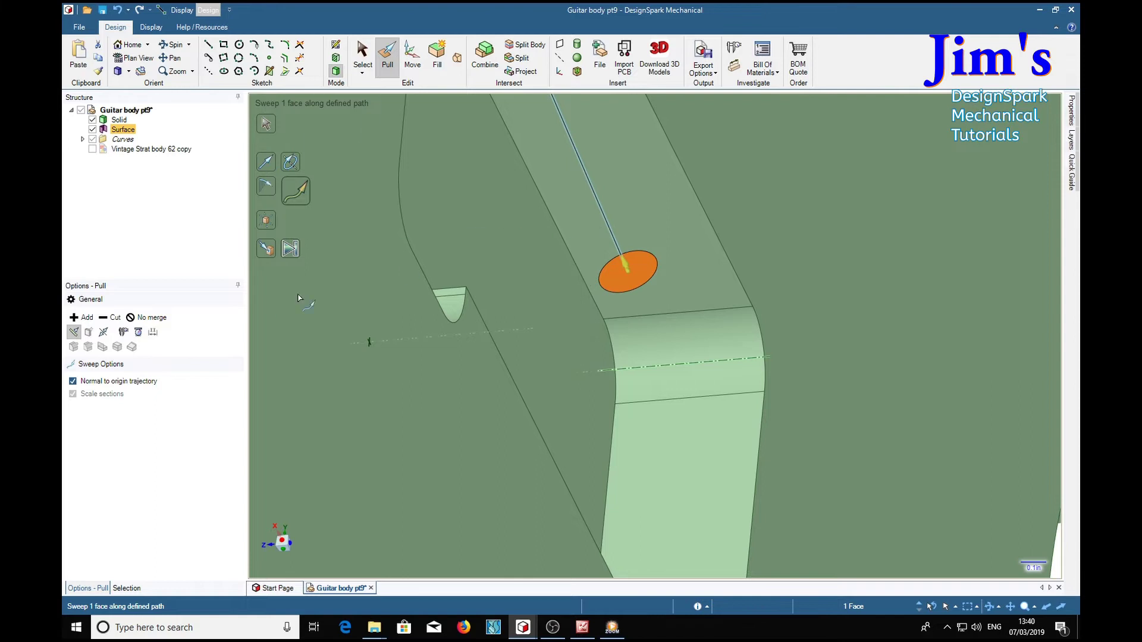
left_click(113, 321)
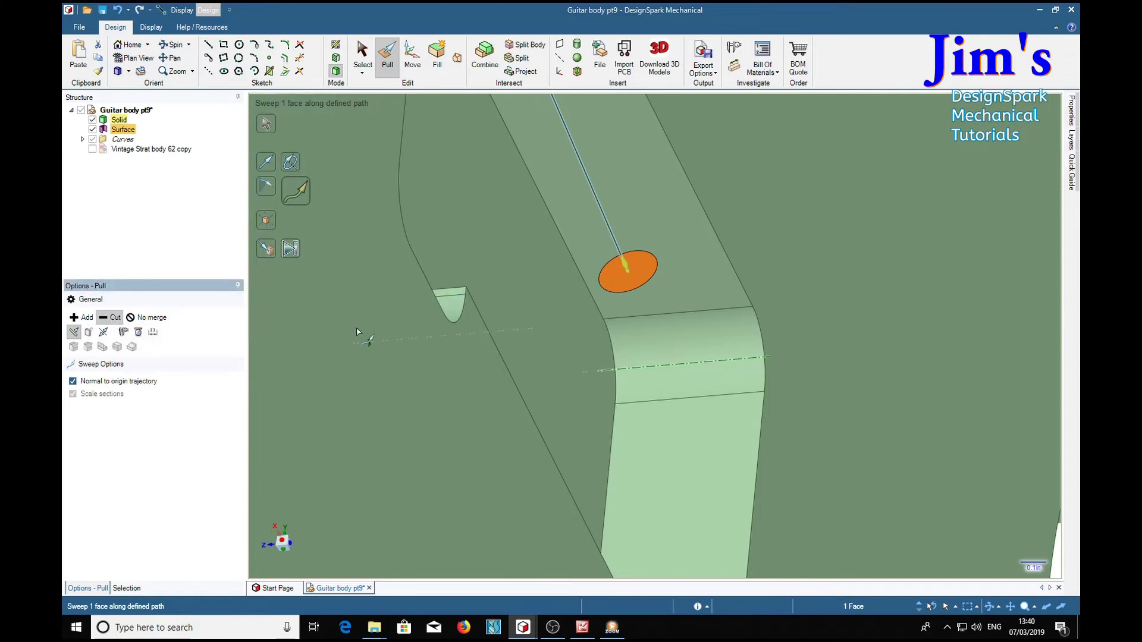
left_click(293, 251)
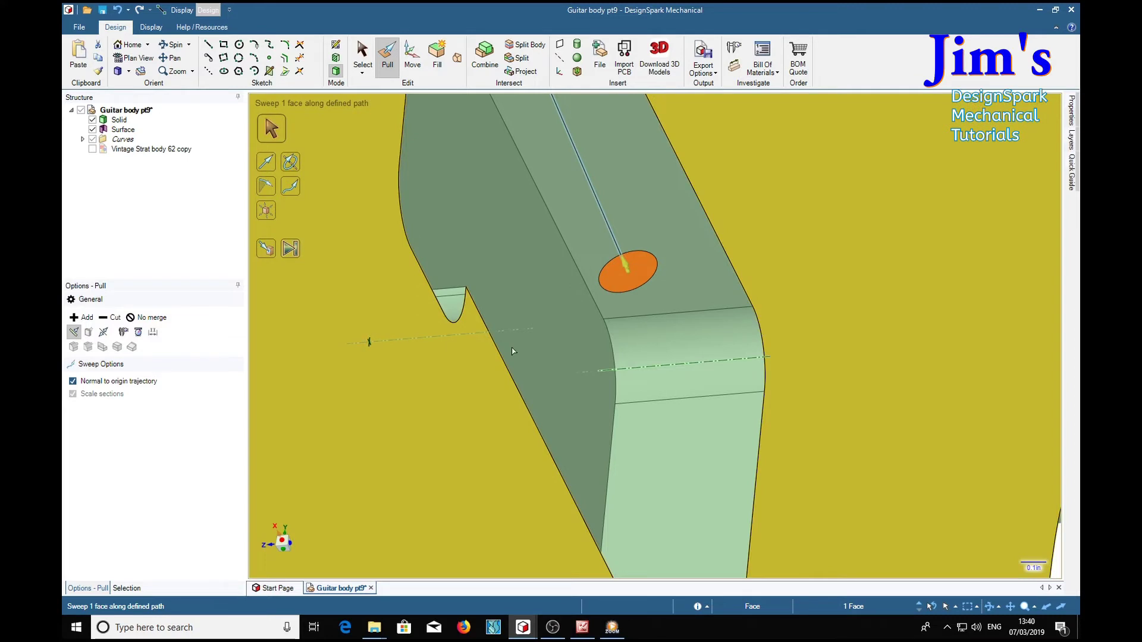
left_click(728, 308)
middle_click_drag(730, 296, 685, 243)
middle_click_drag(614, 150, 747, 339)
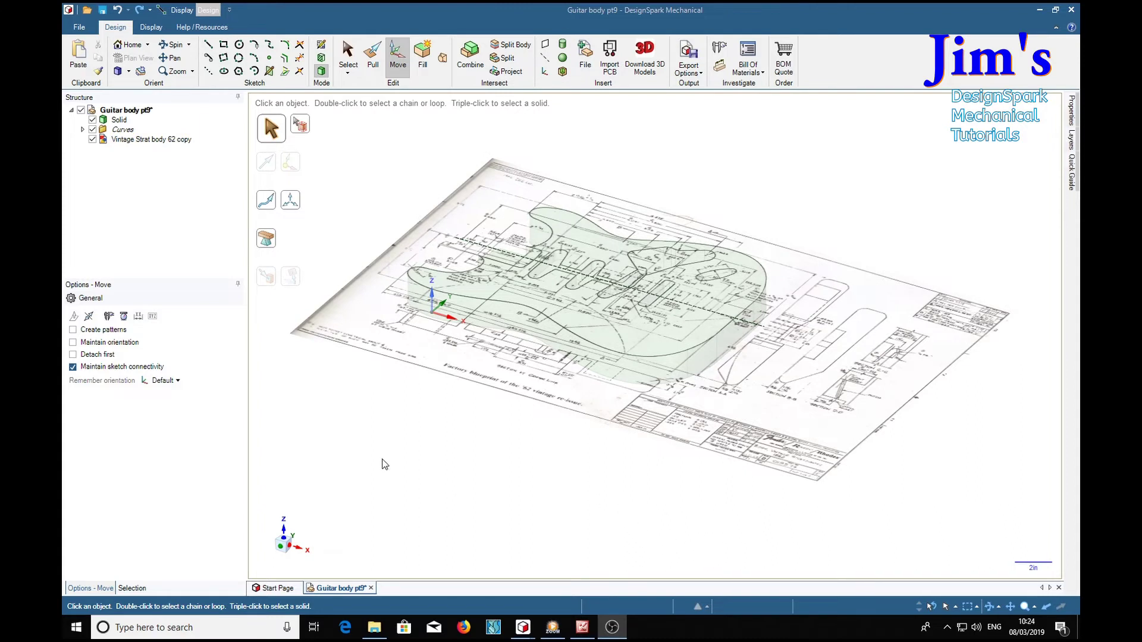
Step: Move the blueprint image together with the centre line up to the body's rear face
left_click(141, 139)
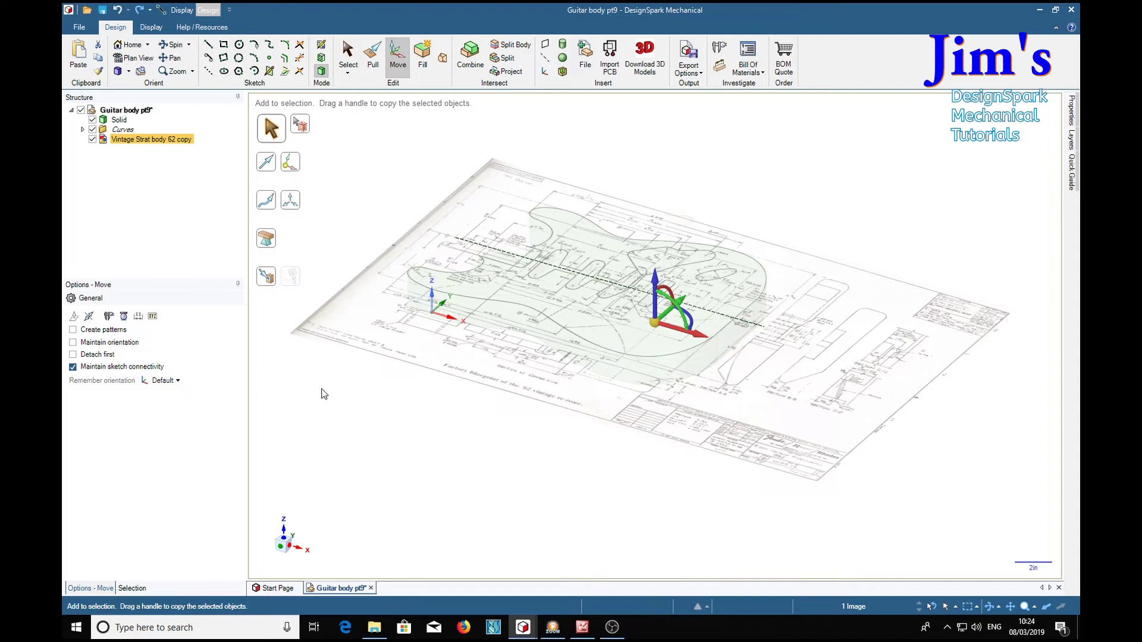
left_click(749, 325, "ctrl")
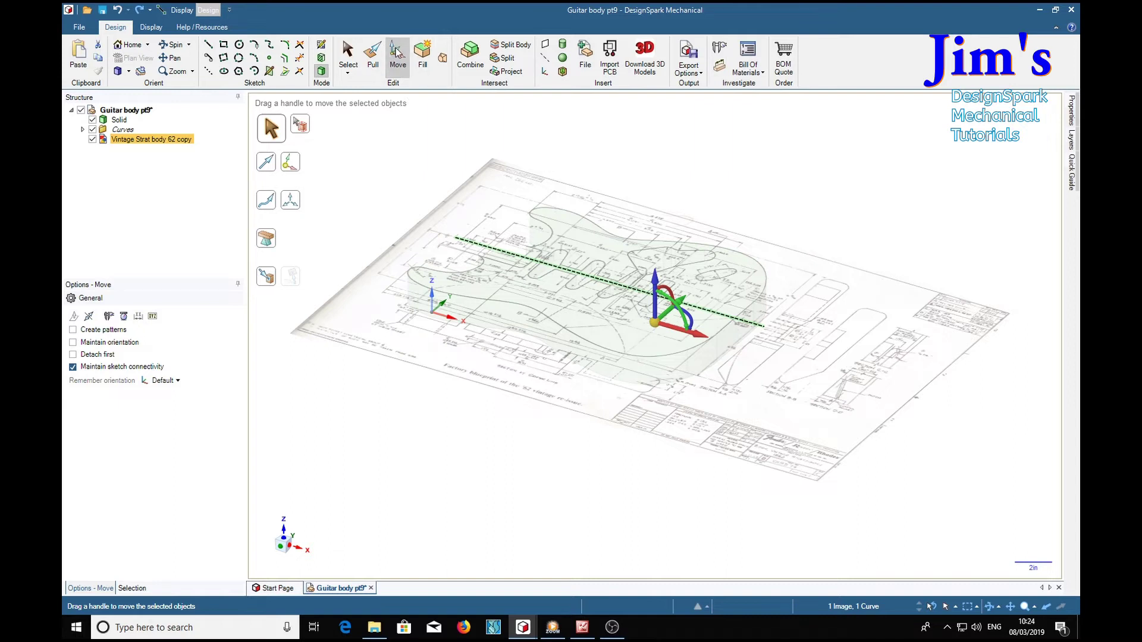
left_click(266, 277)
middle_click_drag(424, 472, 449, 429)
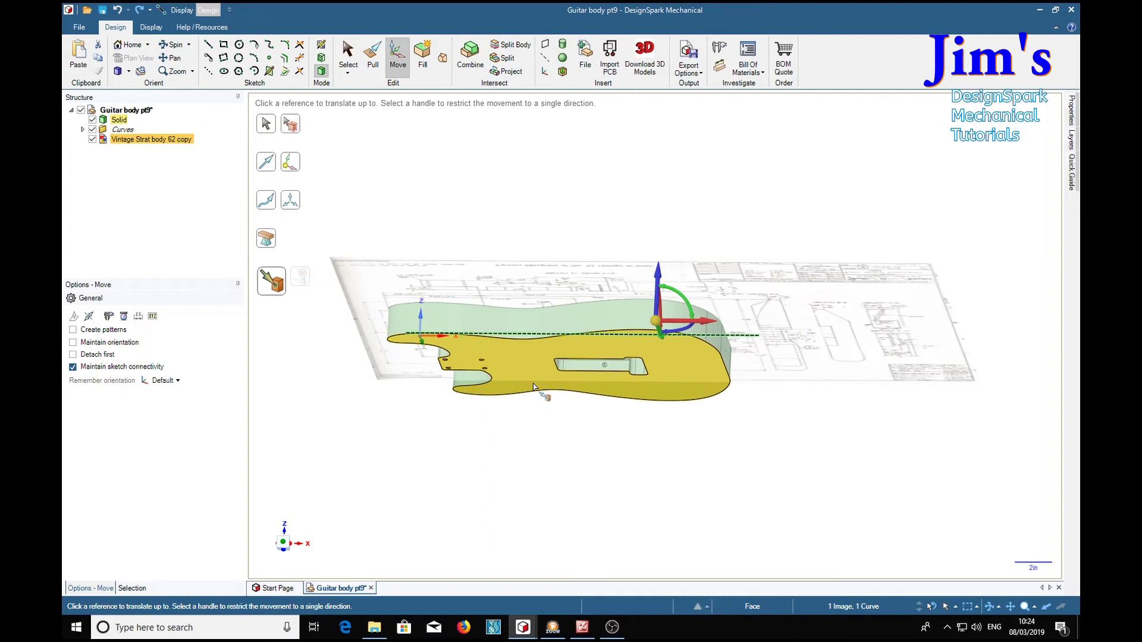
left_click(534, 388)
Step: Turn the view square to the body's back and examine the blueprint's centre-line section and plan for the two angled holes
middle_click_drag(527, 474, 589, 352)
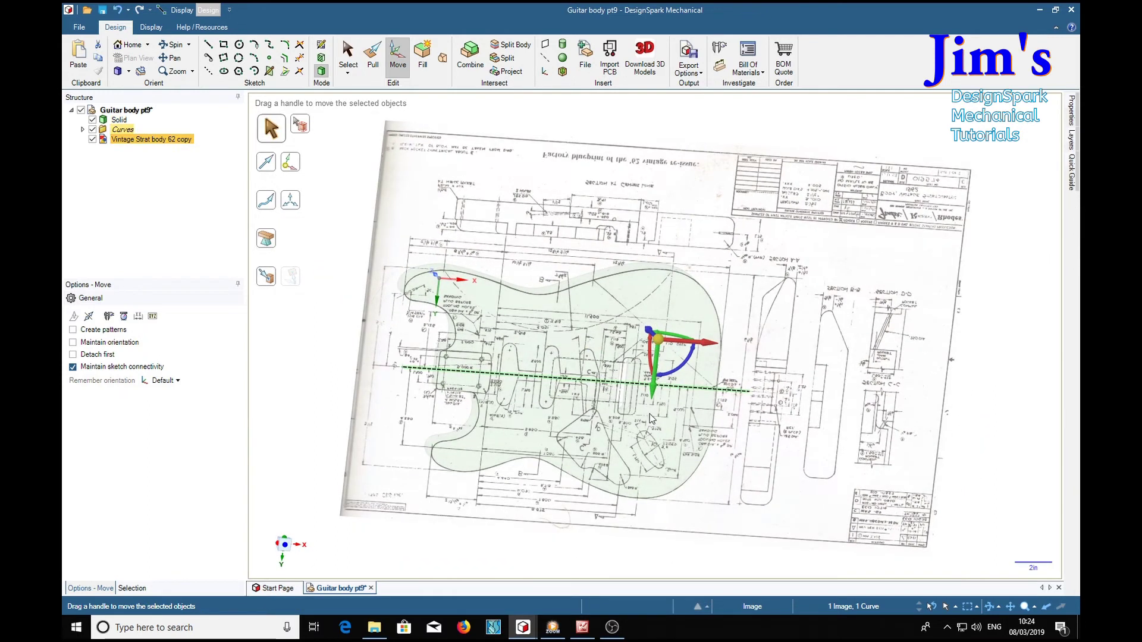
left_click(305, 519)
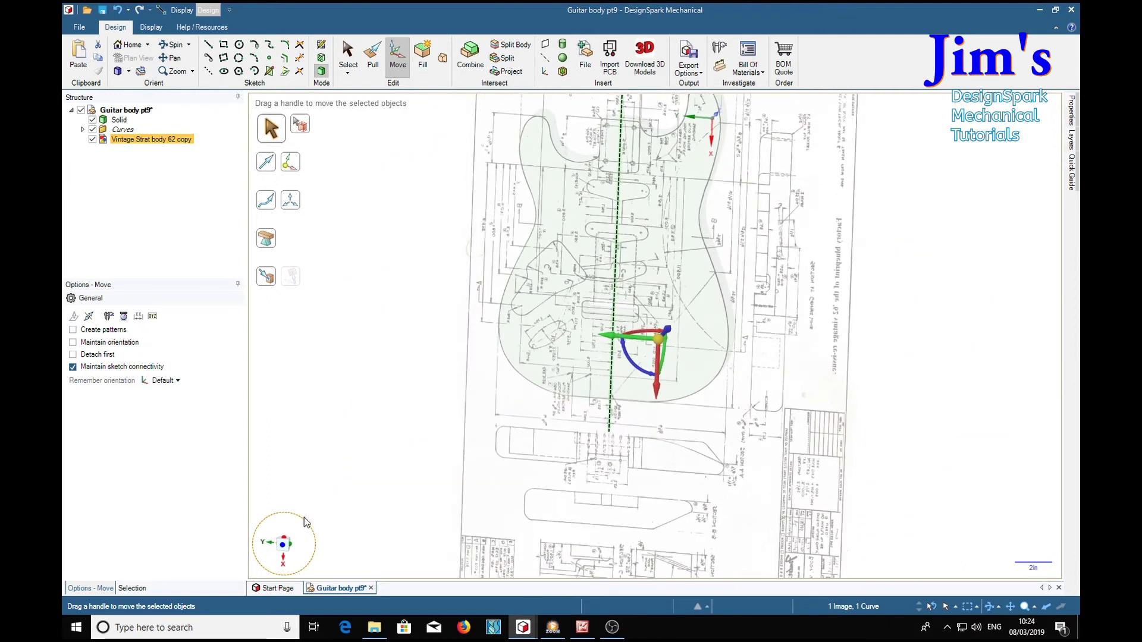
left_click(305, 518)
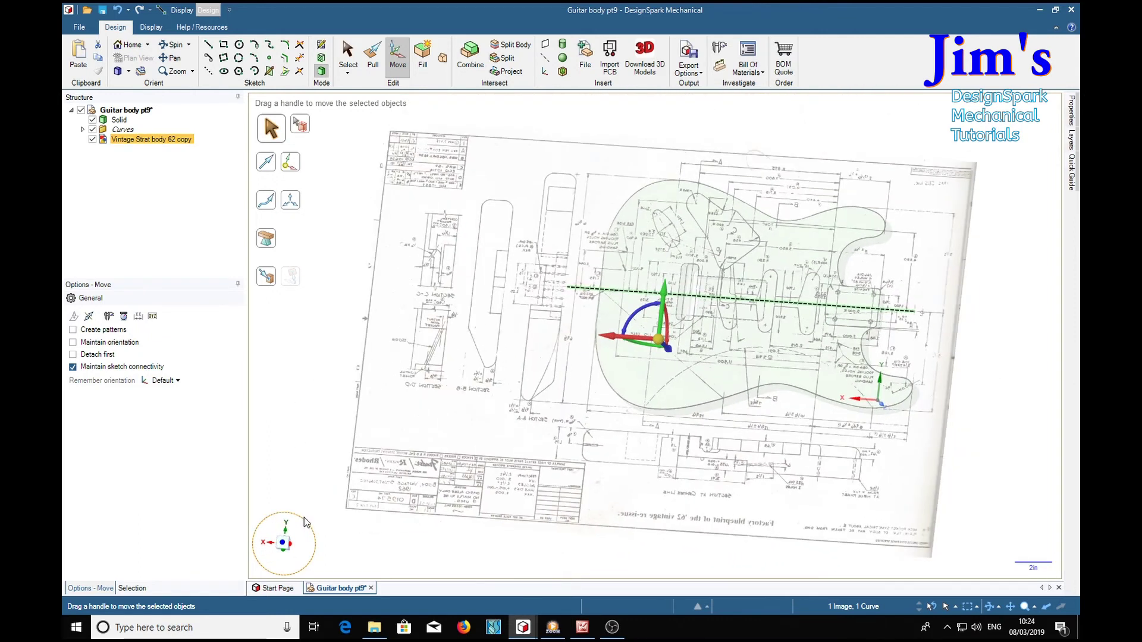
left_click(284, 545)
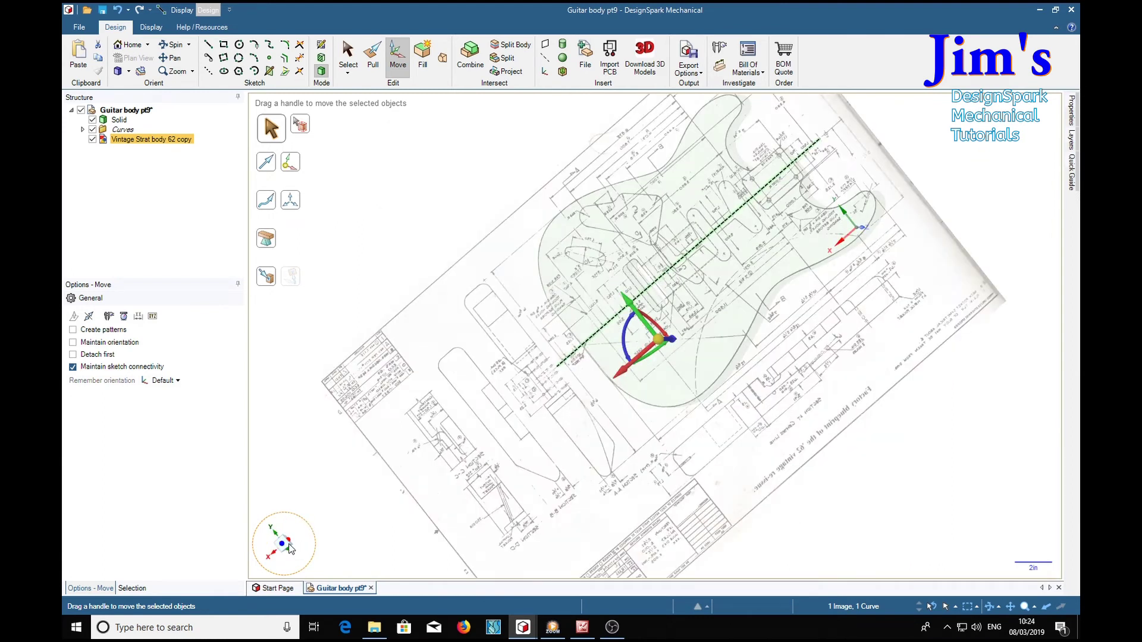
left_click(280, 542)
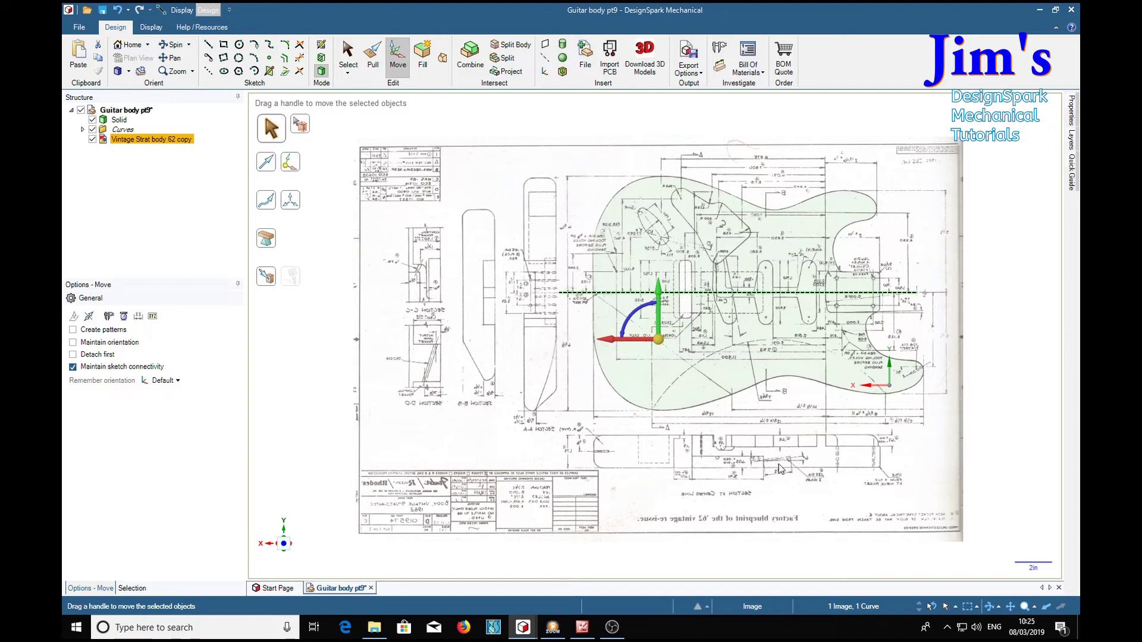
scroll(773, 458, "up", 6)
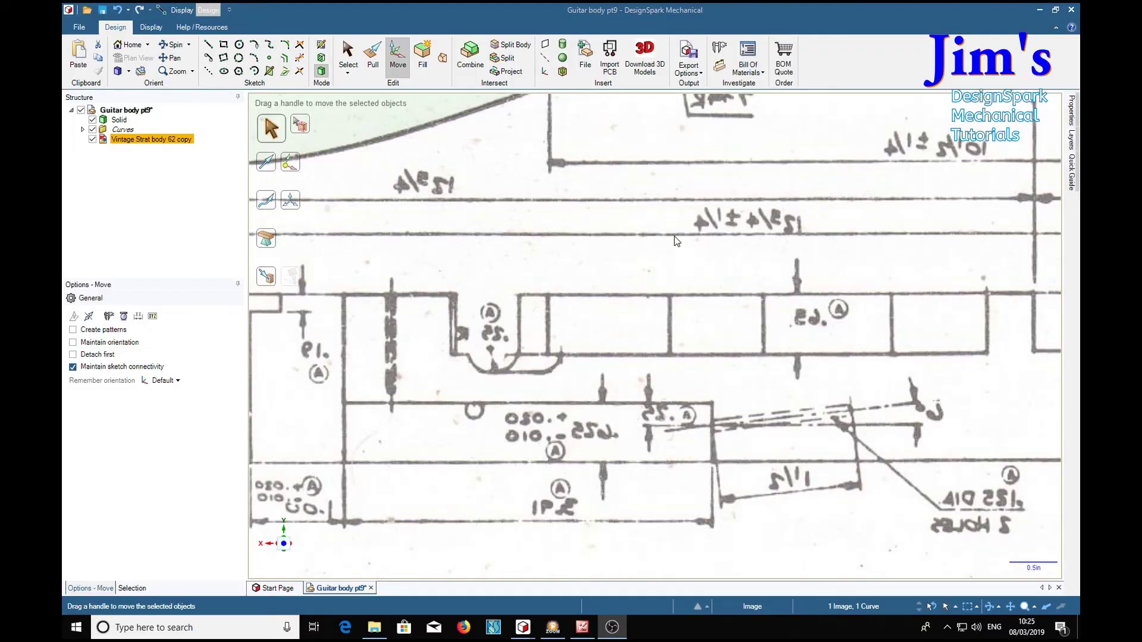
middle_click_drag(639, 225, 645, 620, "shift")
middle_click_drag(656, 245, 661, 630, "shift")
mouse_move(788, 439)
middle_mouse_down("shift")
mouse_move(840, 482)
mouse_move(881, 430)
mouse_move(806, 426)
mouse_move(724, 395)
mouse_move(714, 347)
middle_mouse_up("shift")
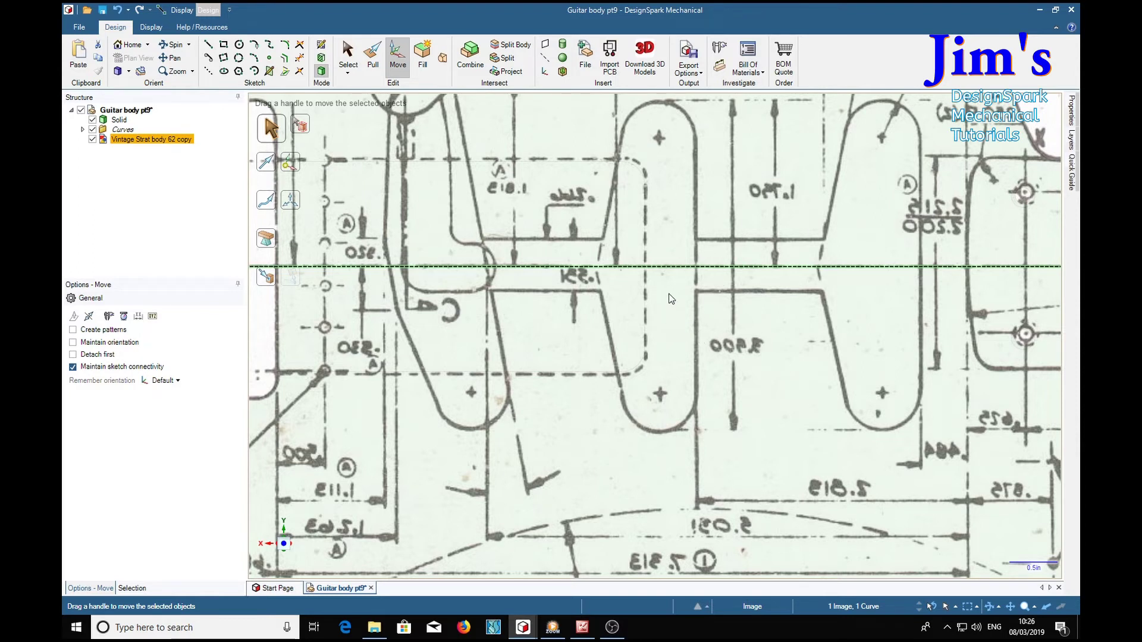
Step: Begin a line sketch on the blueprint's plane at the body's rear and set the centre line as the mirror line
left_click(210, 47)
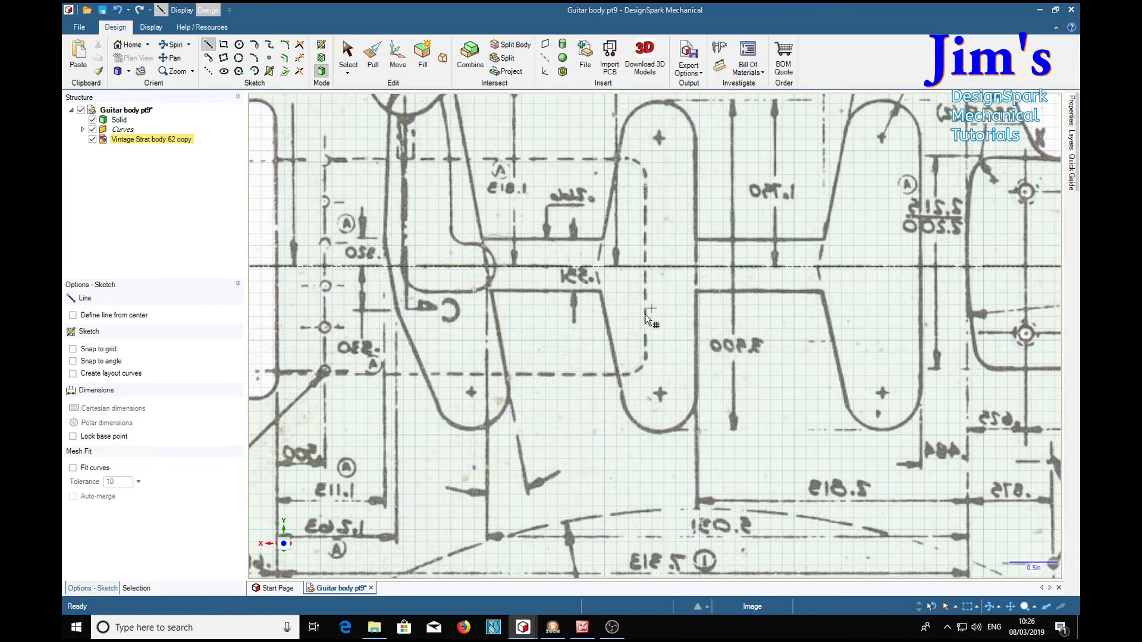
left_click(760, 325)
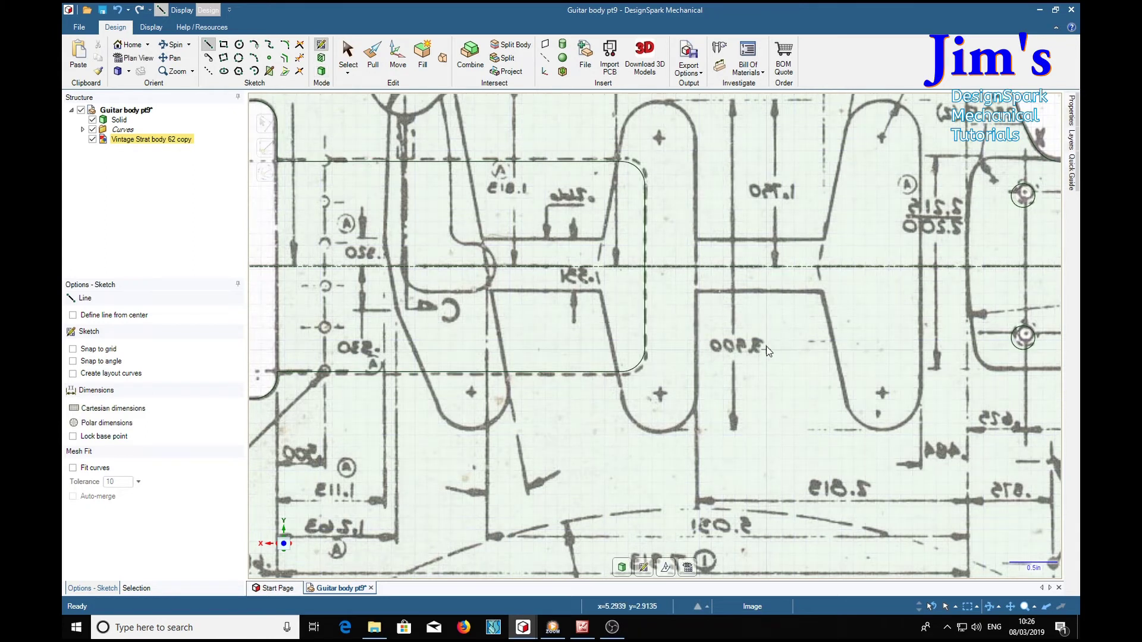
right_click(706, 267)
left_click(742, 277)
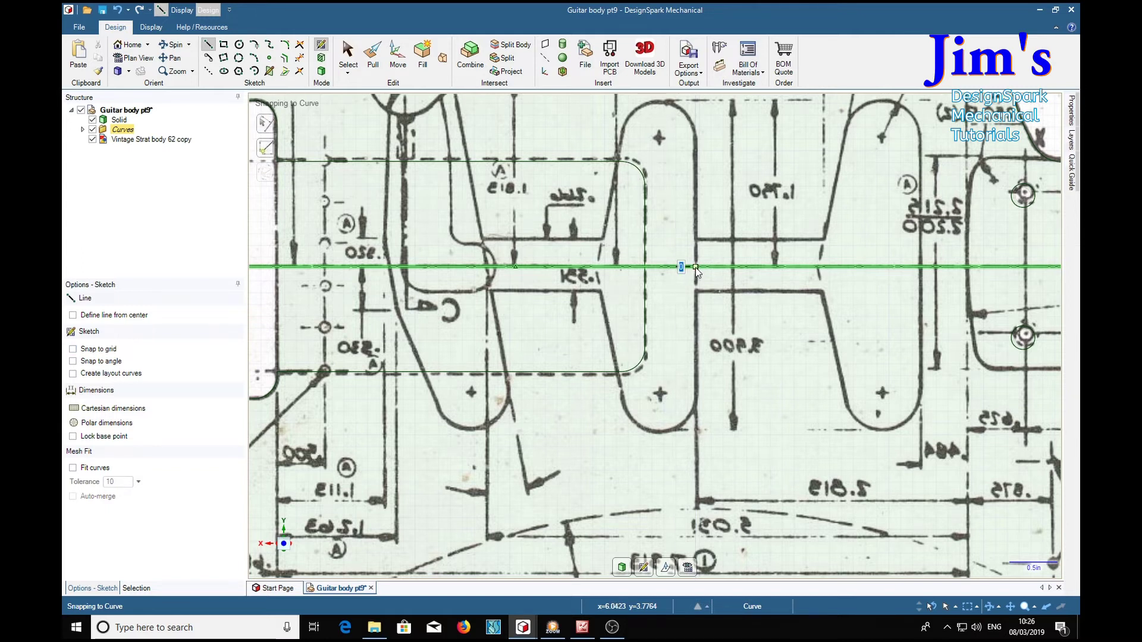
Step: Draw two mirrored lines parallel to the centre line, spaced 2*.67 in apart, from the middle pickup cavity's edge to the neck pocket's edge
left_click(695, 267)
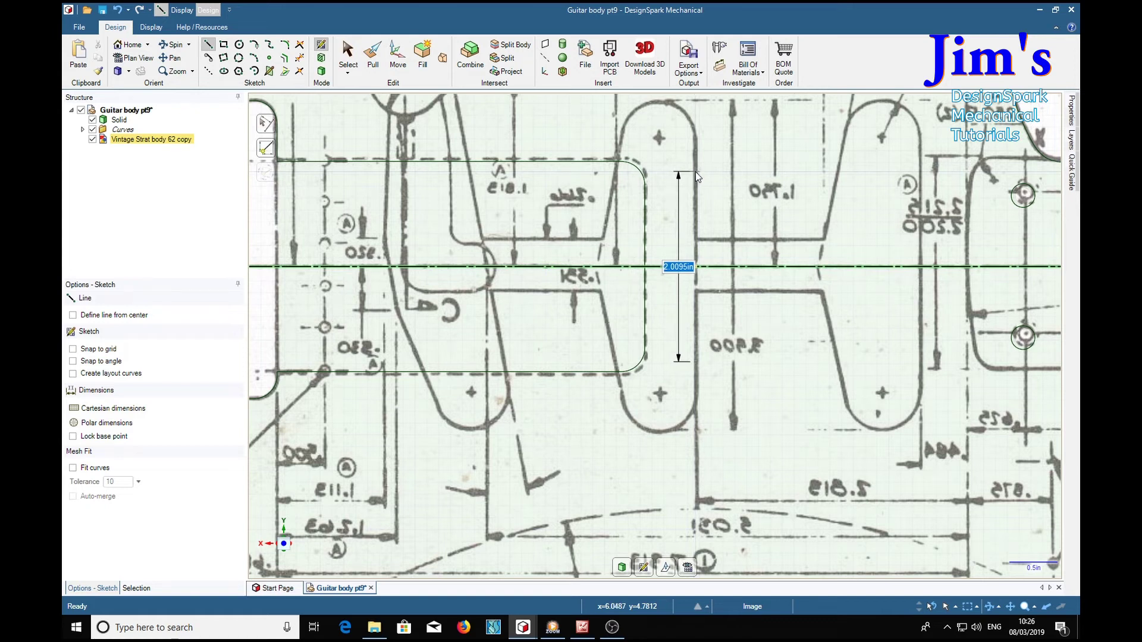
type("2\"")
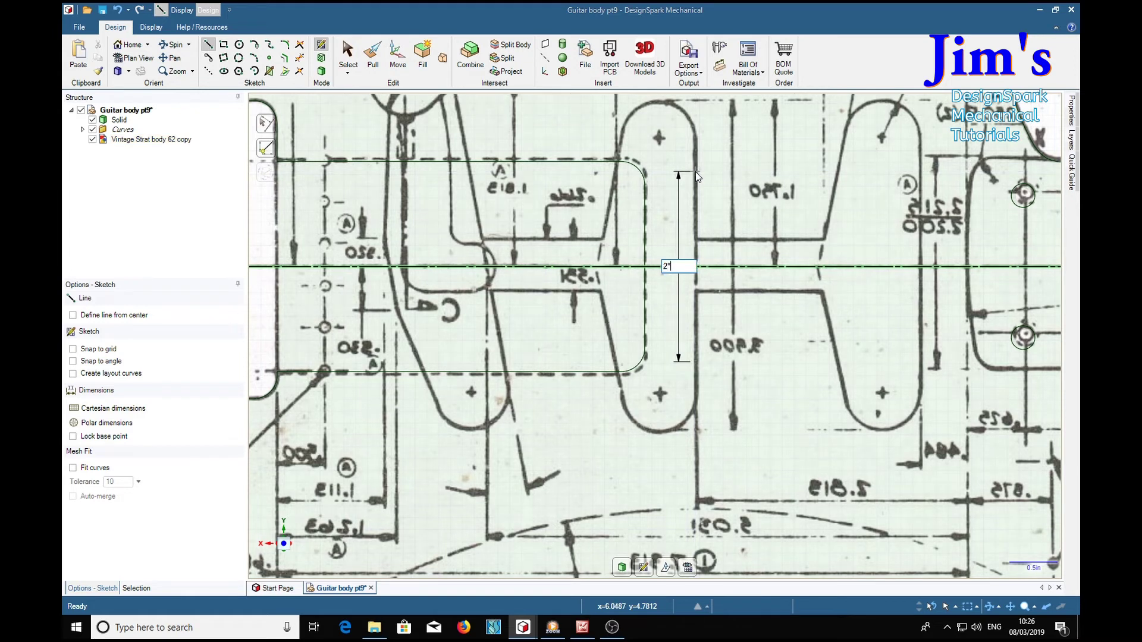
type(".67")
key("Return")
left_click(694, 202)
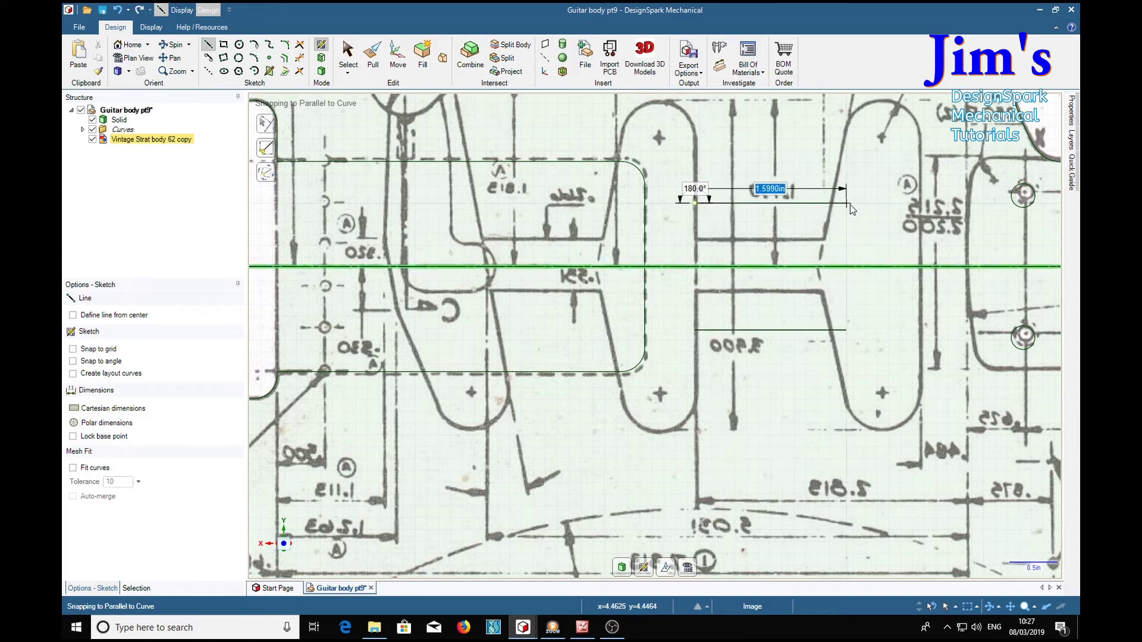
left_click(964, 203)
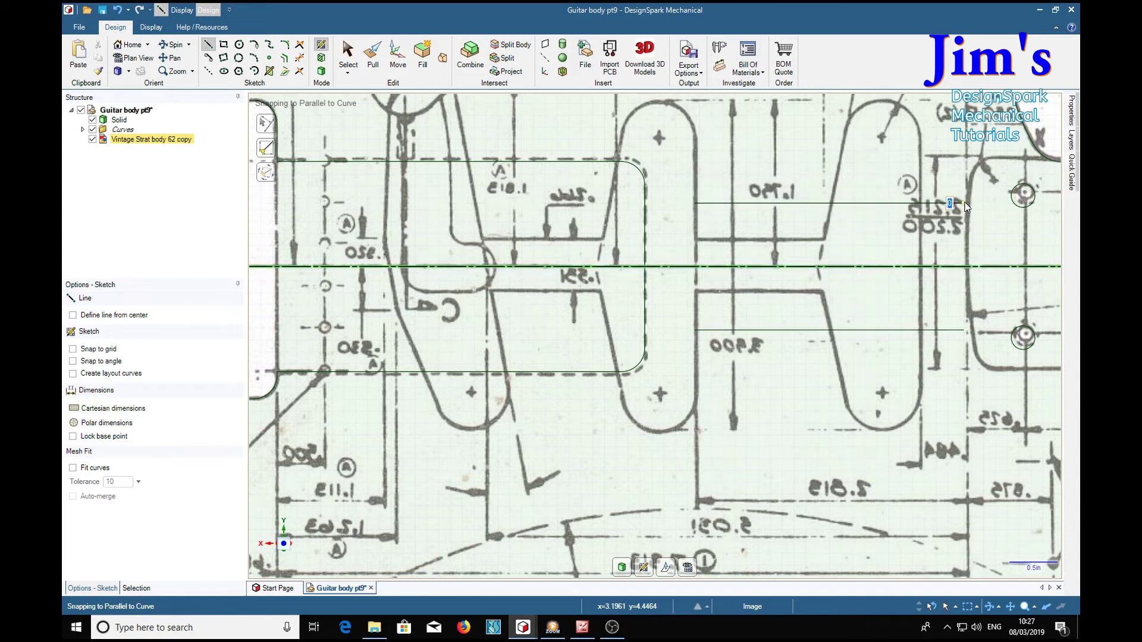
key("Escape")
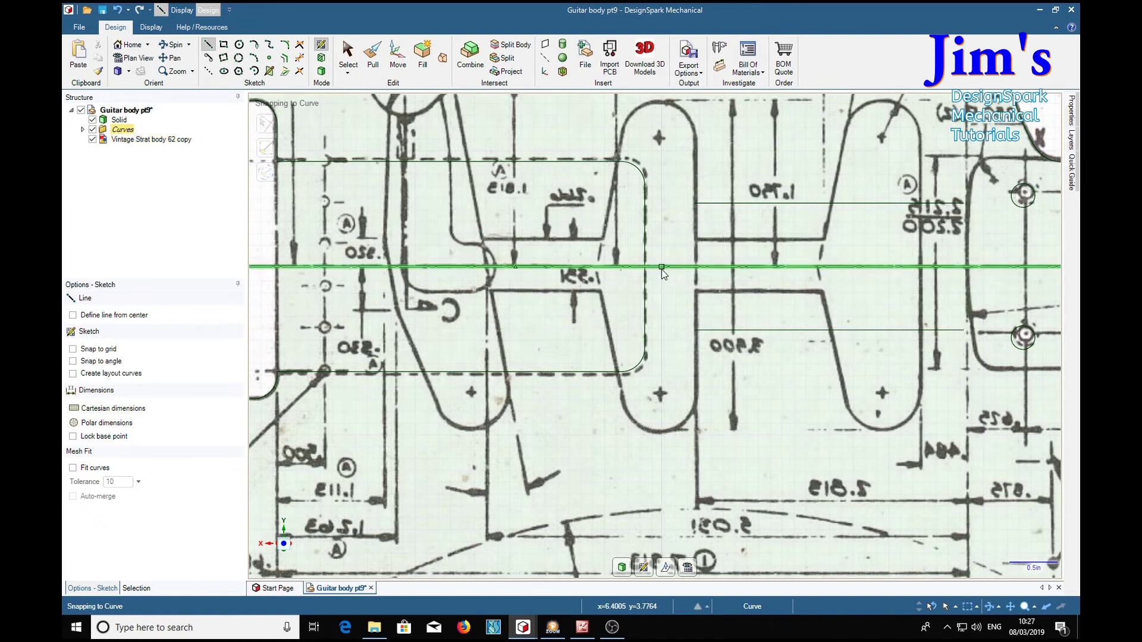
Step: Stop using the centre line as the mirror line, return to 3D mode and hide the blueprint image
right_click(663, 267)
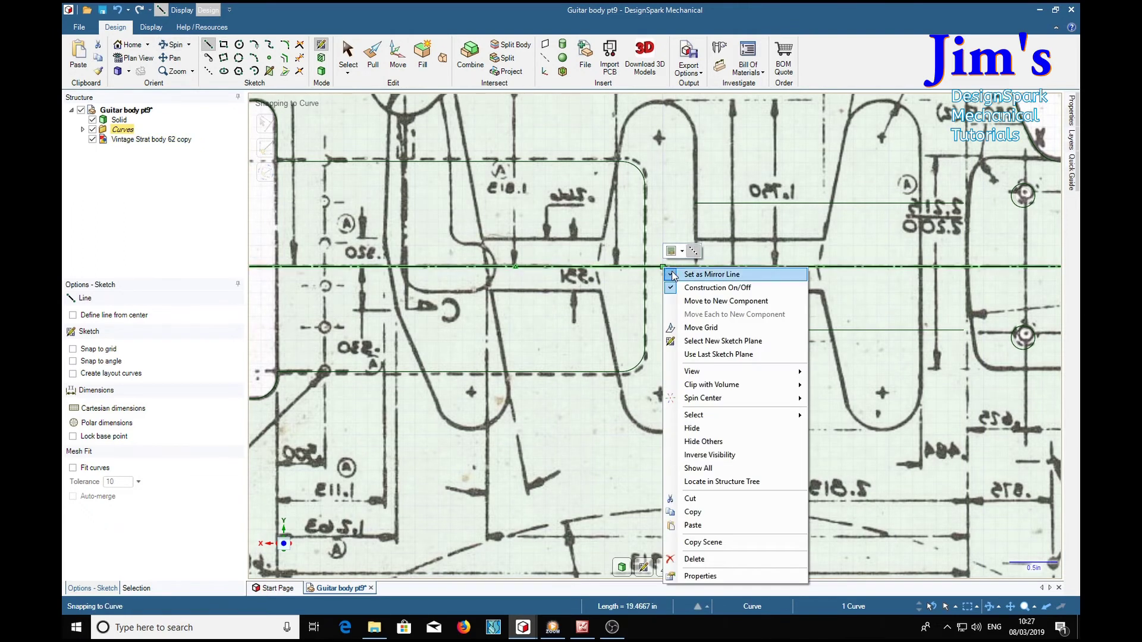
left_click(727, 274)
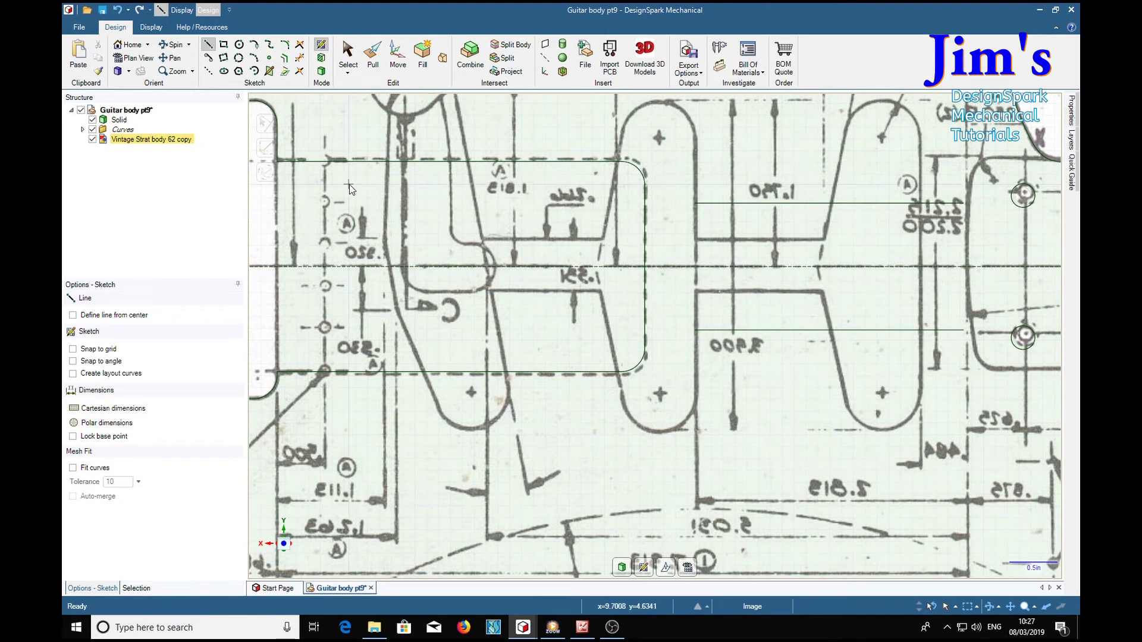
key("d")
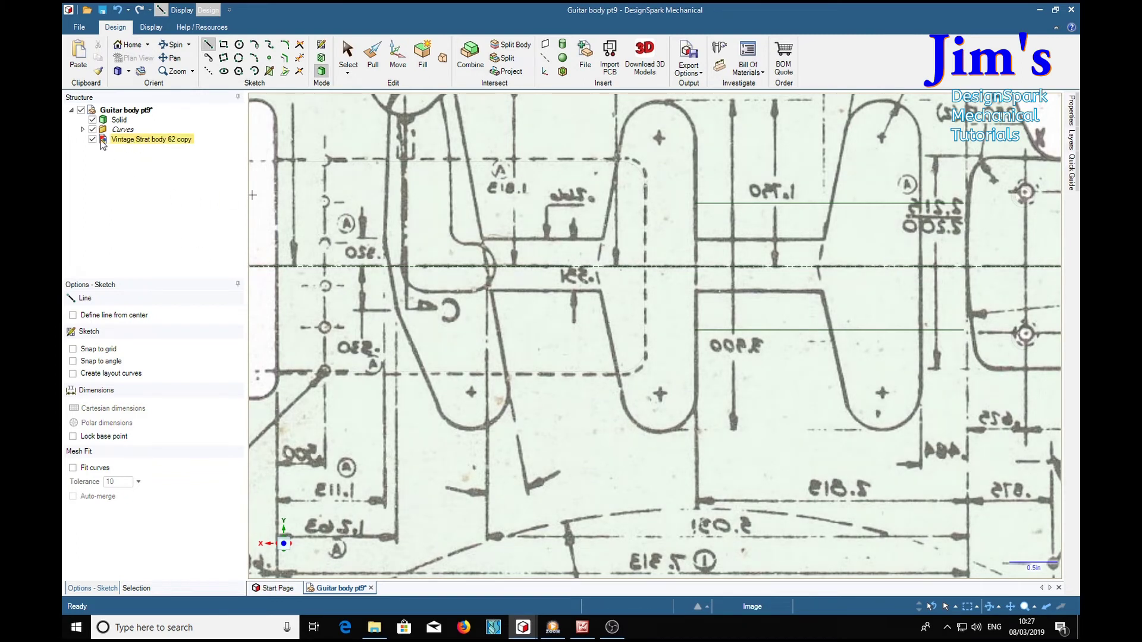
left_click(93, 140)
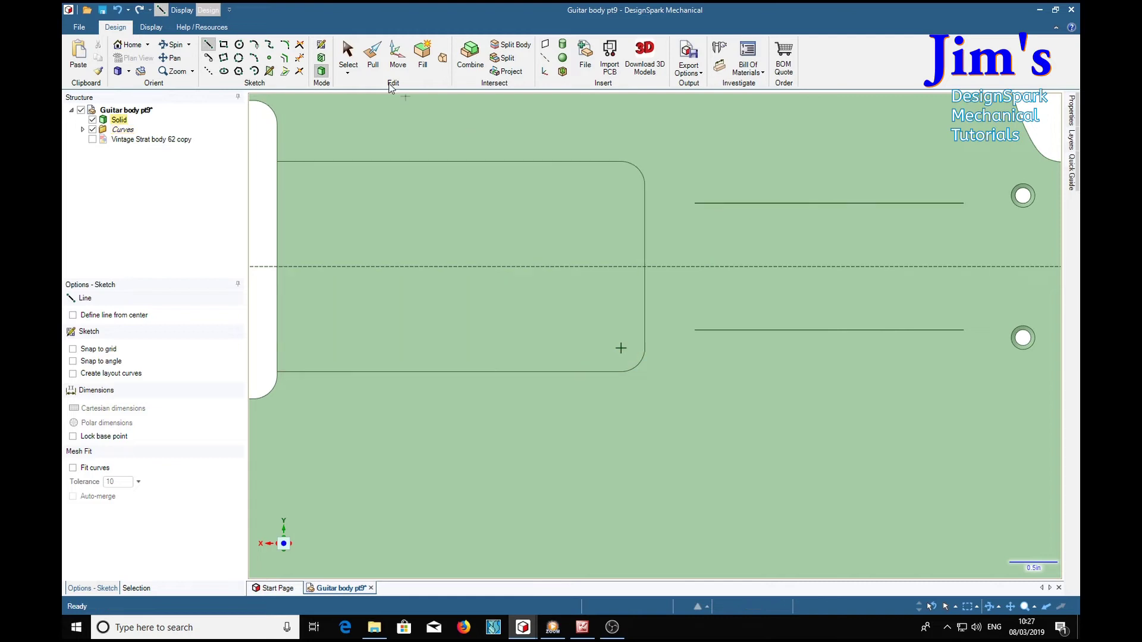
left_click(345, 56)
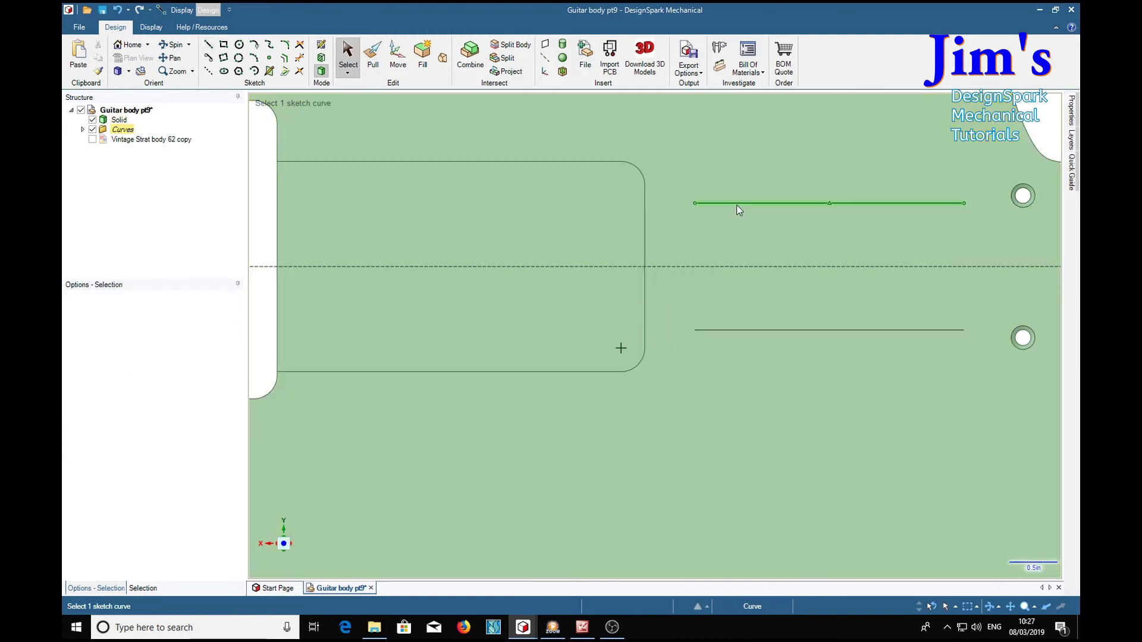
Step: Section the body along one of the two mirrored lines beside the rear pocket and view the section squarely from the side
left_click(737, 204)
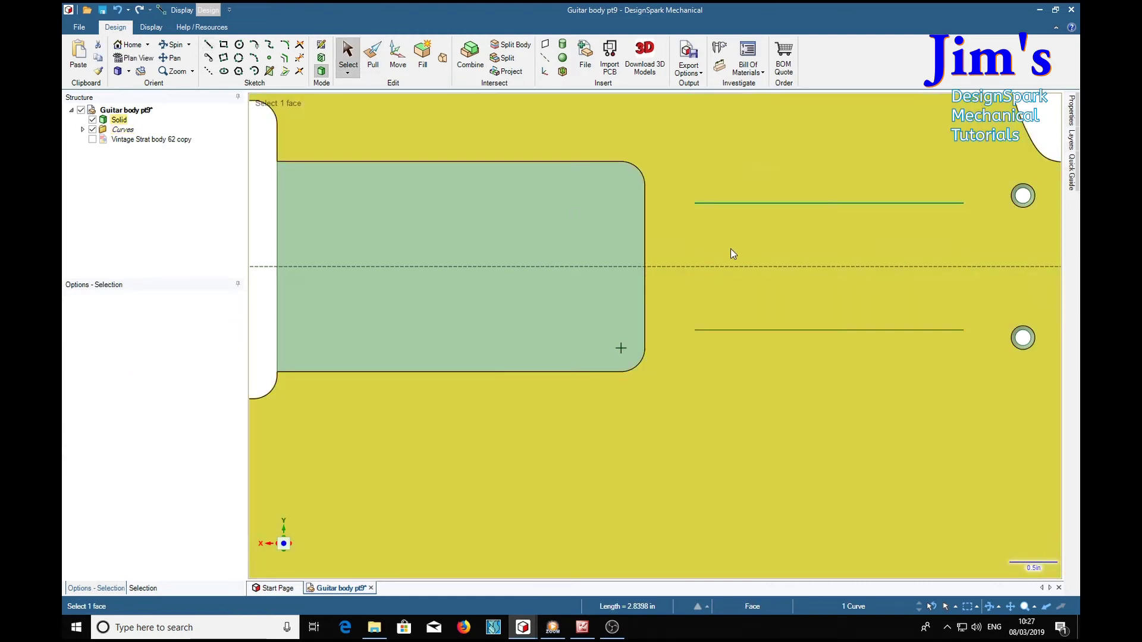
key("x")
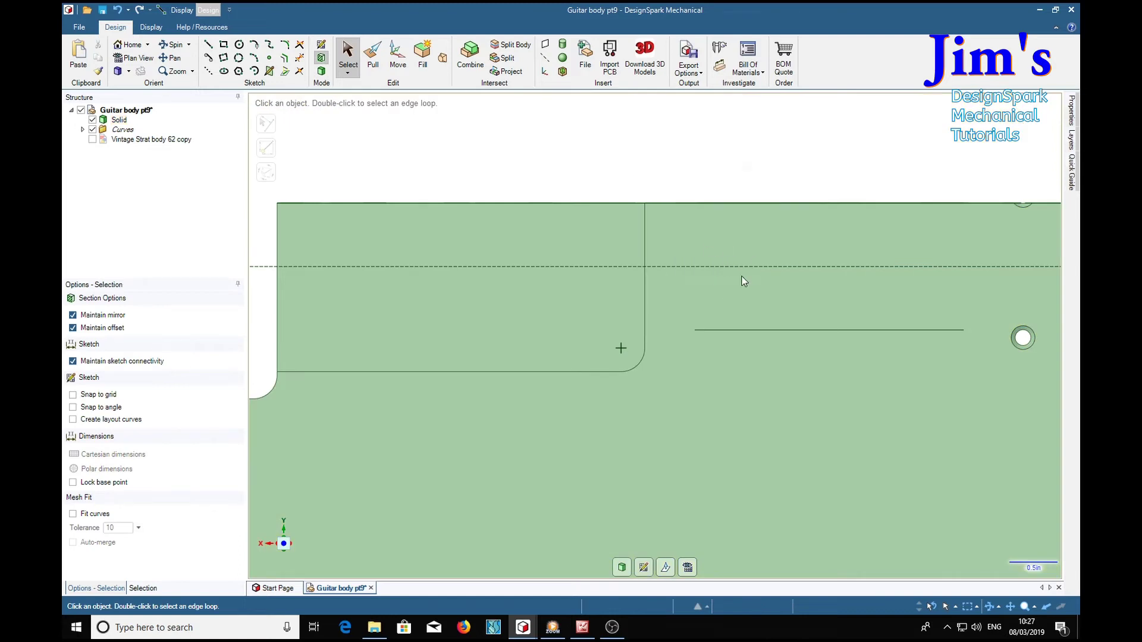
middle_click_drag(724, 185, 735, 473)
middle_click_drag(556, 469, 867, 455)
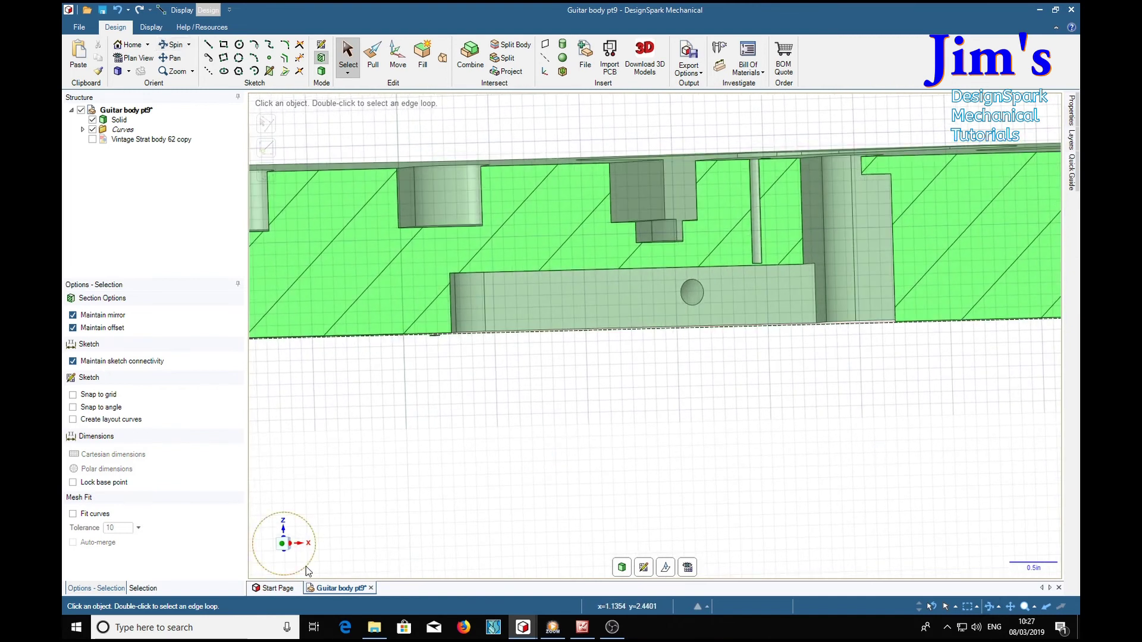
left_click(282, 543)
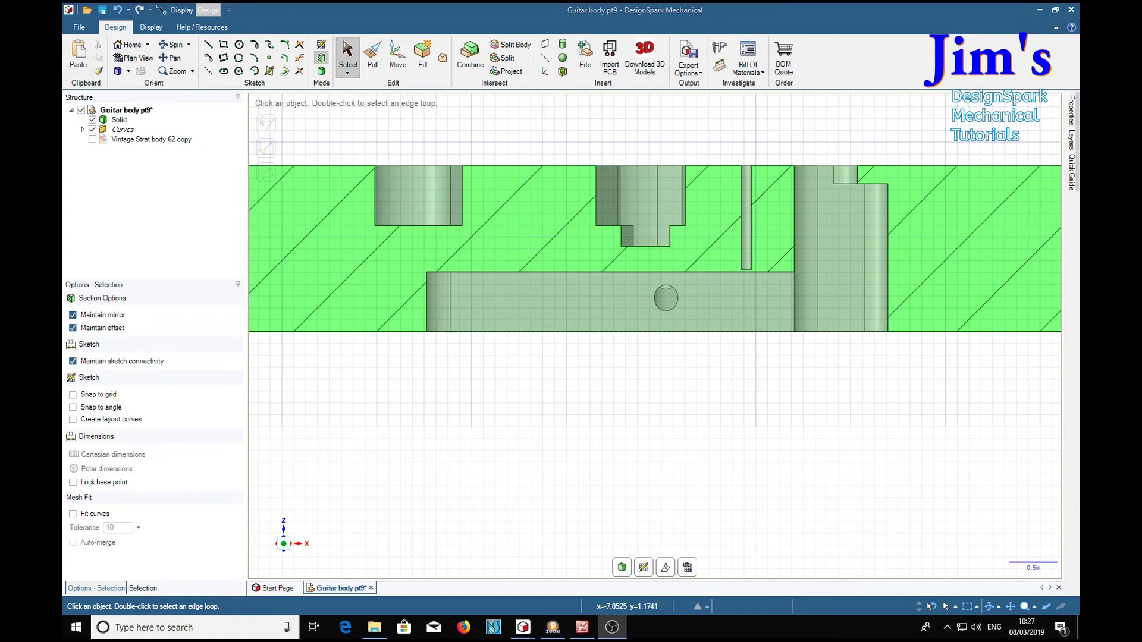
Step: Switch to Microsoft Office Picture Manager and compare the blueprint's centre-line section with the model, checking the angled holes' offset, length, angle and diameter
left_click_drag(1081, 103, 928, 1)
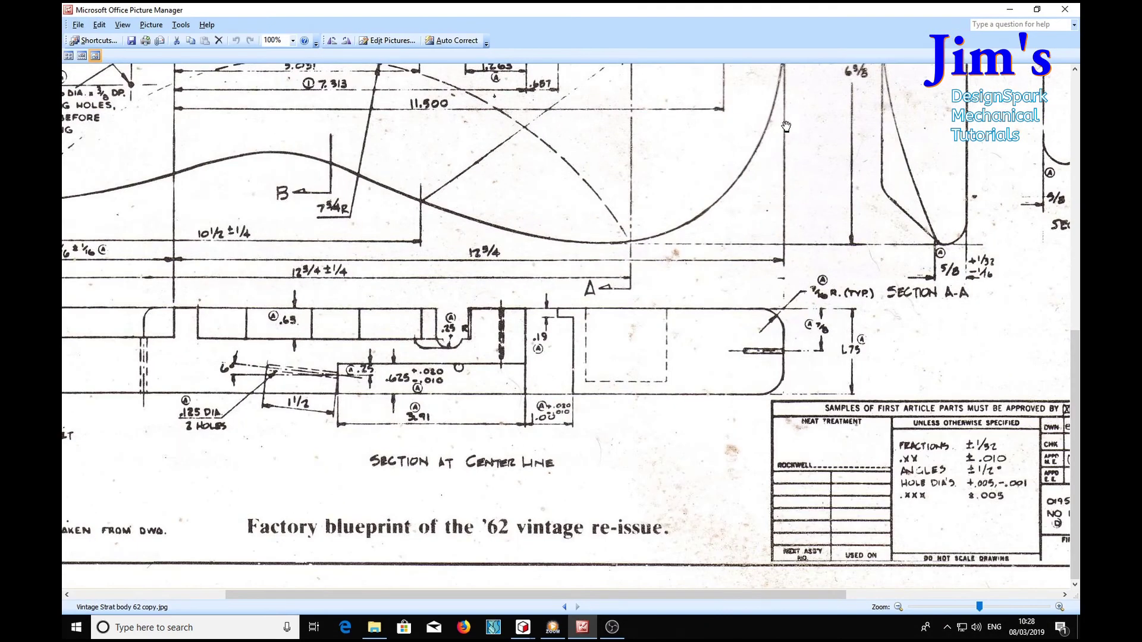
left_click(1037, 10)
left_click_drag(512, 33, 1005, 1)
left_click(1037, 9)
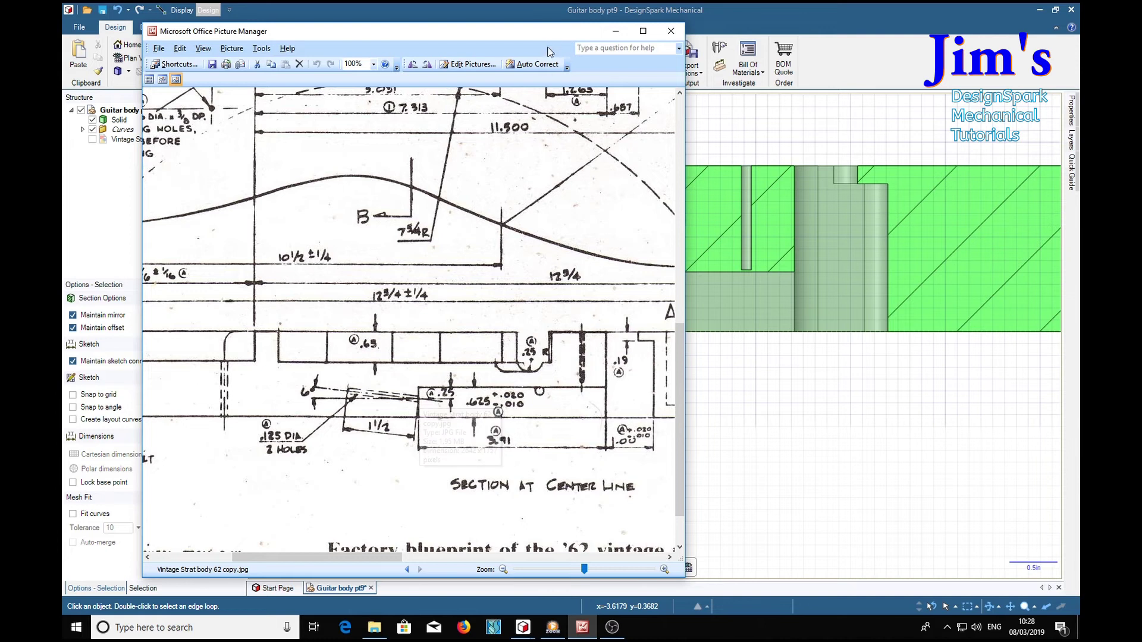
left_click_drag(550, 34, 586, 398)
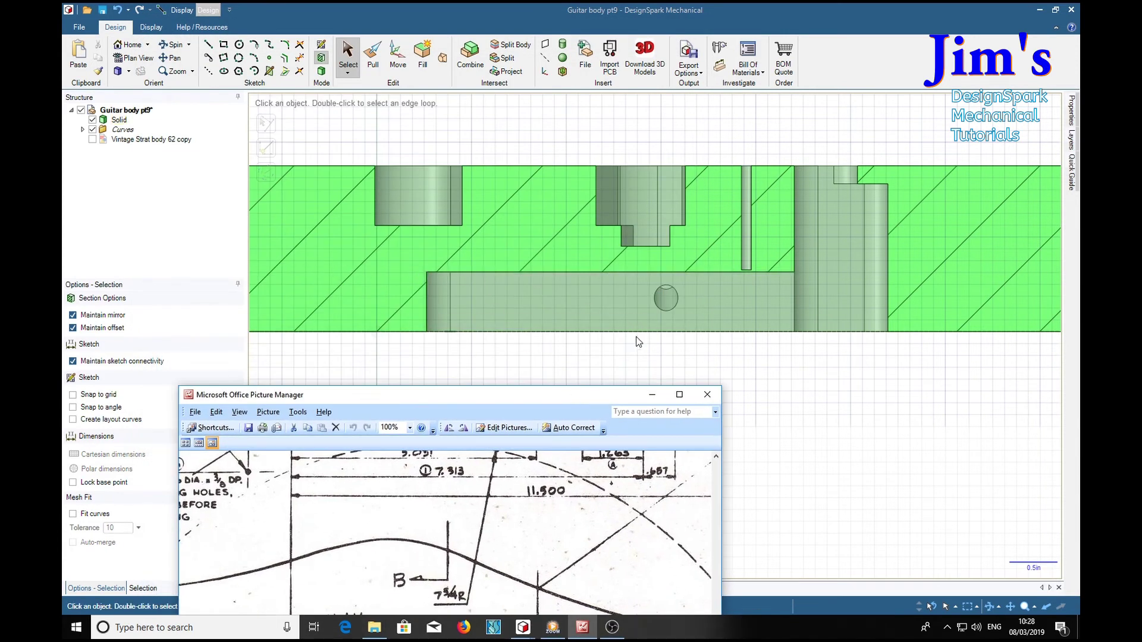
scroll(553, 292, "down", 3)
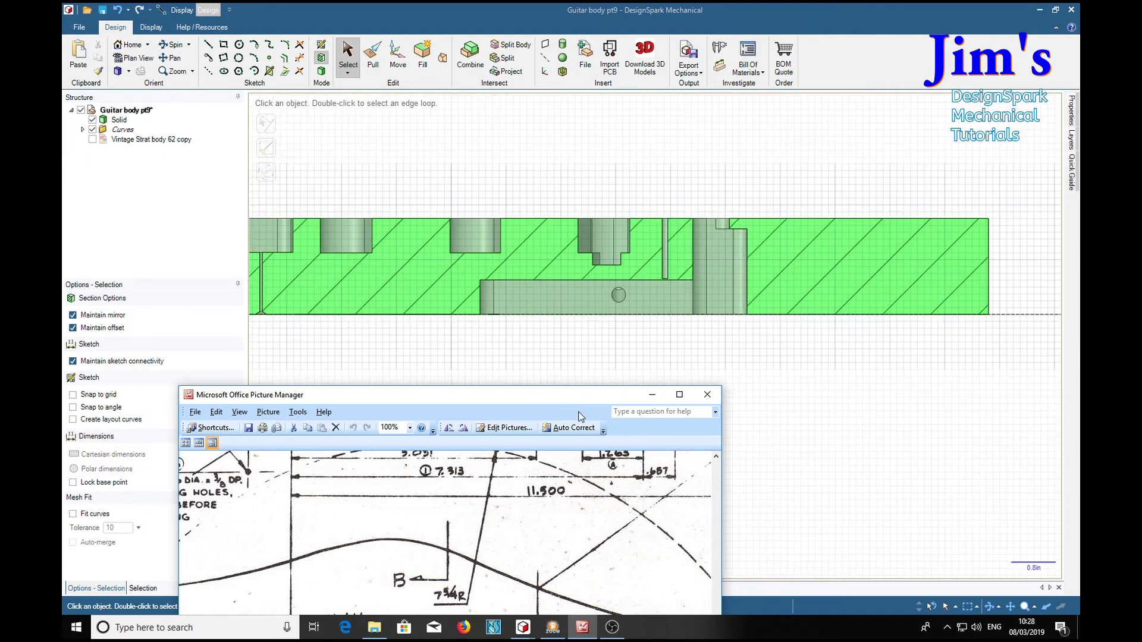
left_click_drag(587, 400, 1014, 104)
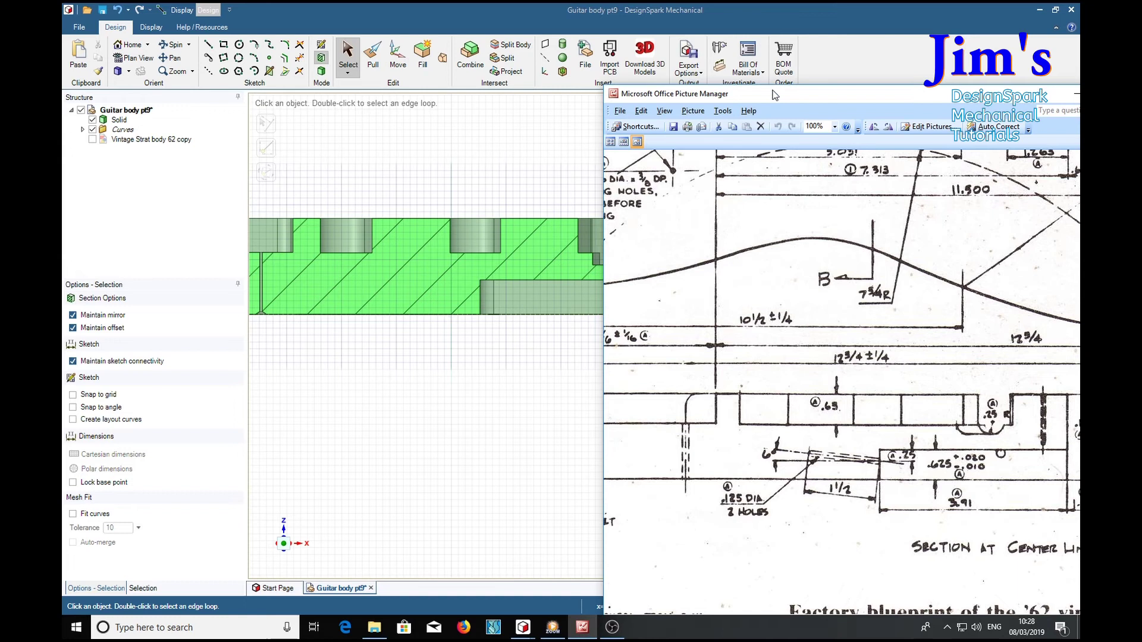
left_click_drag(767, 101, 1079, 119)
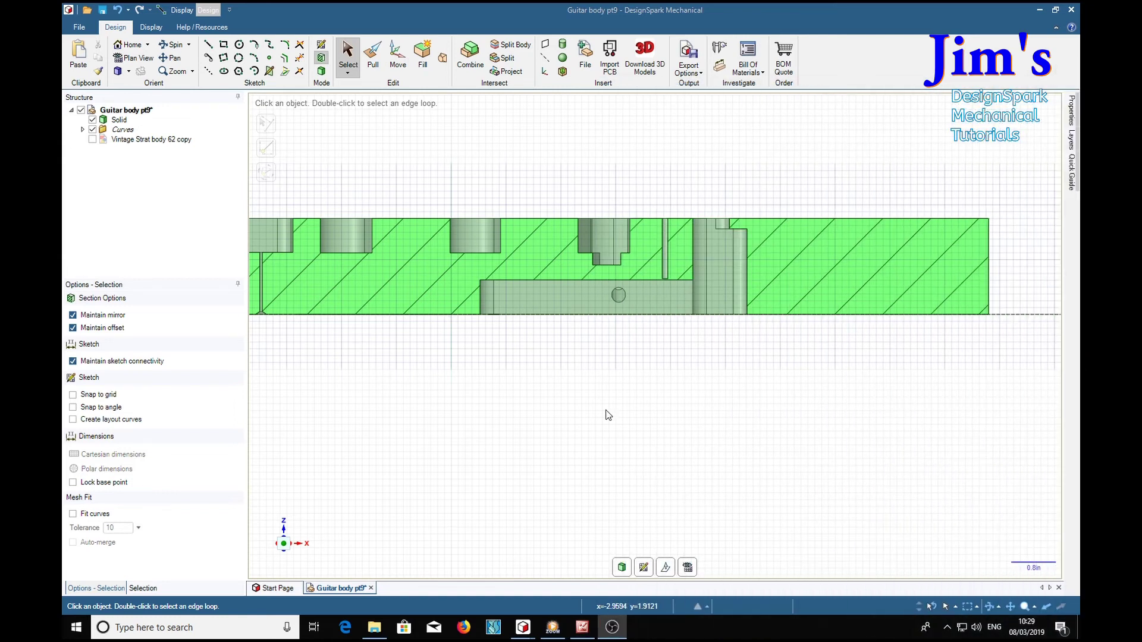
Step: Start a sketch line on the rear pocket's end wall, .25 in from the corner at the pocket floor
scroll(435, 299, "up", 2)
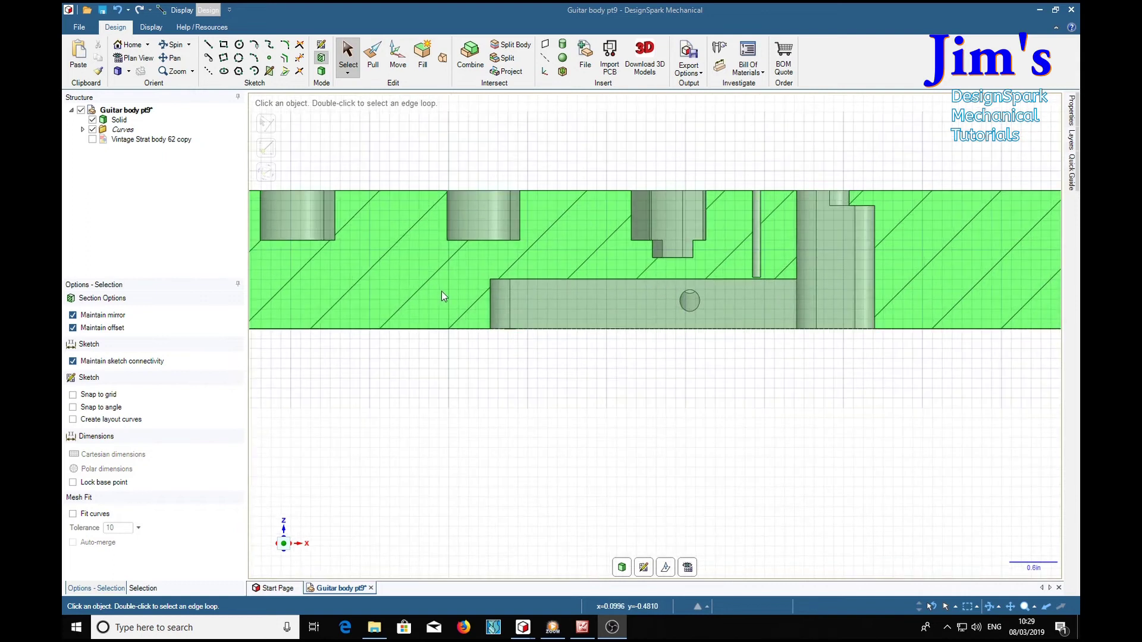
middle_click_drag(444, 295, 531, 334, "shift")
scroll(573, 327, "up", 1)
scroll(597, 327, "up", 1)
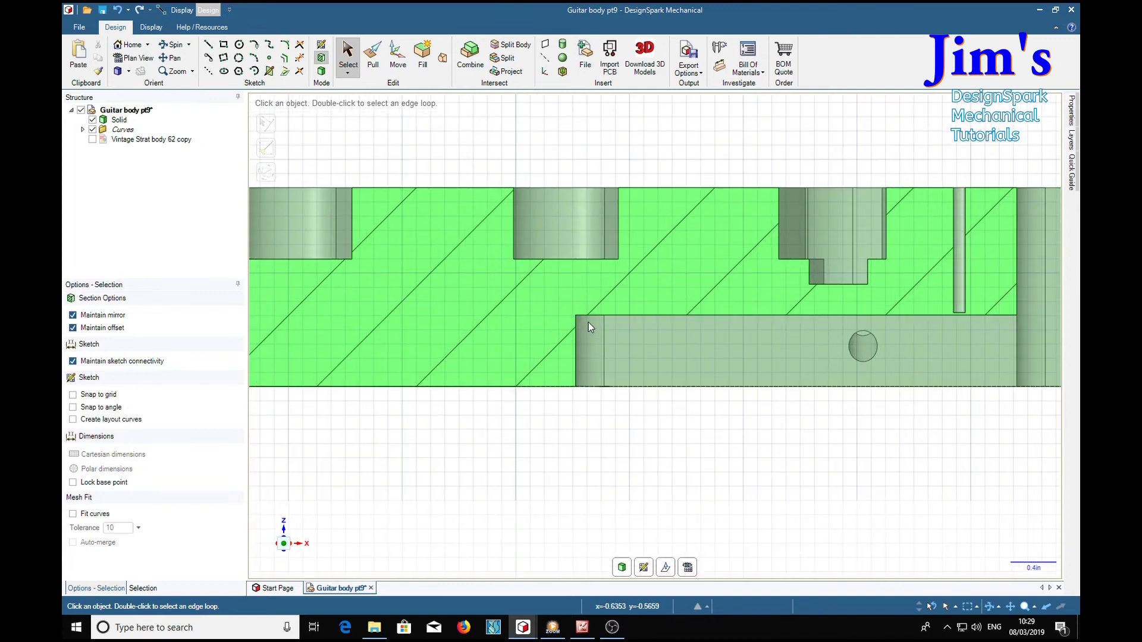
left_click(575, 326)
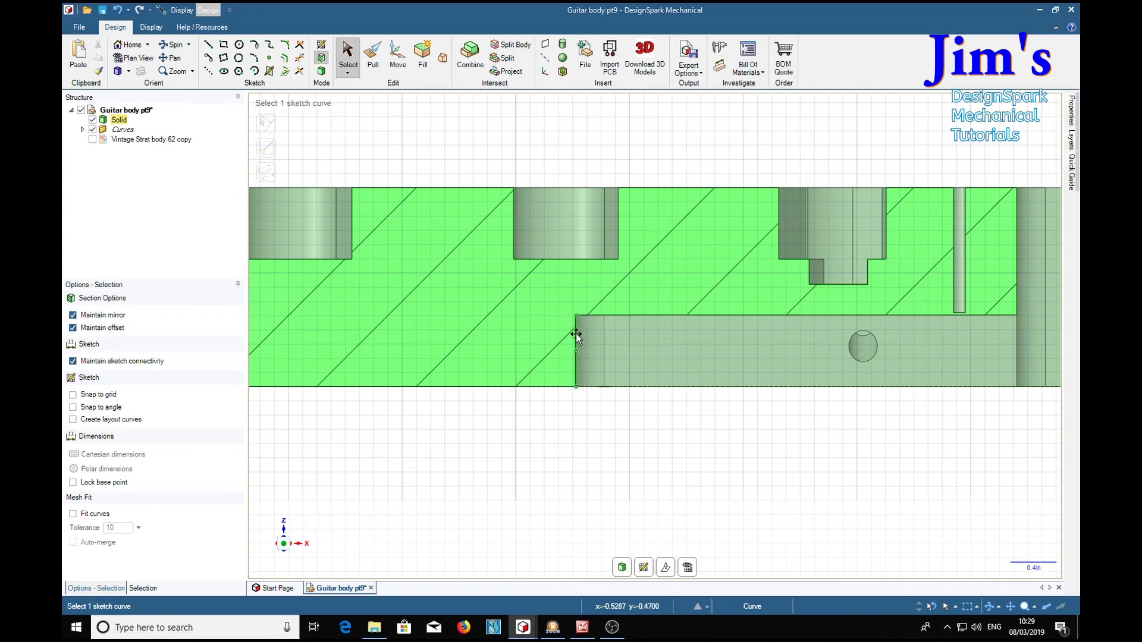
key("Escape")
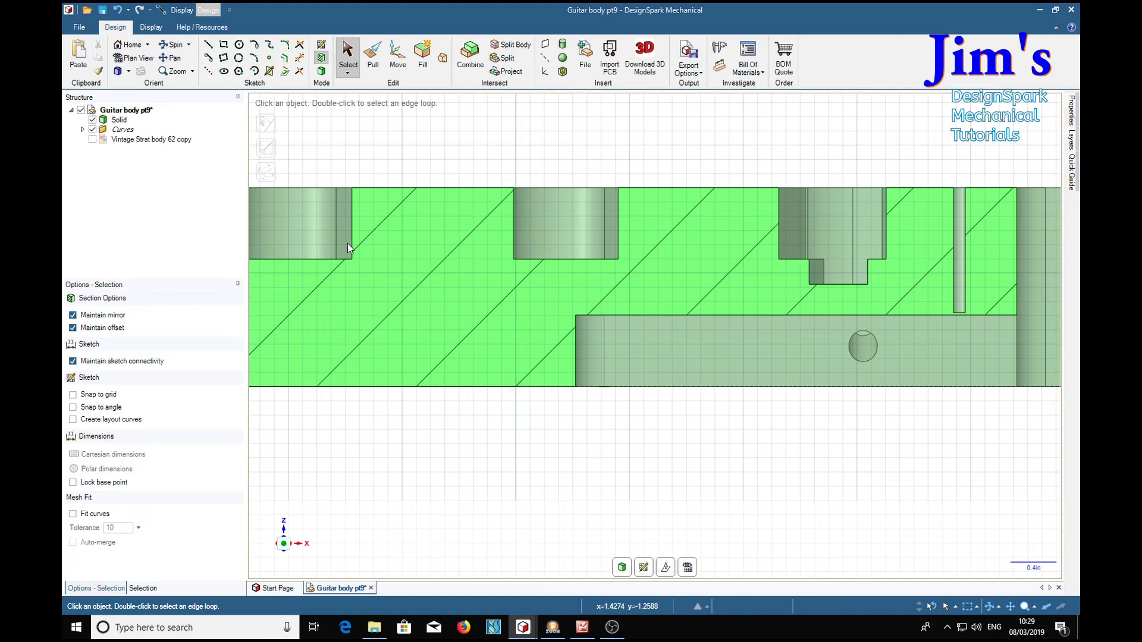
left_click(207, 46)
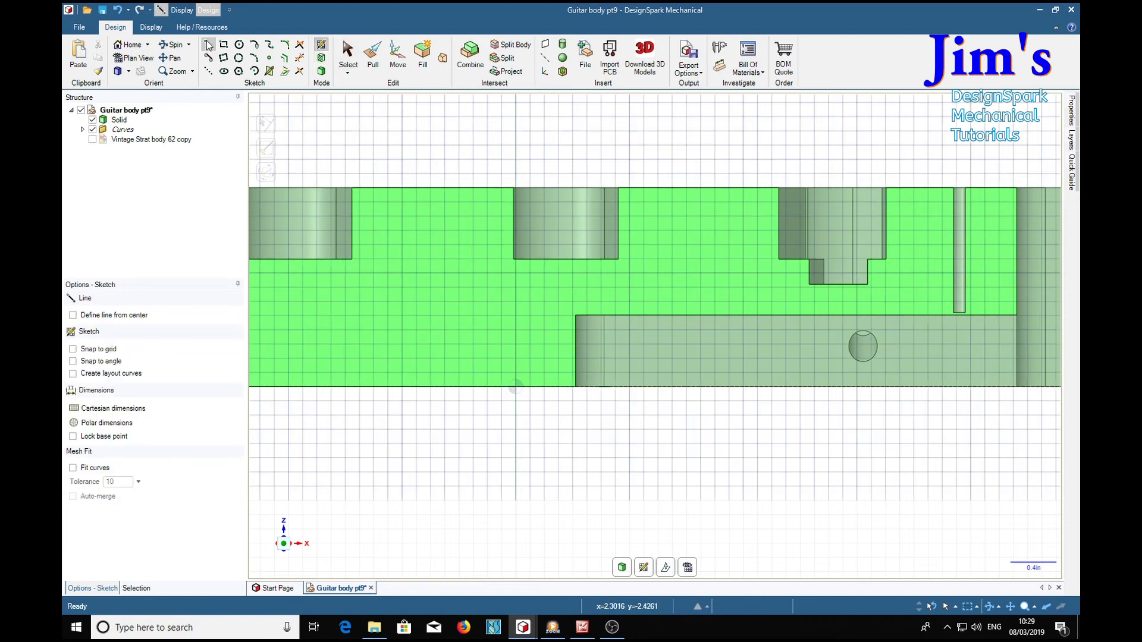
left_click(576, 316)
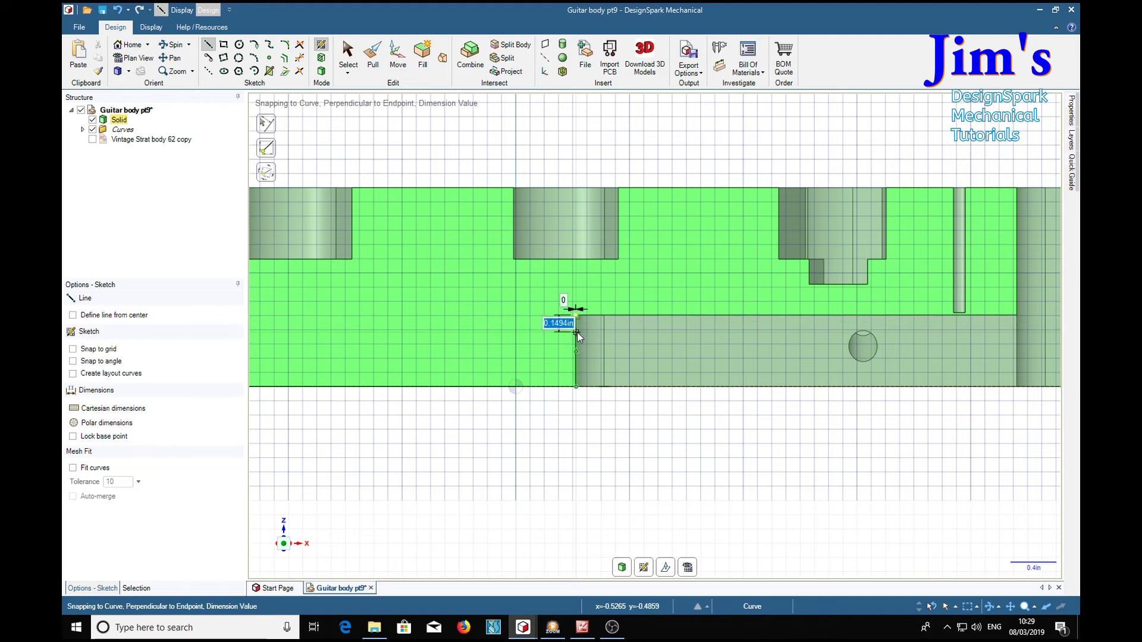
key("BackSpace")
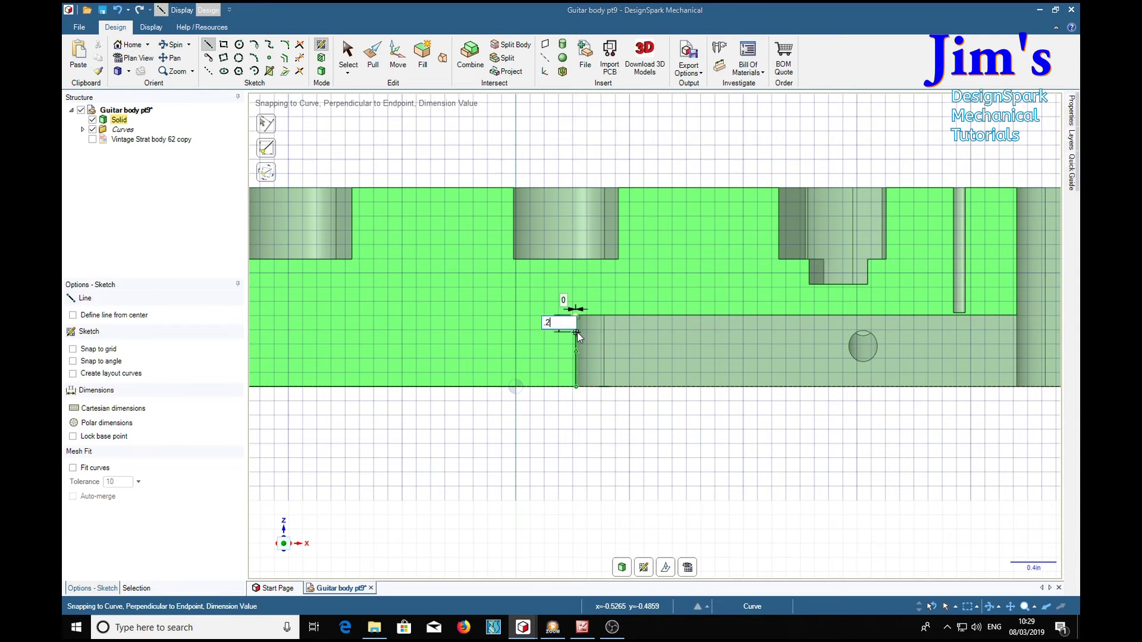
key("Return")
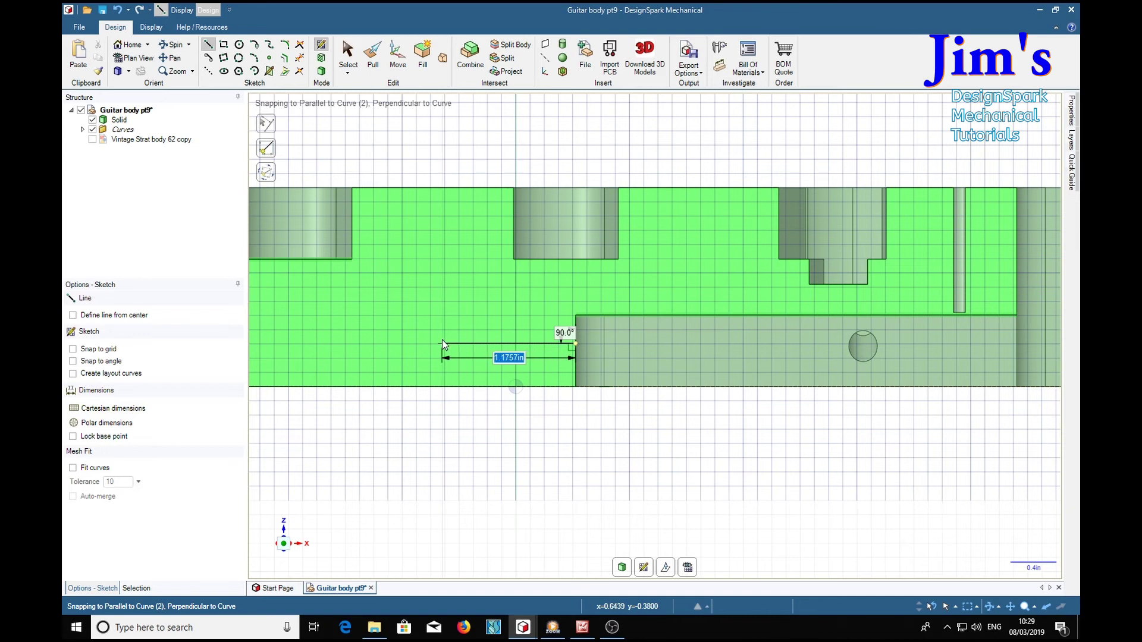
Step: Finish the line into the solid body, 1.5 in long at 84° to the pocket's end wall
type("1.5")
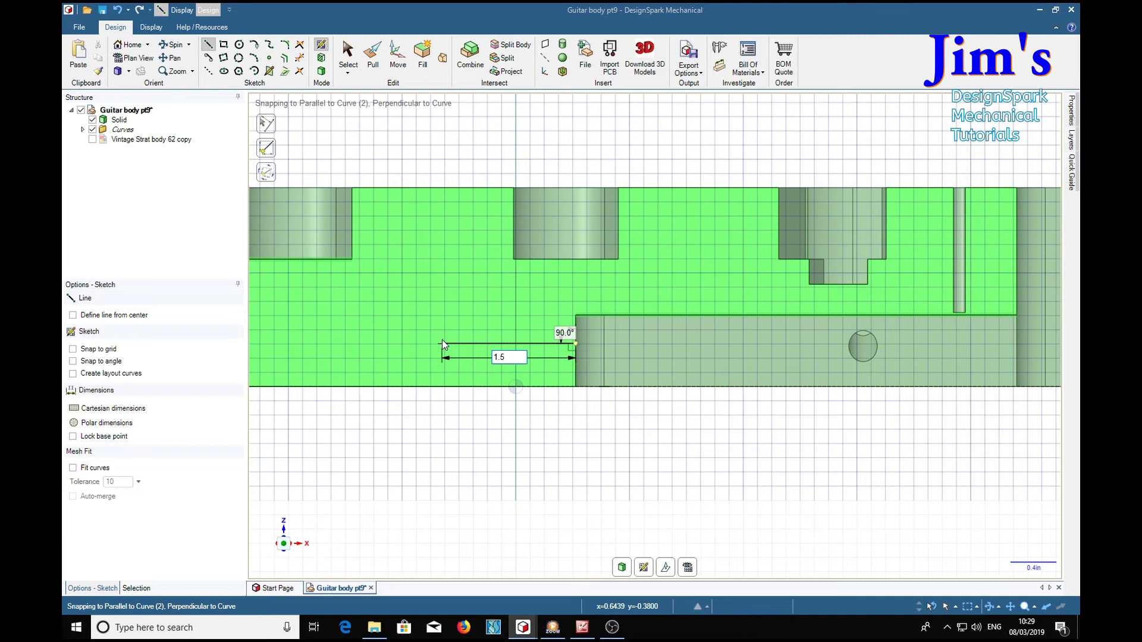
key("Tab")
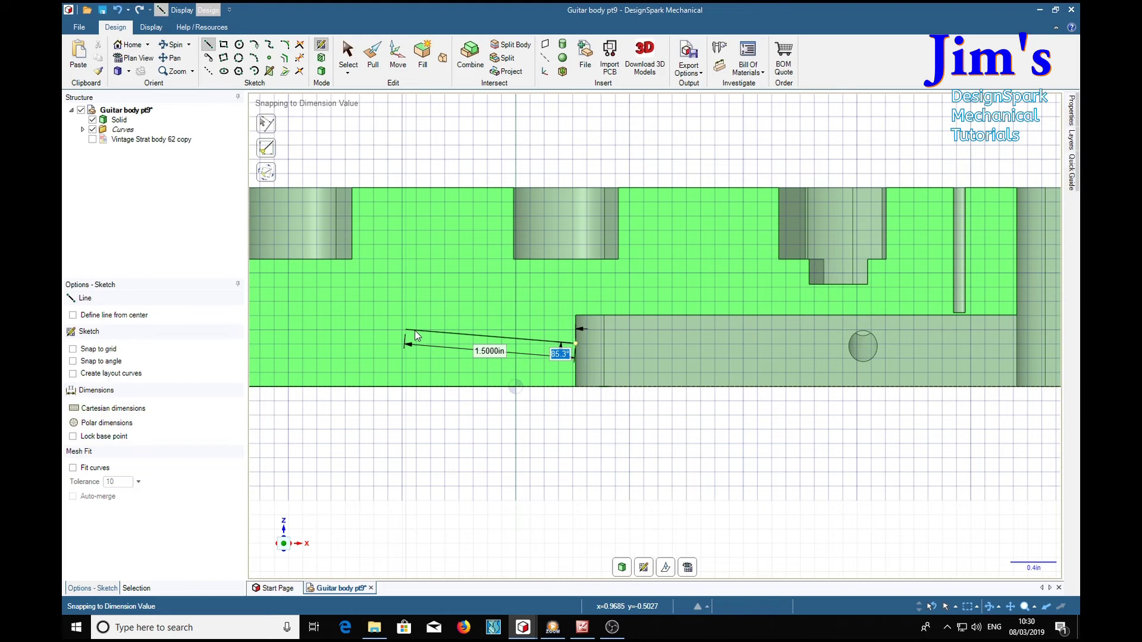
type("84")
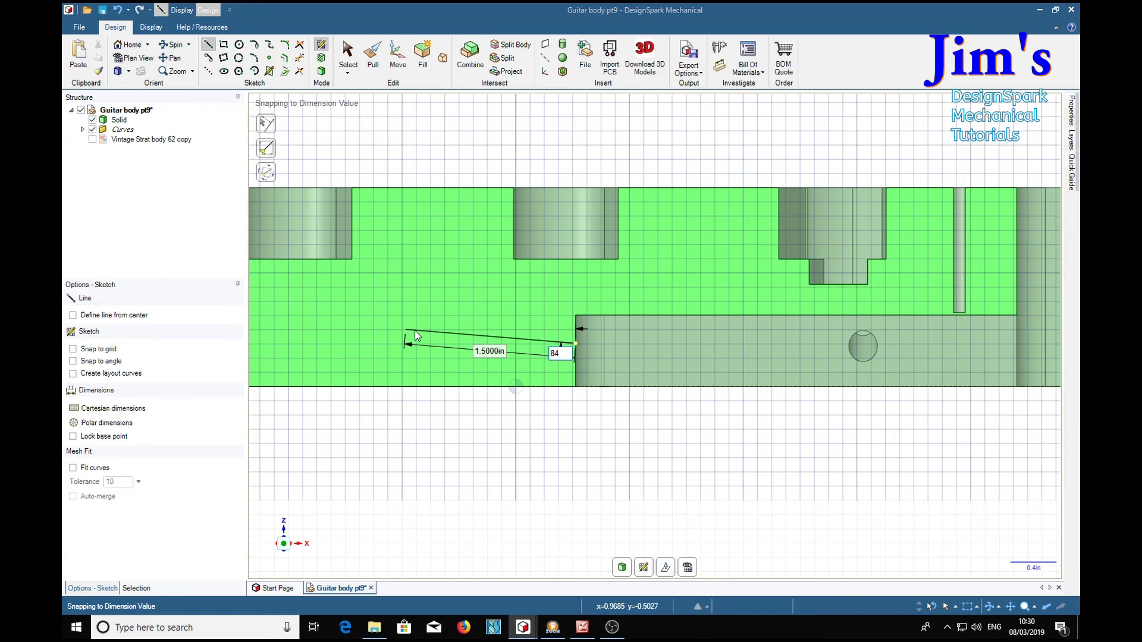
key("Return")
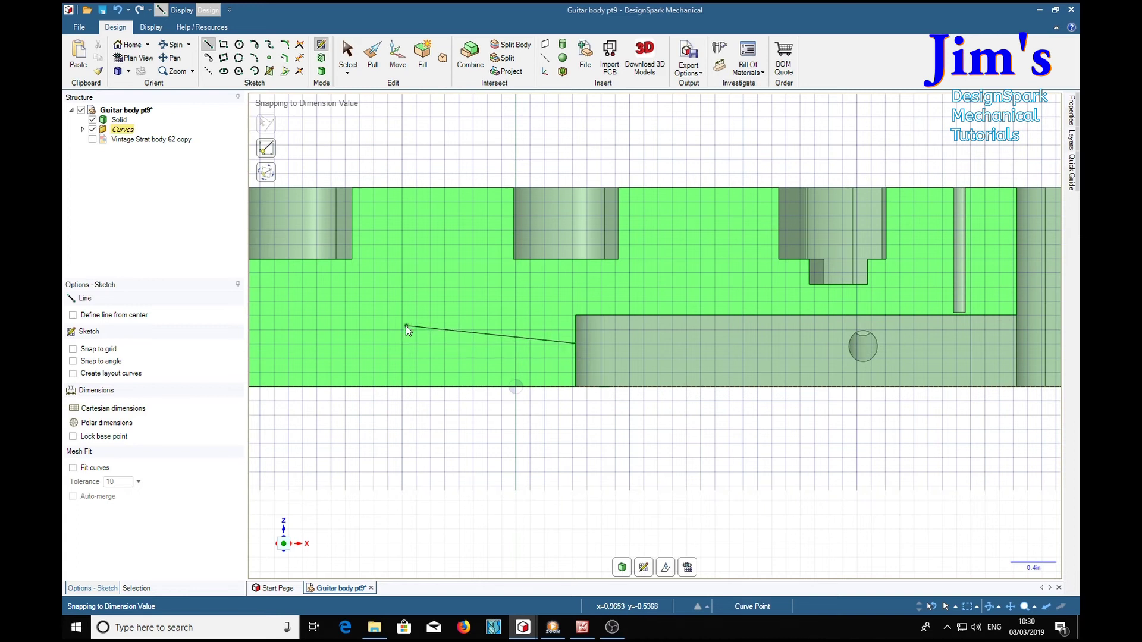
key("Escape")
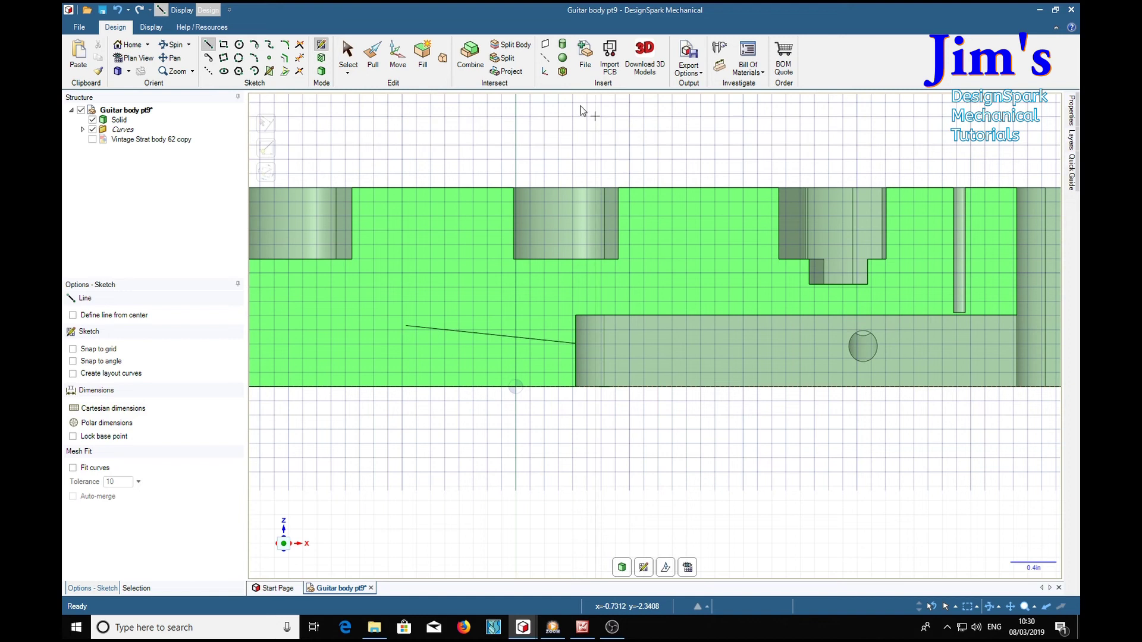
Step: Extend the angled line along its own direction past the body's back by moving its pocket-side end point about 5.55 in
left_click(398, 57)
left_click(575, 345)
mouse_move(623, 353)
left_mouse_down()
mouse_move(1061, 394)
mouse_move(1041, 393)
left_mouse_up()
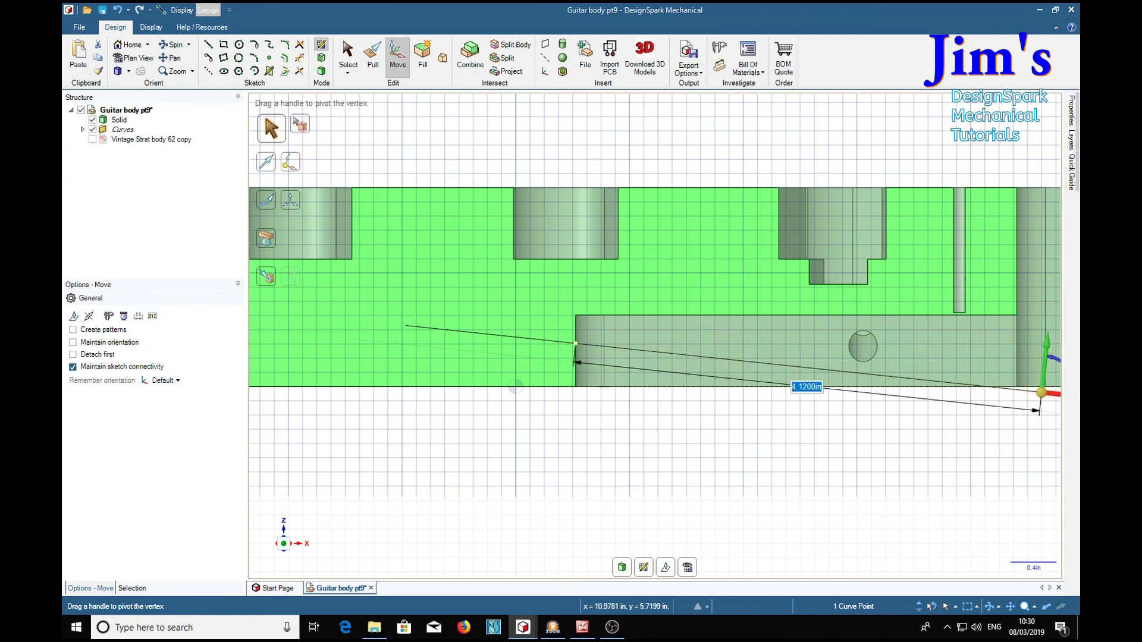
middle_click_drag(971, 462, 674, 462, "shift")
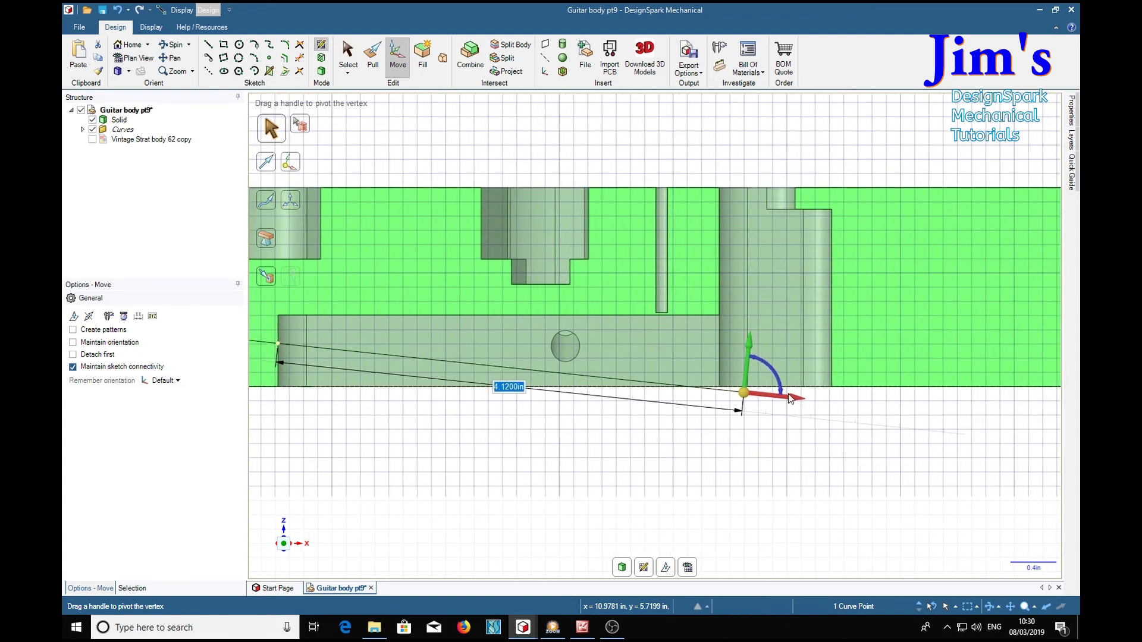
left_click_drag(794, 399, 932, 432)
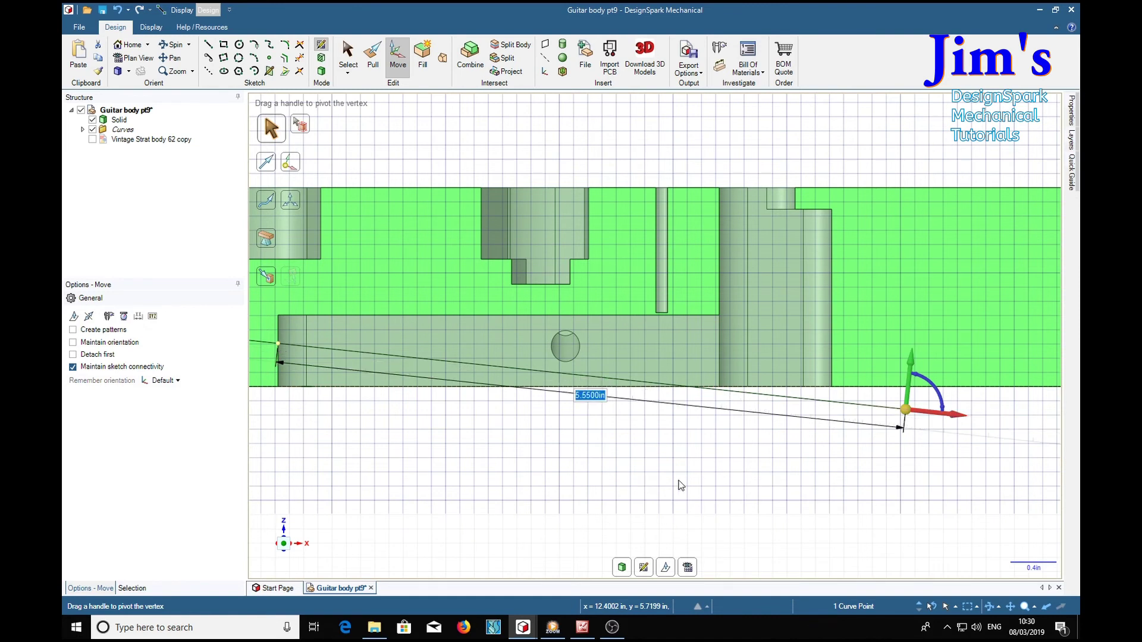
Step: Return to 3D mode, deselect the moved end point and view the extended line across the rear pocket at an angle
key("d")
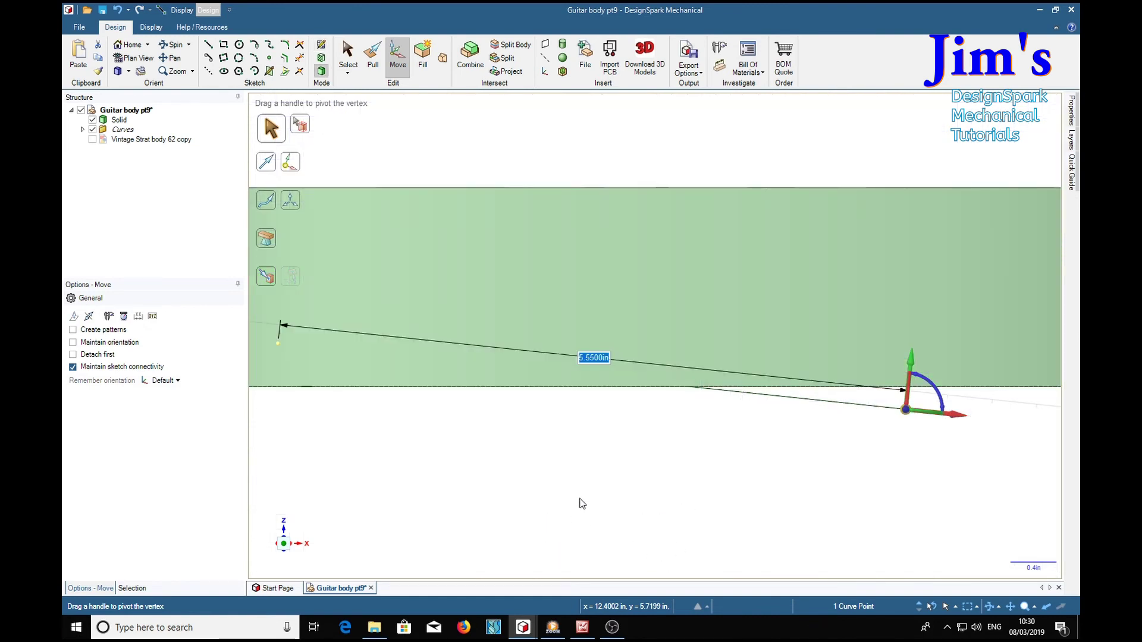
mouse_move(562, 513)
middle_mouse_down()
mouse_move(561, 469)
mouse_move(501, 489)
mouse_move(481, 474)
middle_mouse_up()
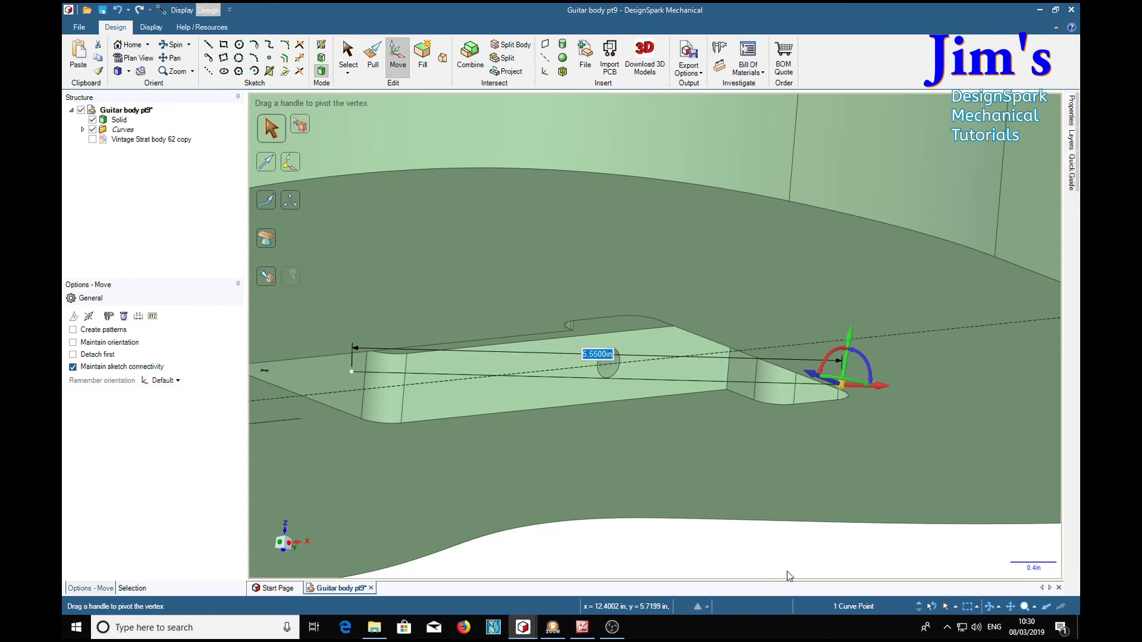
key("Escape")
middle_click_drag(810, 558, 765, 524)
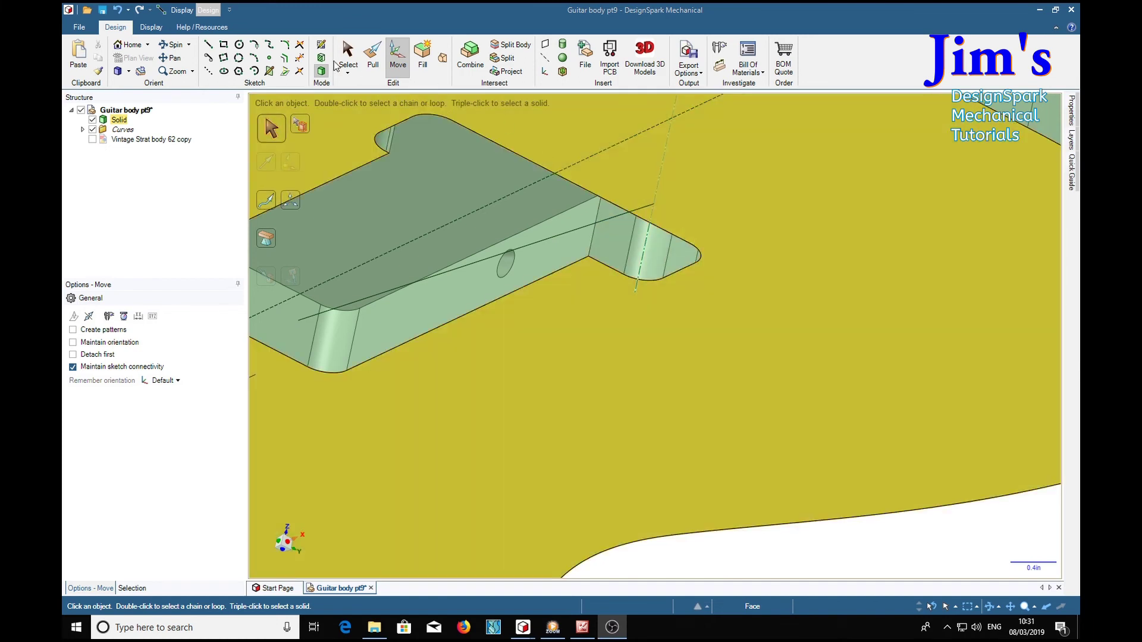
Step: Draw a .125 in diameter circle centred on the angled line's outer end point, on a plane perpendicular to the line
left_click(351, 56)
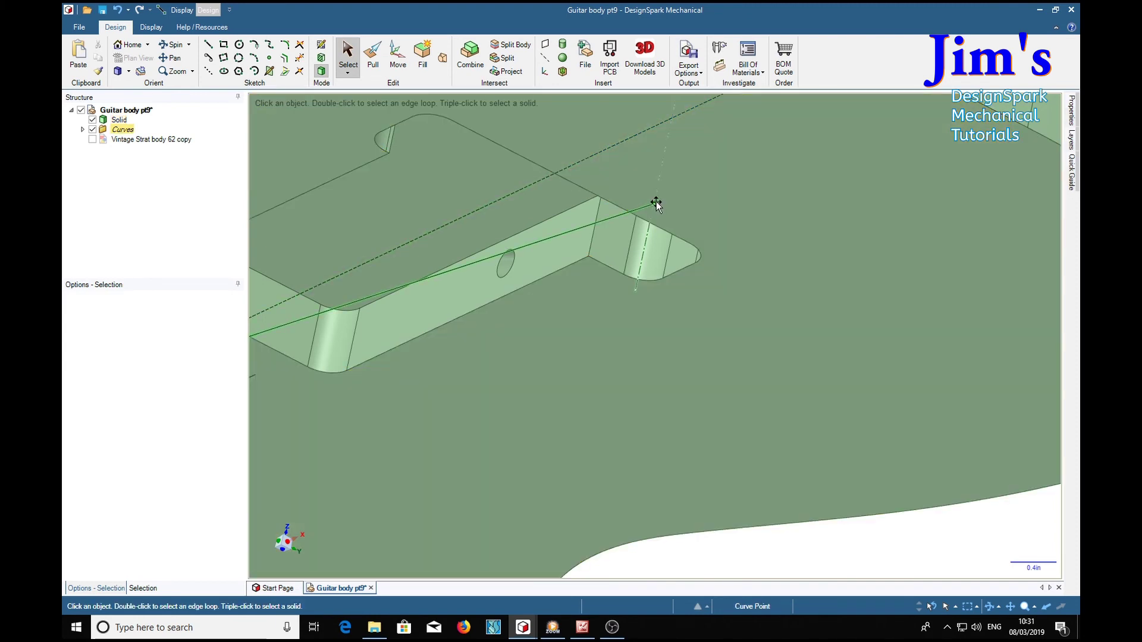
left_click(647, 205)
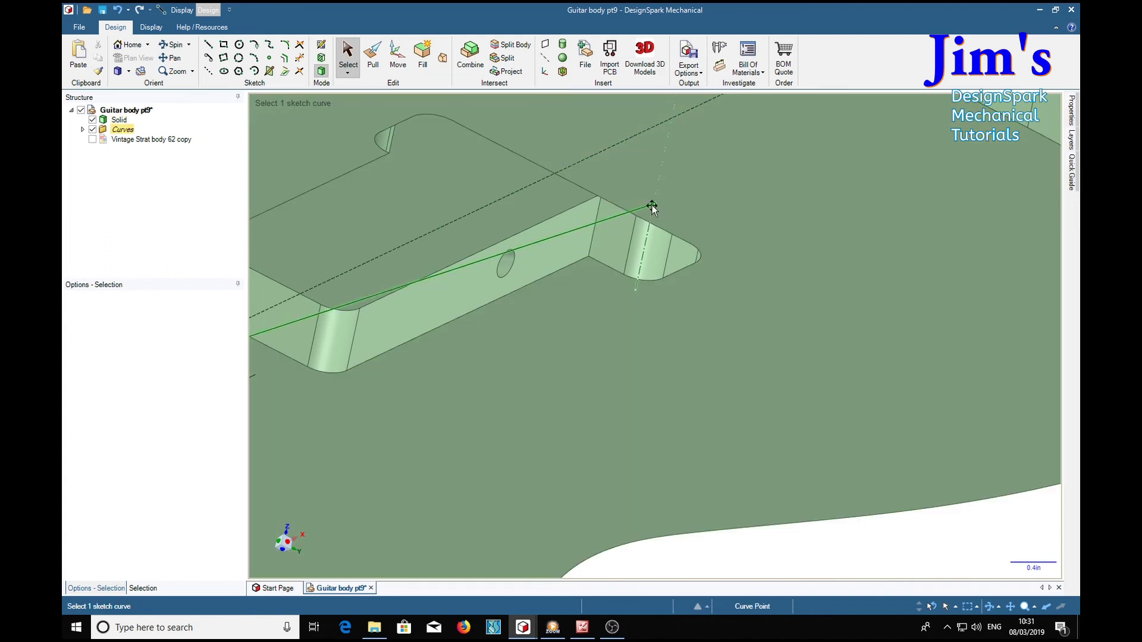
left_click(652, 205)
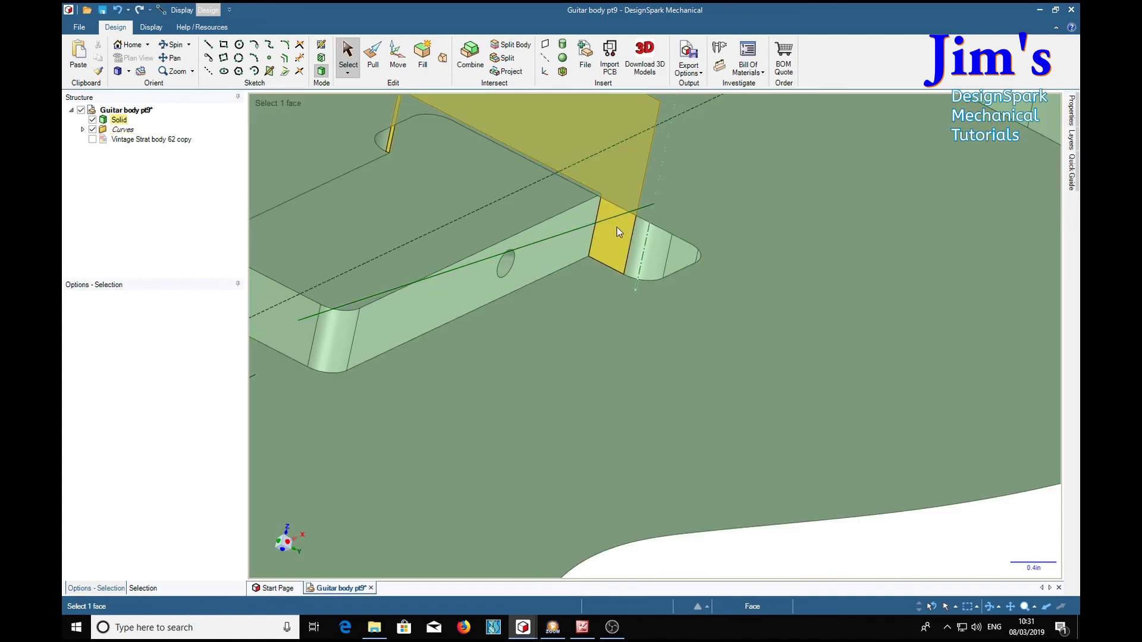
left_click(619, 221)
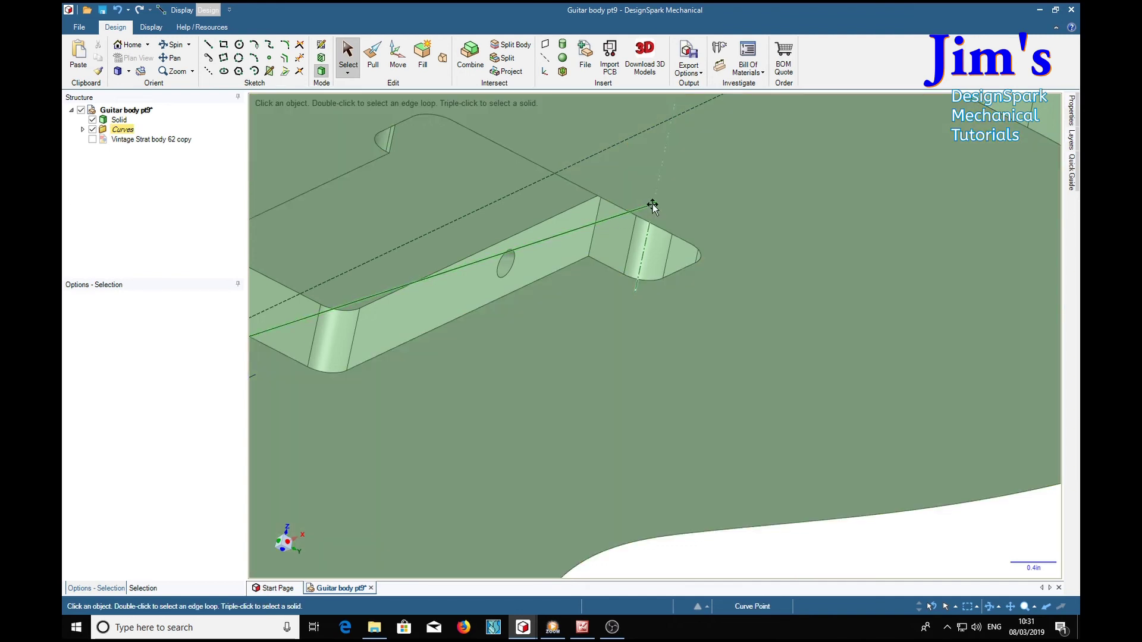
left_click(619, 215)
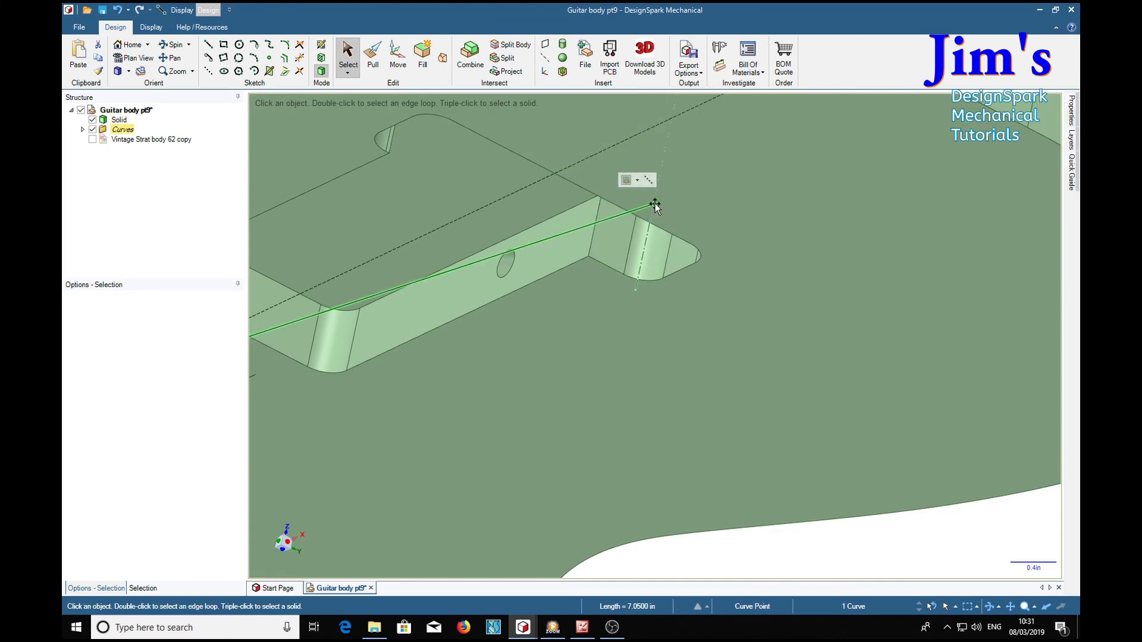
left_click(655, 202)
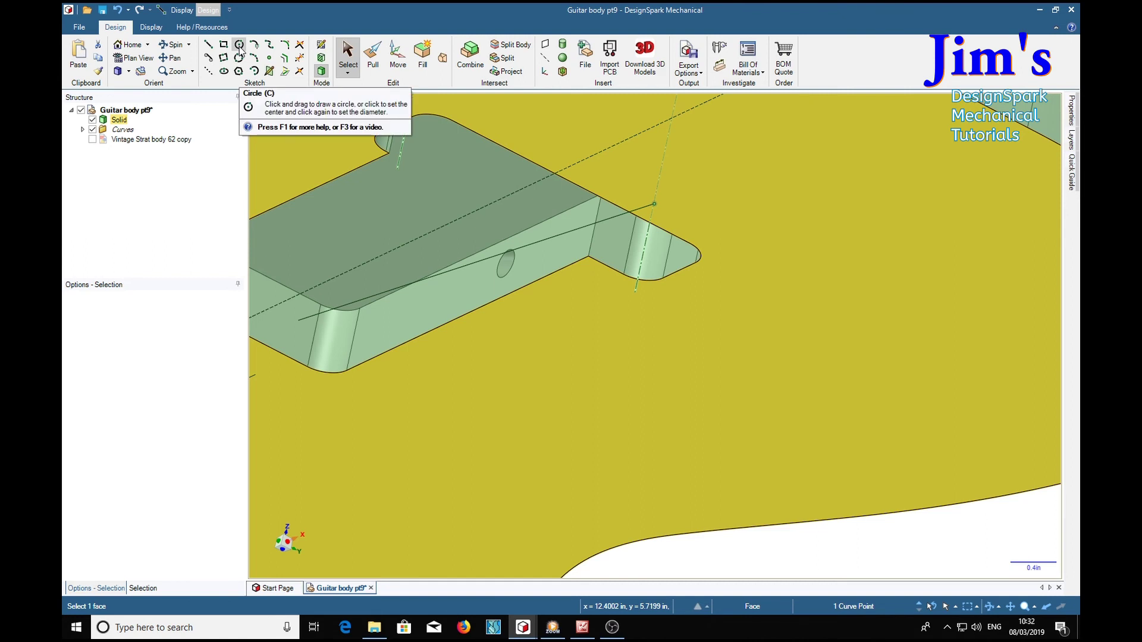
left_click(240, 47)
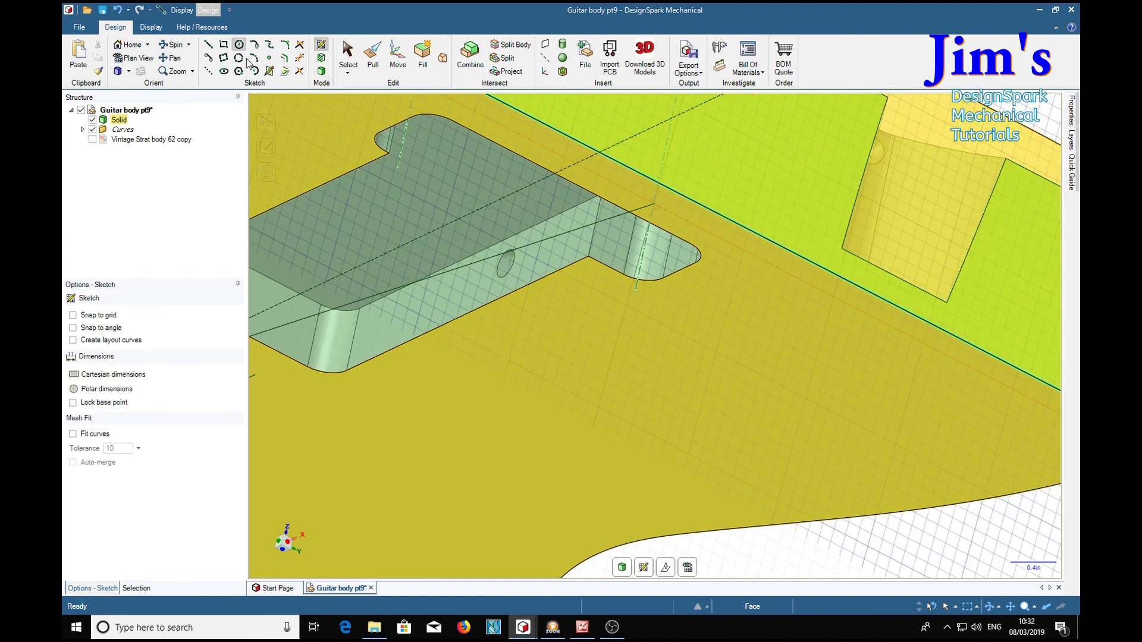
left_click(563, 113)
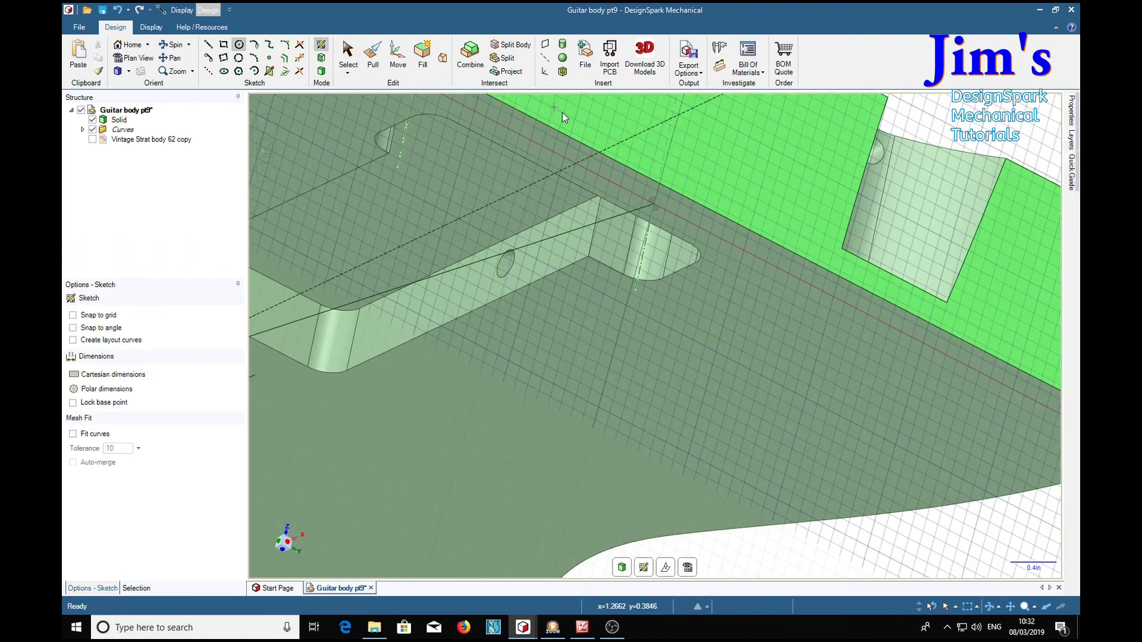
left_click(655, 203)
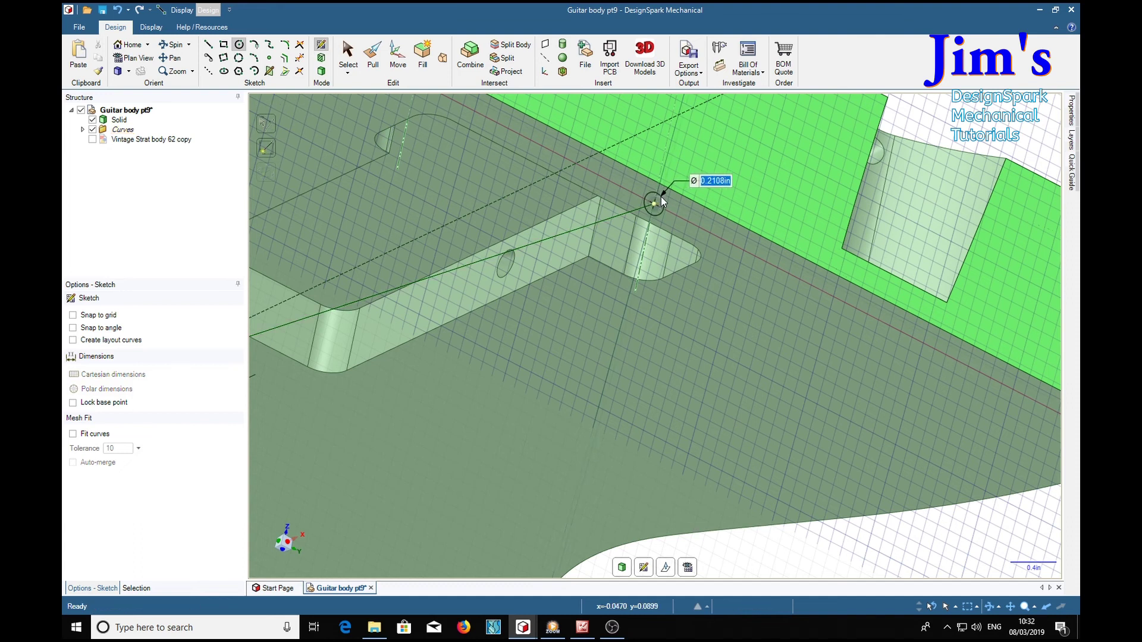
type(".125")
key("Return")
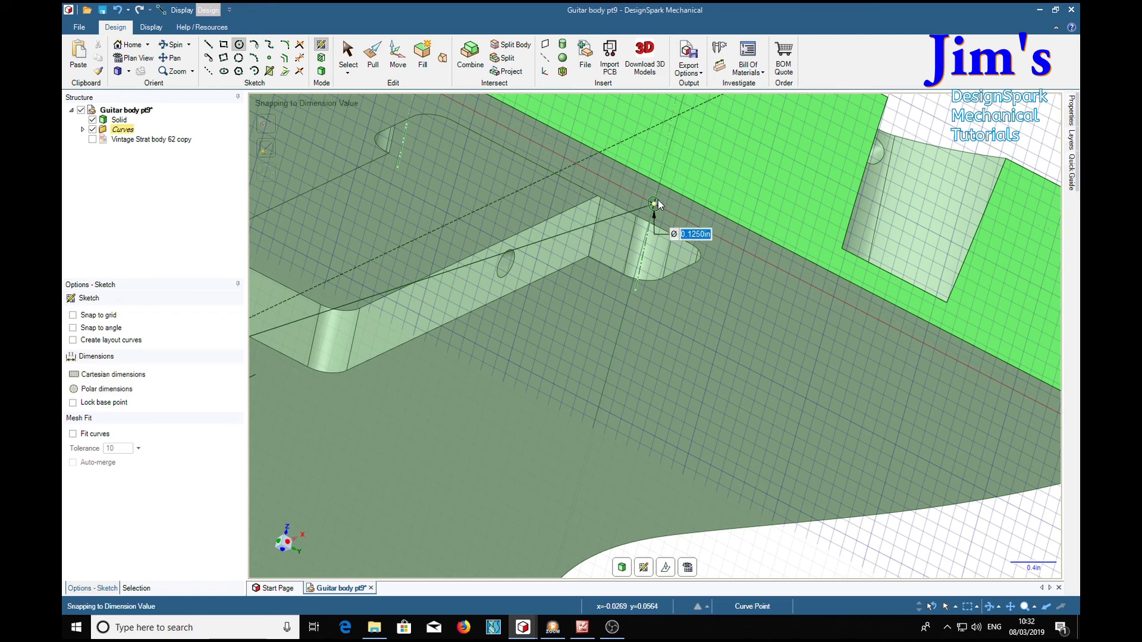
Step: Sweep the circle along the full angled line as a cut to make the hole in the rear pocket's end wall
scroll(622, 207, "up", 1)
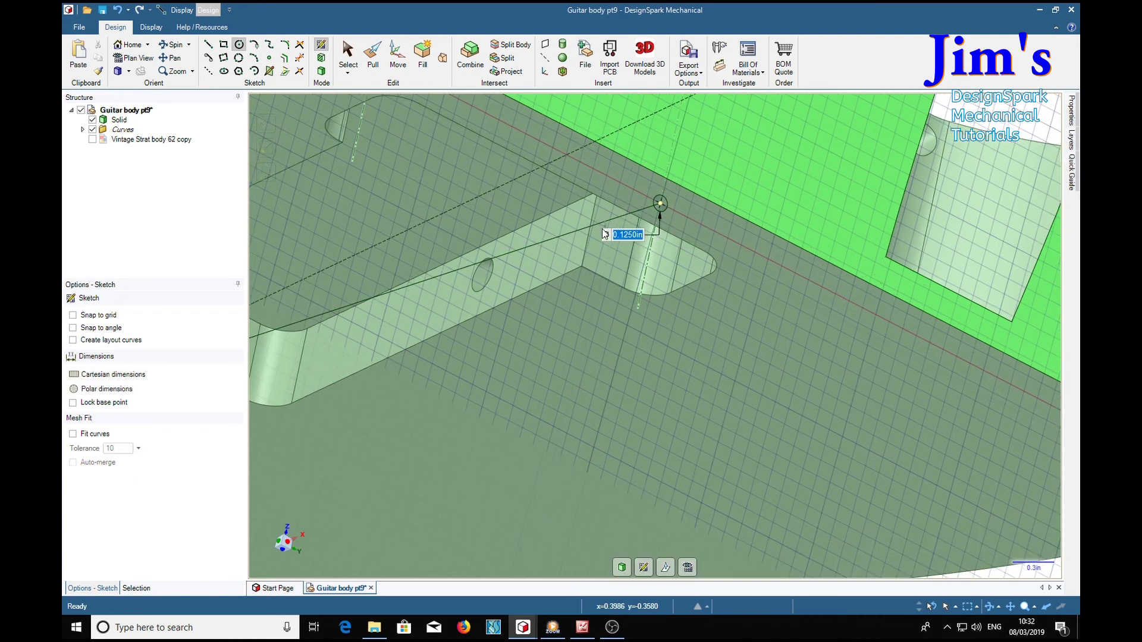
mouse_move(587, 255)
middle_mouse_down("shift")
mouse_move(615, 263)
mouse_move(718, 217)
mouse_move(840, 215)
middle_mouse_up("shift")
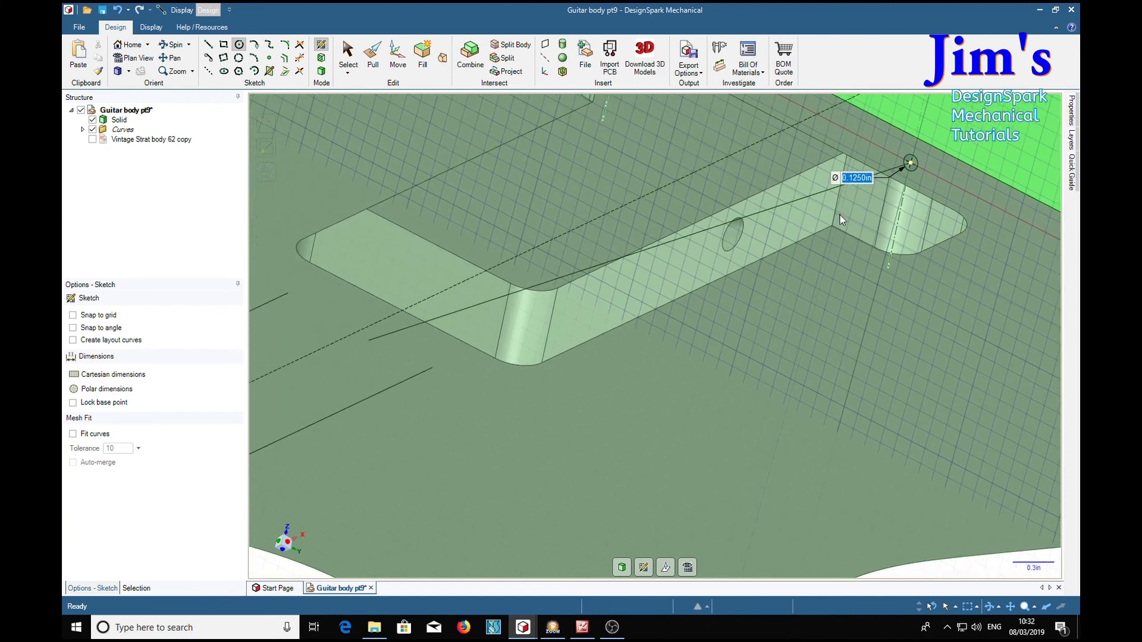
scroll(886, 214, "up", 1)
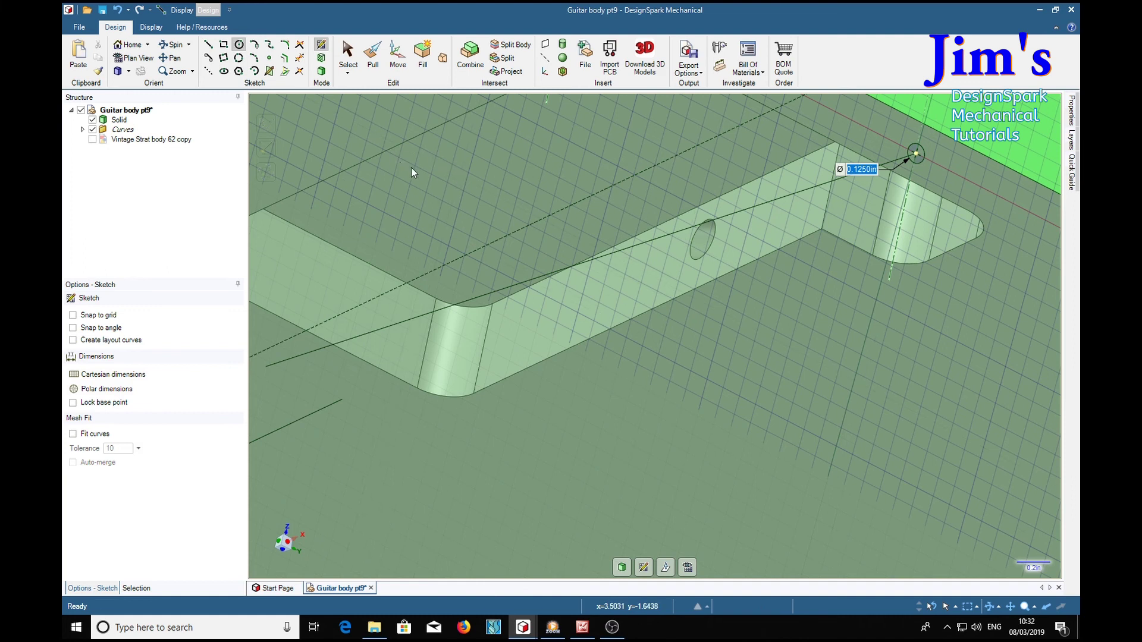
left_click(373, 60)
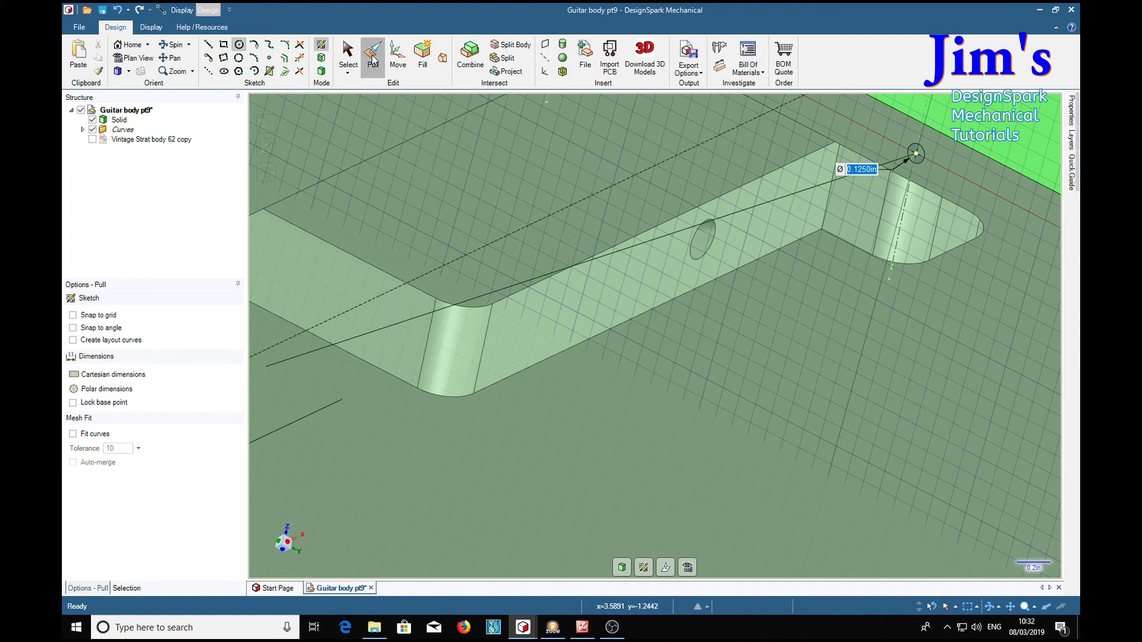
left_click(909, 279)
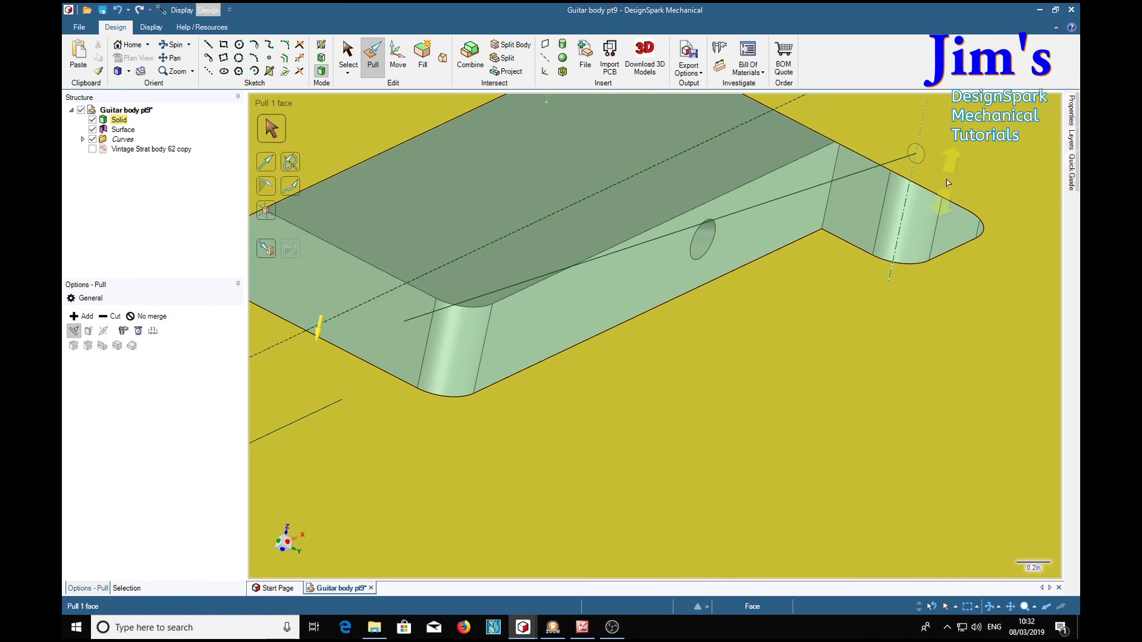
left_click(916, 153)
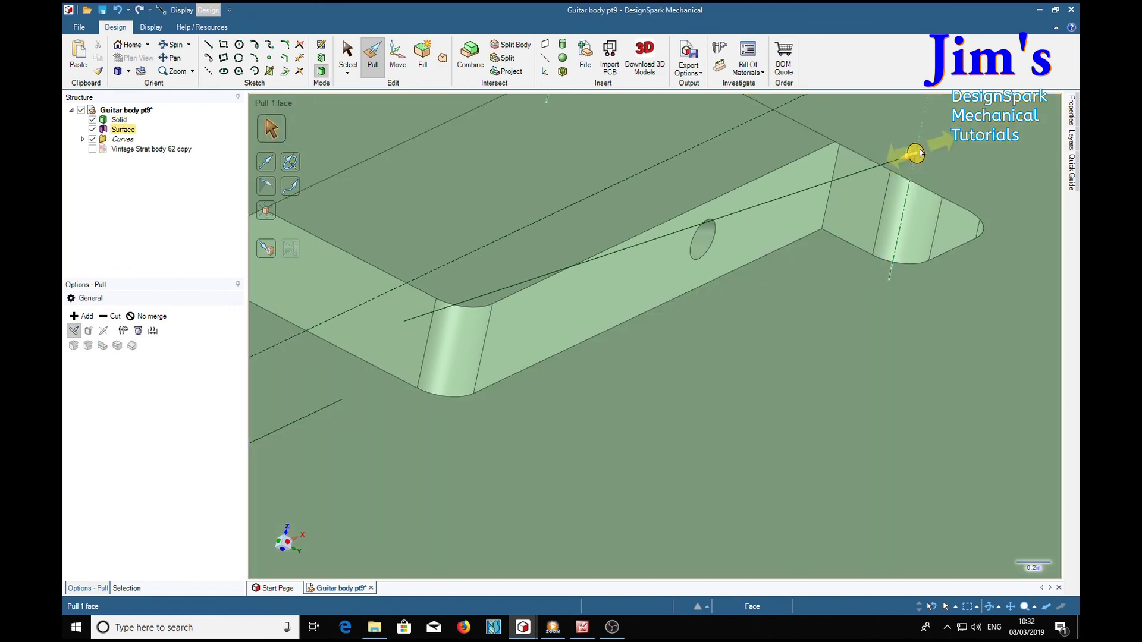
left_click(917, 153)
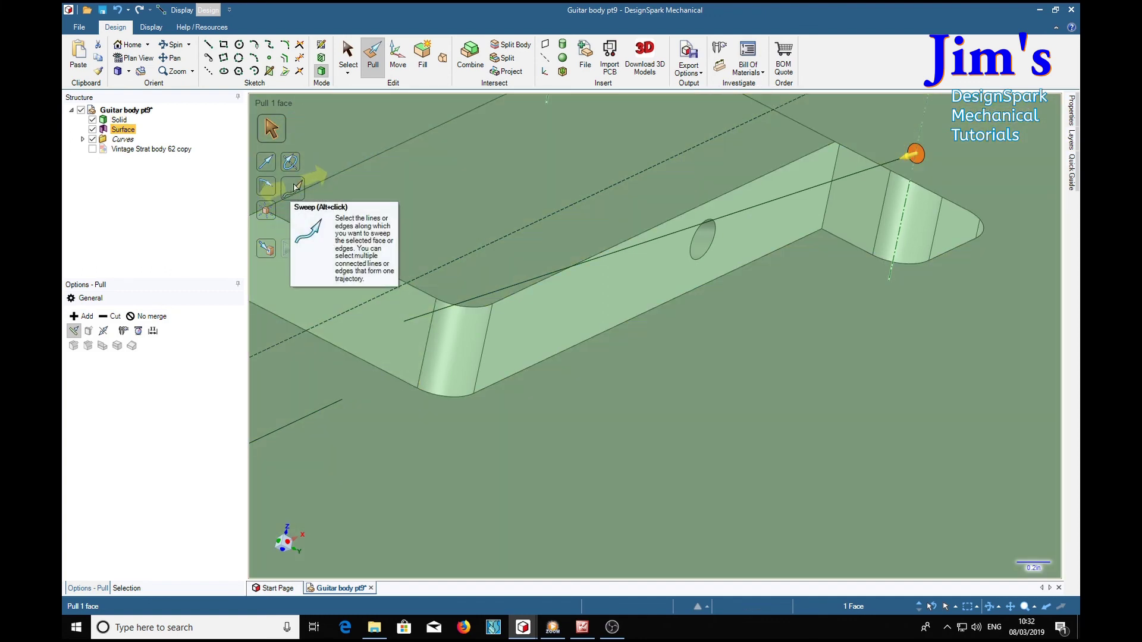
left_click(293, 188)
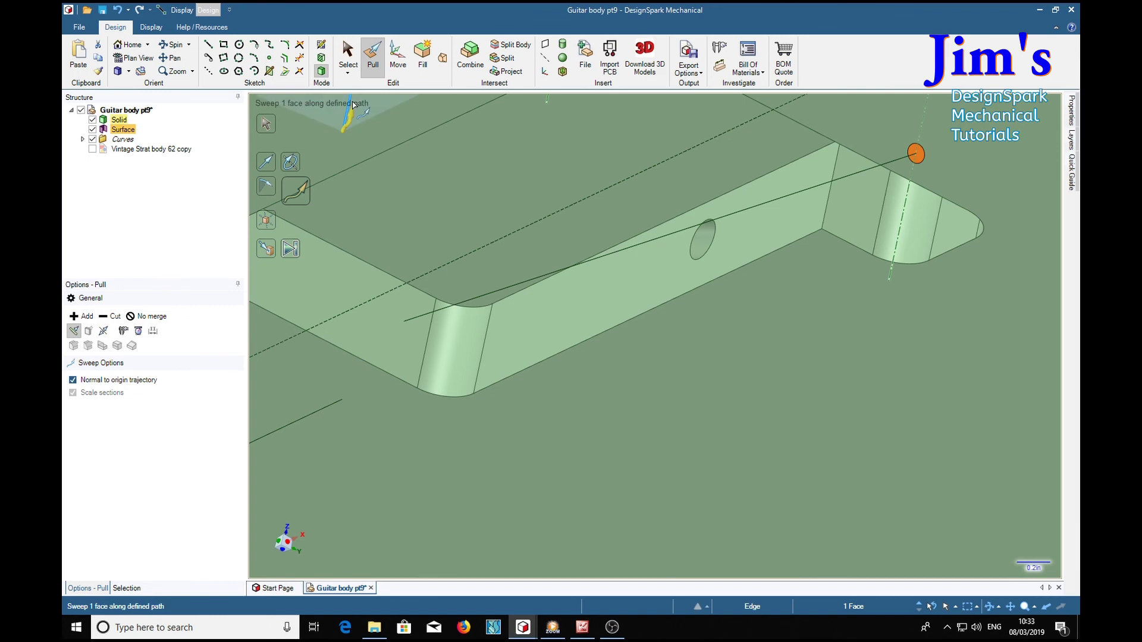
left_click(858, 173)
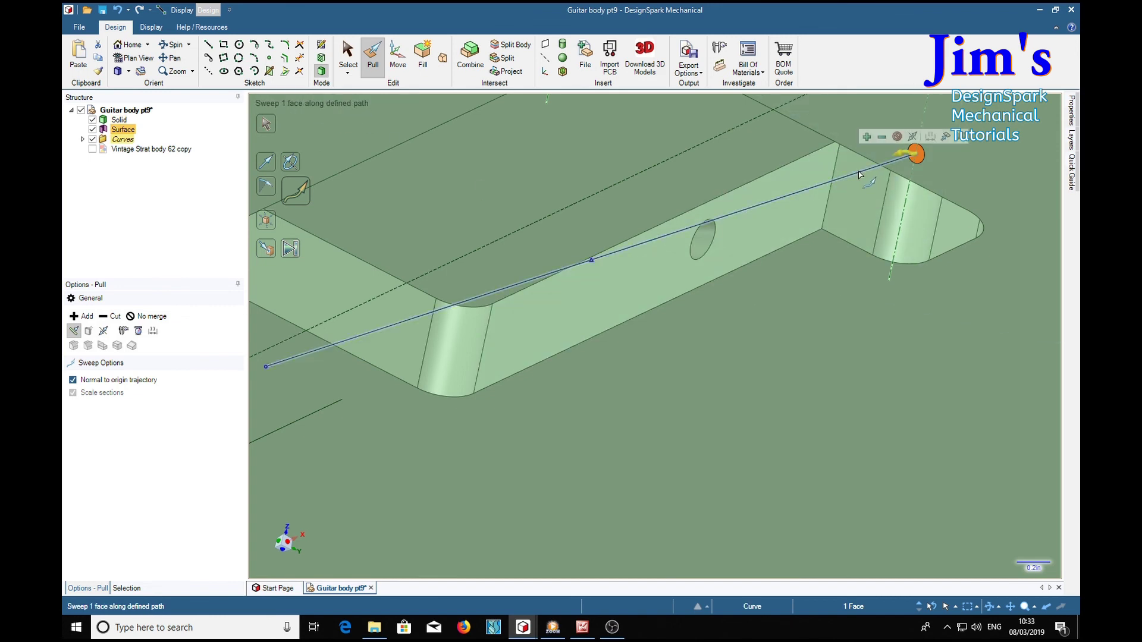
left_click(883, 138)
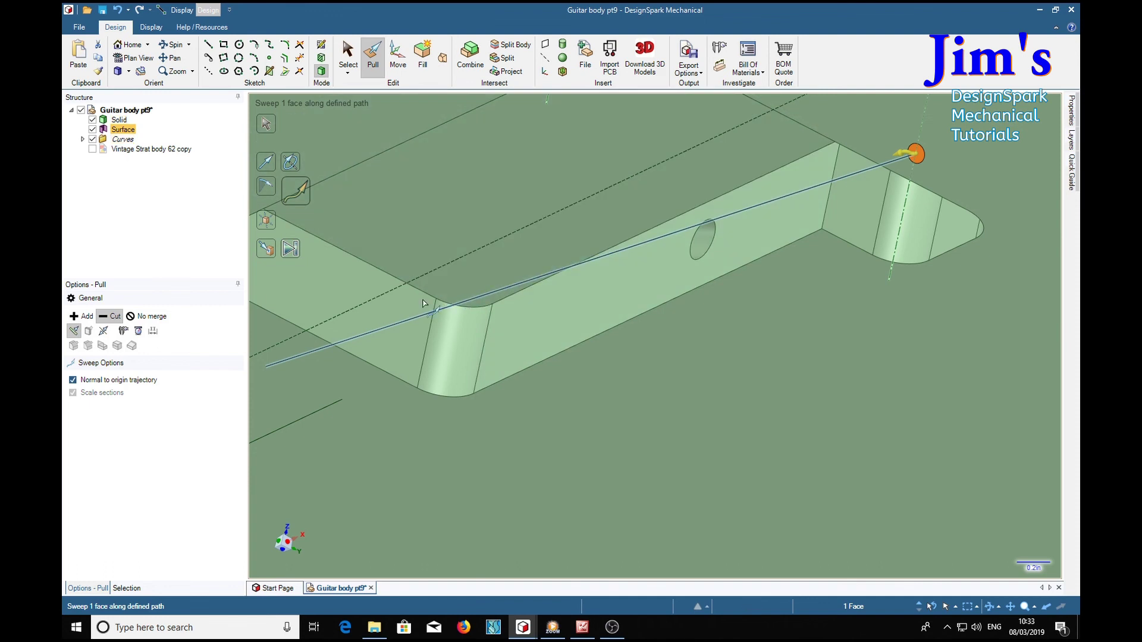
left_click(294, 253)
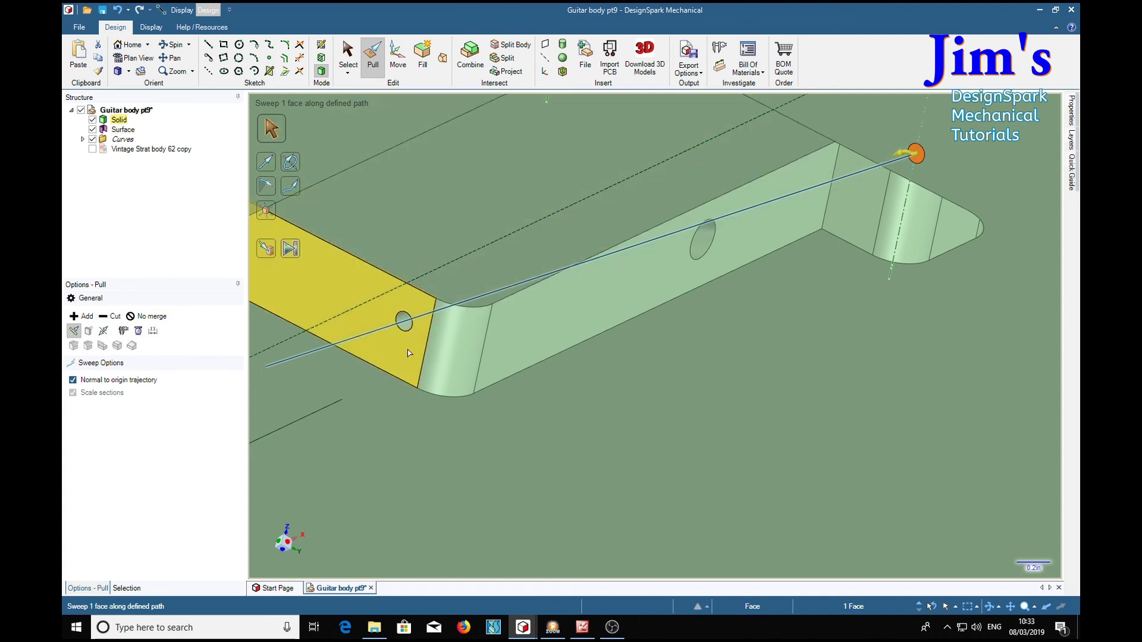
left_click(284, 364)
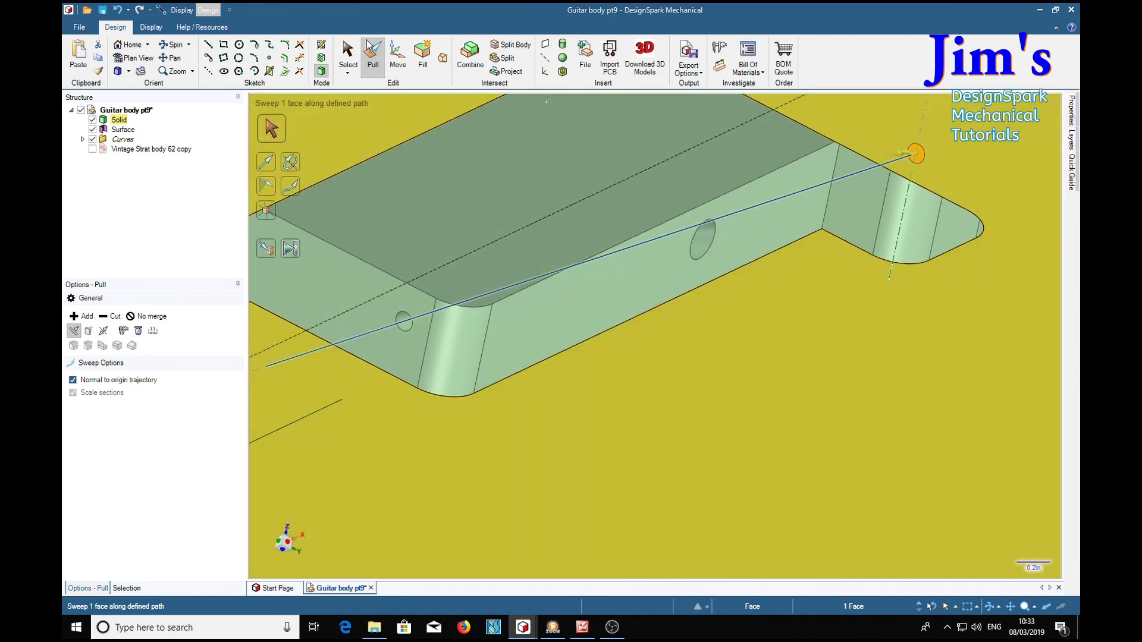
Step: Delete the angled guide line and the leftover circular surface
left_click(348, 54)
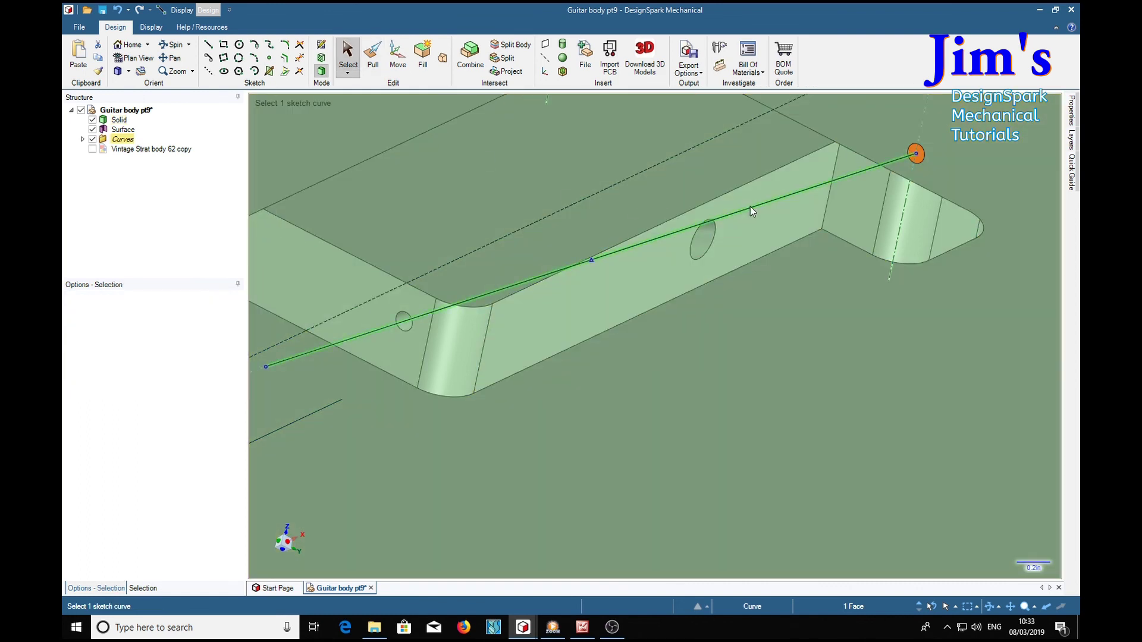
left_click(751, 208)
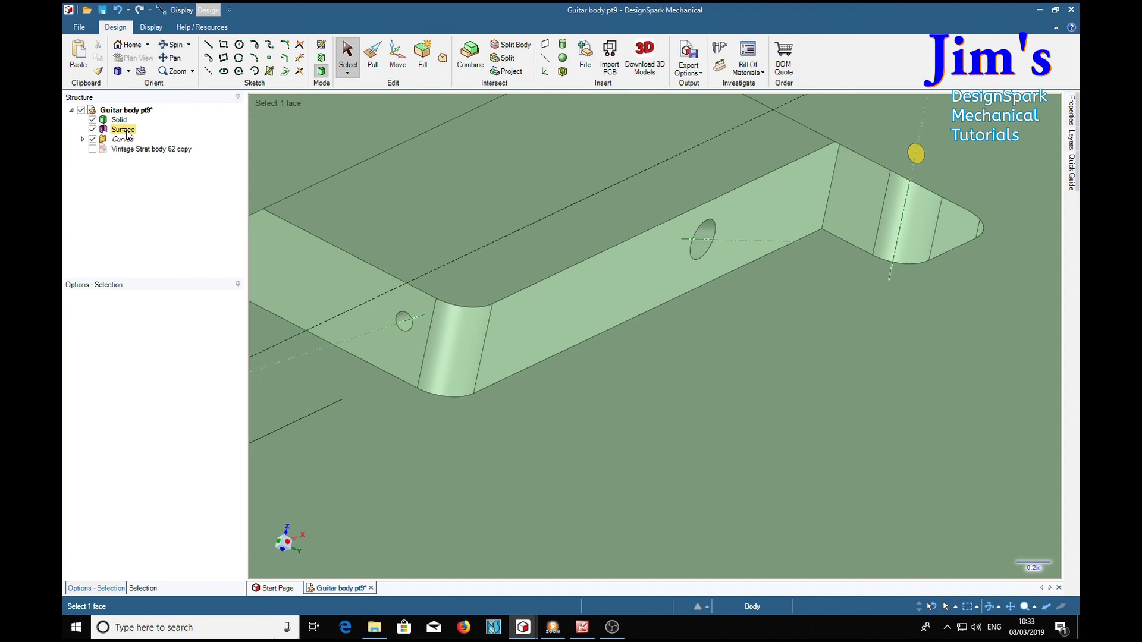
right_click(127, 134)
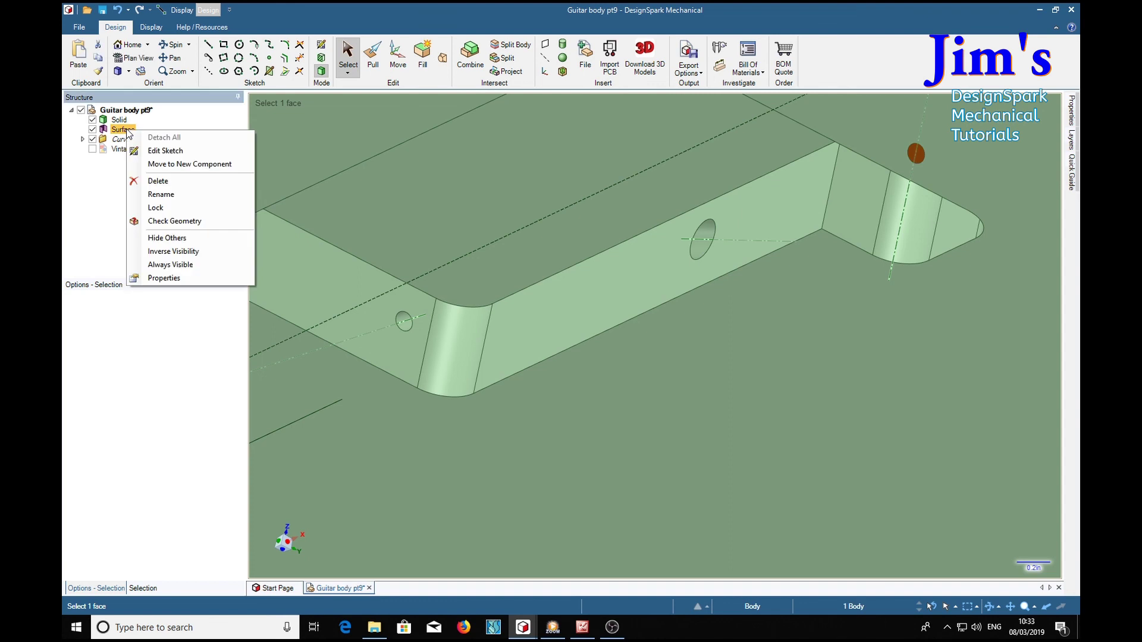
left_click(157, 181)
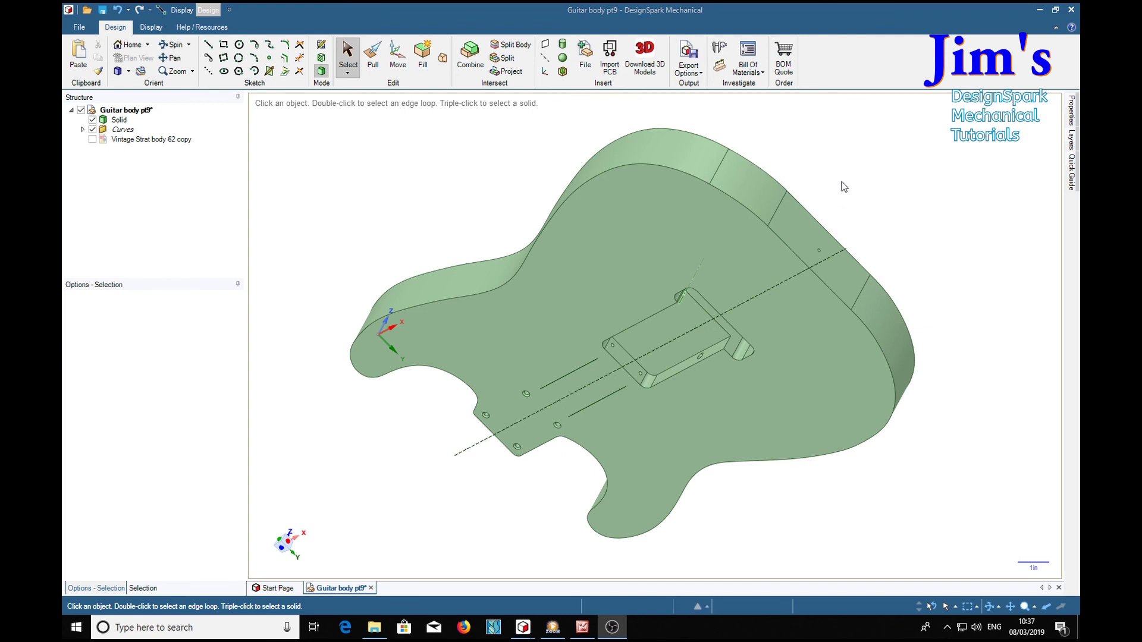
Step: Examine the guitar body's front, back and edges from several angles
middle_click_drag(854, 161, 739, 308)
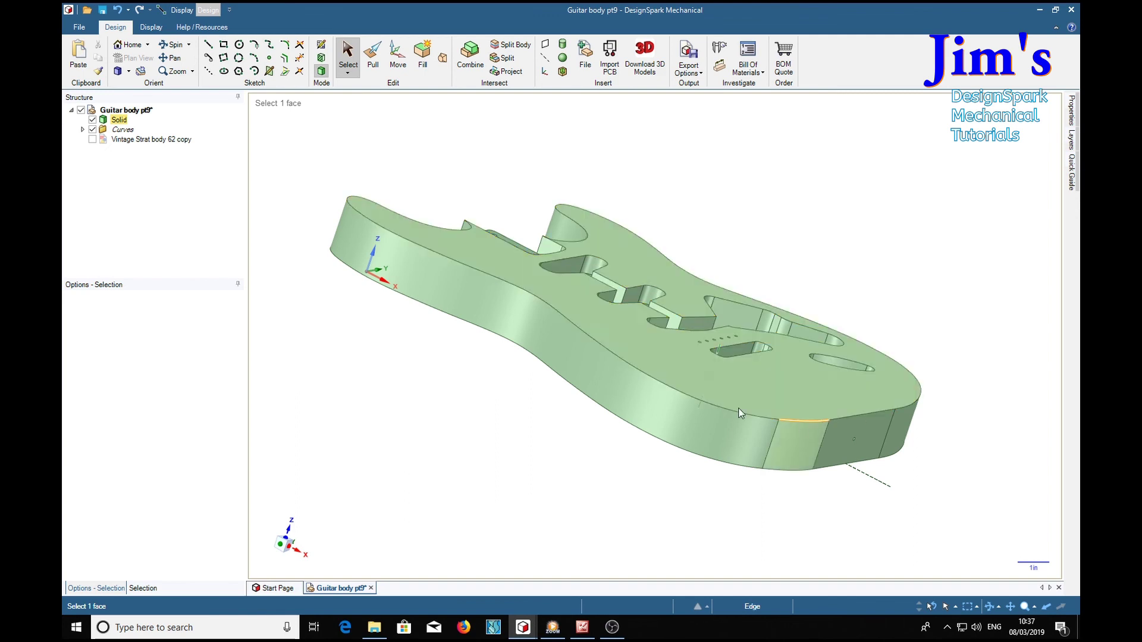
left_click(597, 377)
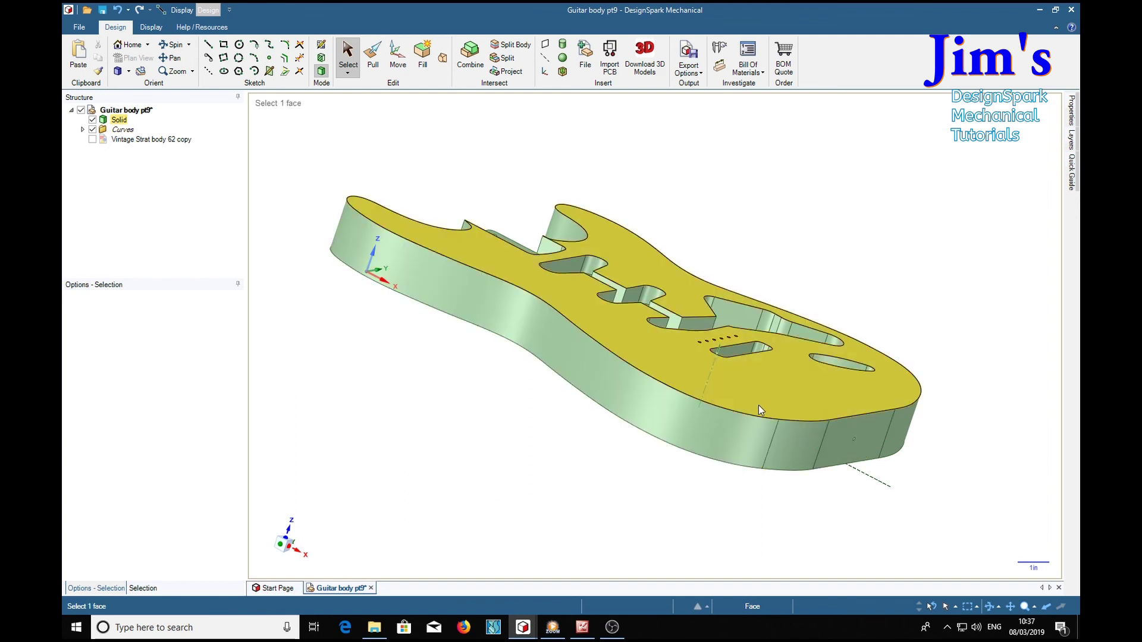
key("v")
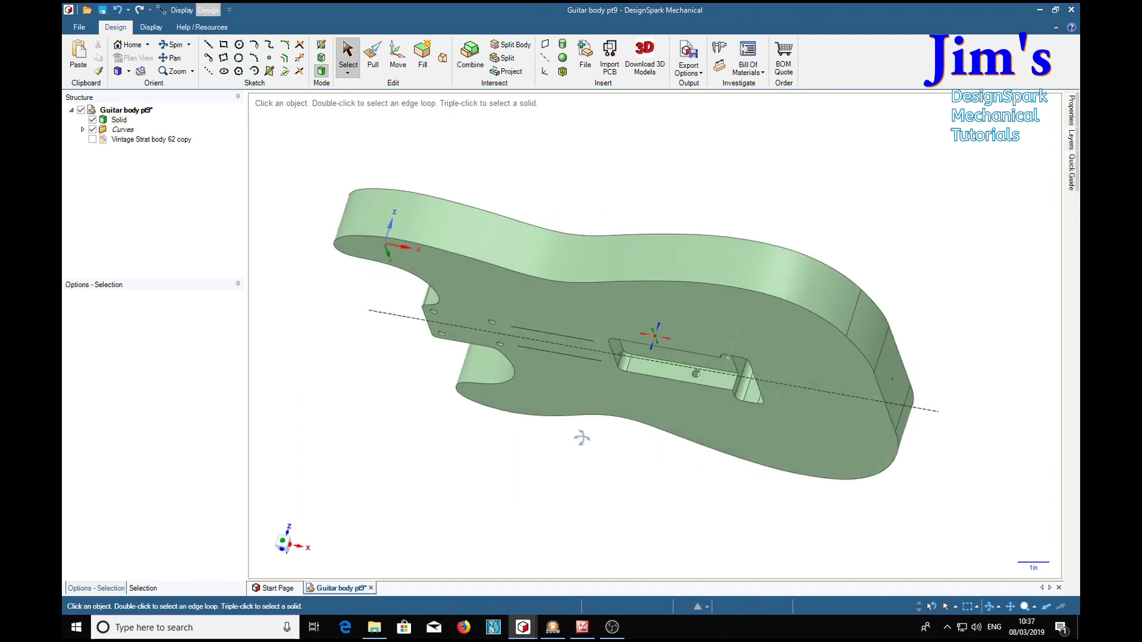
left_click(742, 431)
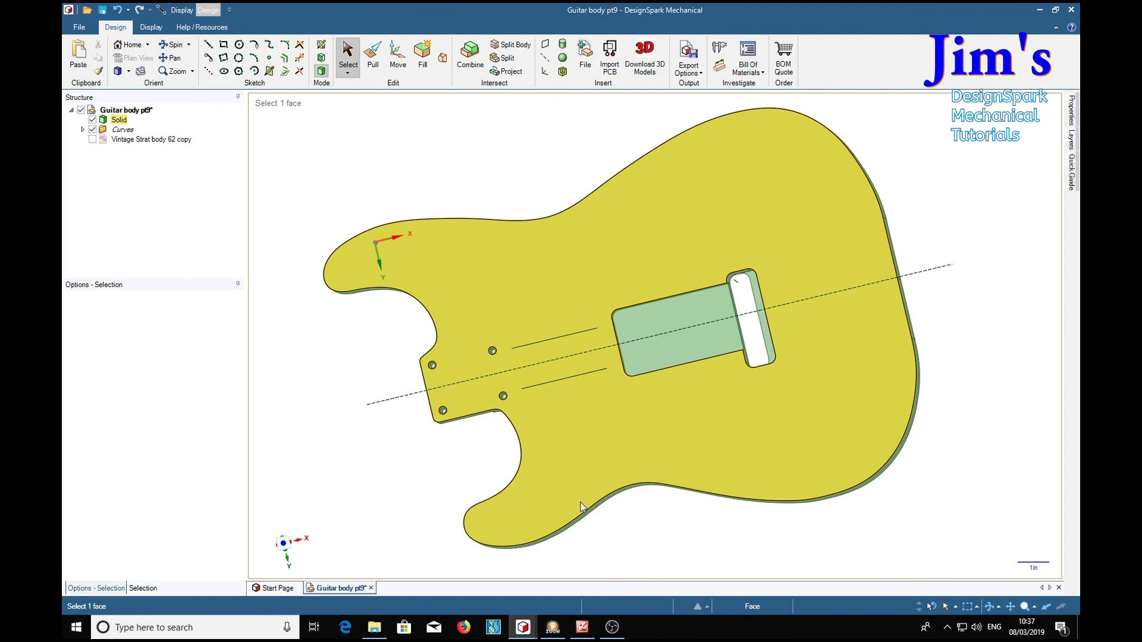
left_click(853, 509)
left_click(663, 477)
left_click(911, 191)
middle_click_drag(958, 147, 956, 341)
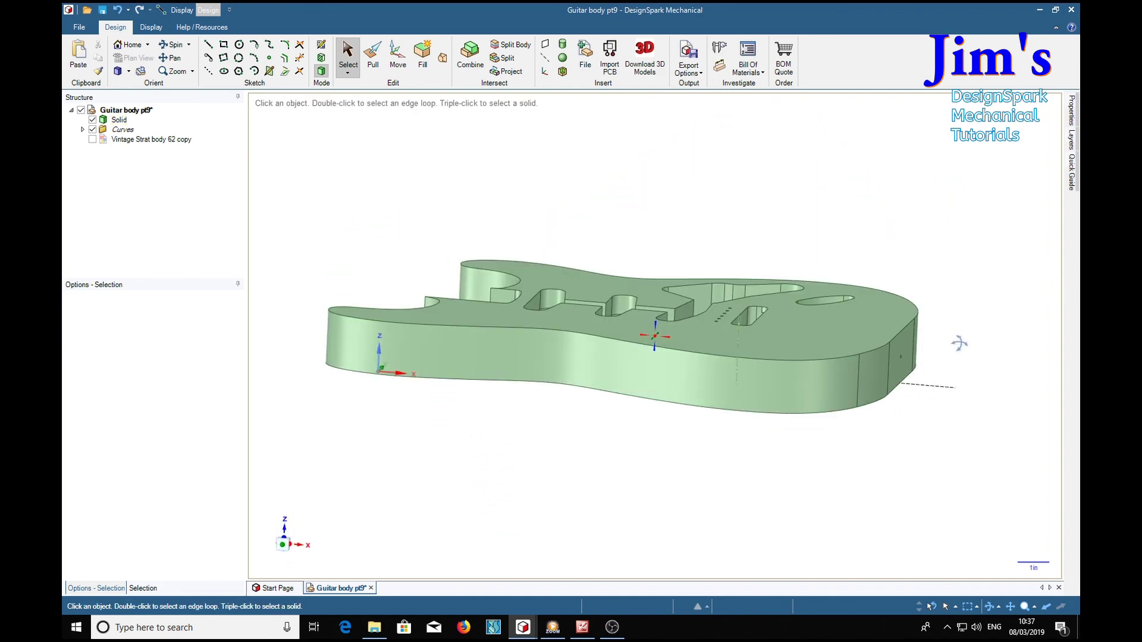